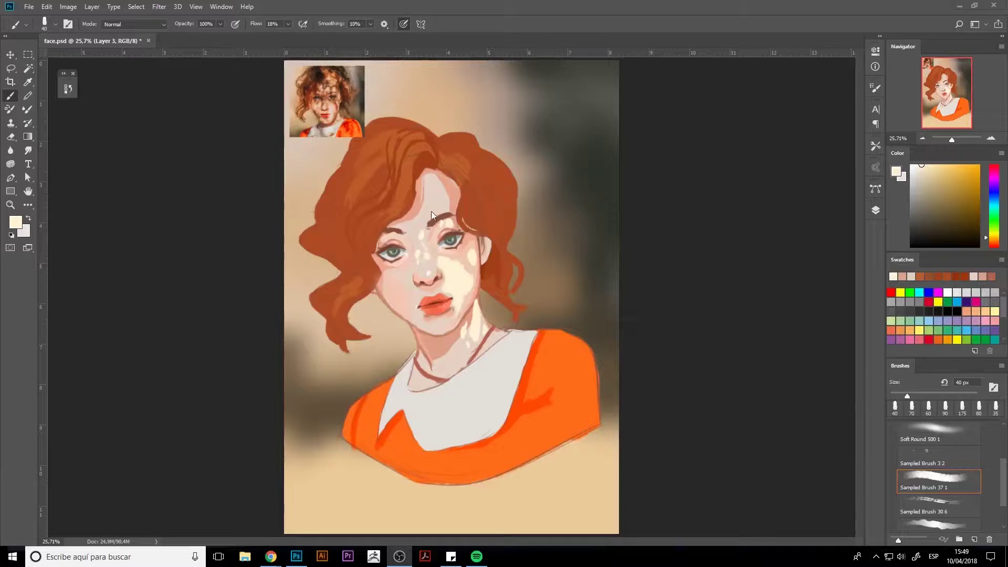
Paint cream highlights on the cheek beside the nose with the textured brush.
{"action": "left_click", "coordinate": [431, 215]}
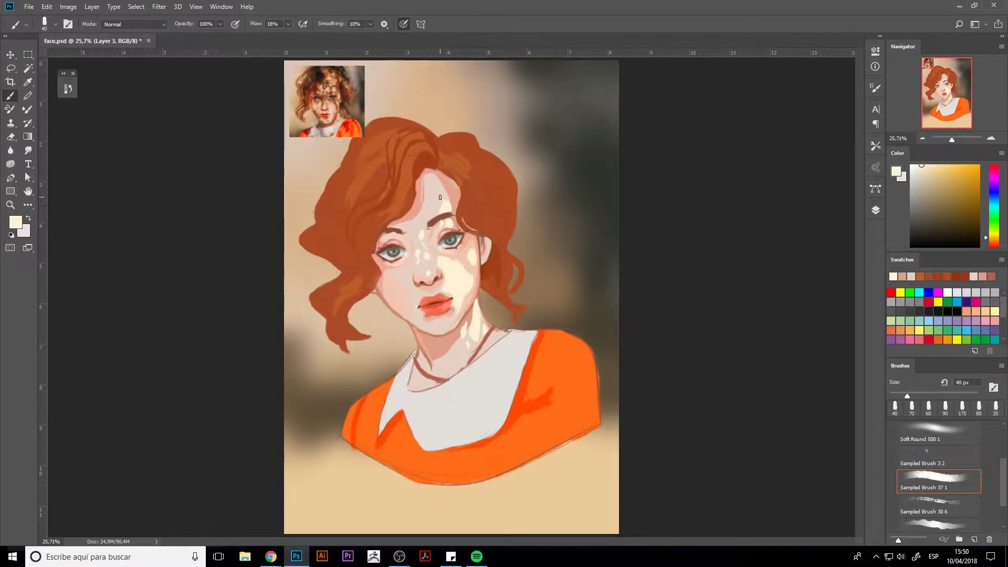
{"action": "left_click", "coordinate": [926, 433]}
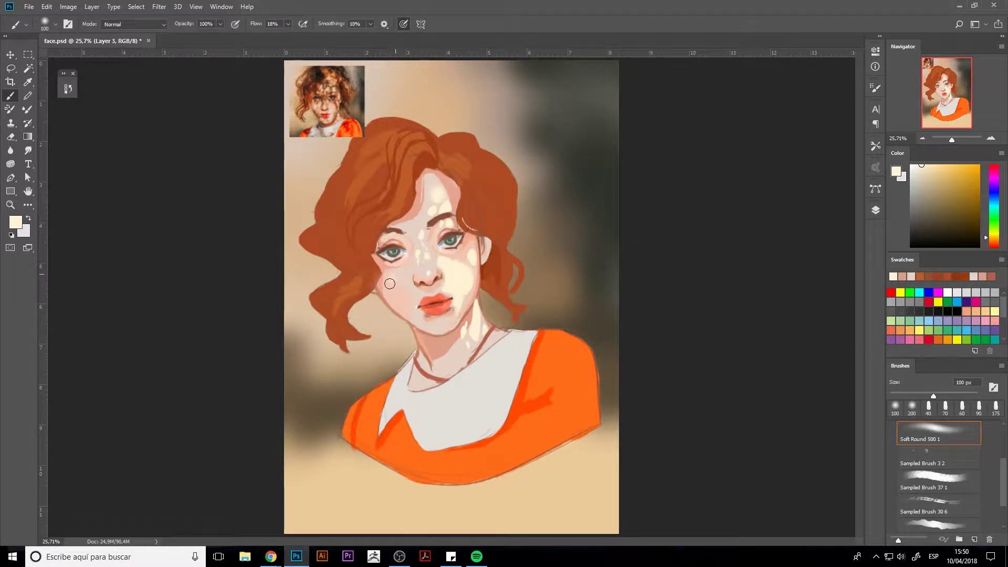
{"action": "key", "text": "period"}
{"action": "key", "text": "period"}
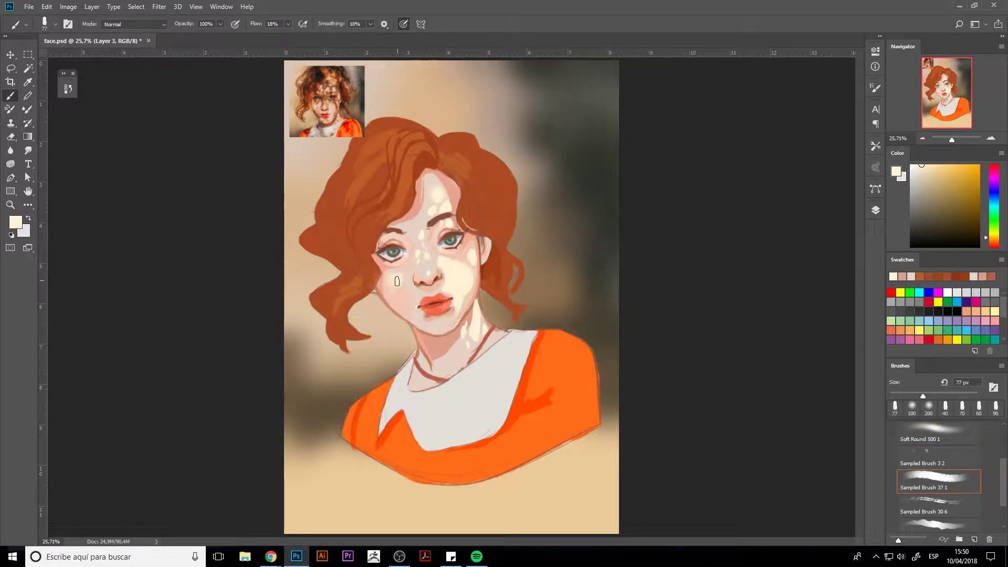
{"action": "left_click_drag", "start_coordinate": [397, 281], "coordinate": [418, 278]}
Dab a light orange highlight into the top of the hair.
{"action": "left_click", "coordinate": [994, 242]}
{"action": "left_click", "coordinate": [955, 168]}
{"action": "left_click_drag", "start_coordinate": [466, 175], "coordinate": [475, 184]}
{"action": "key", "text": "bracketleft"}
{"action": "key", "text": "bracketleft"}
{"action": "key", "text": "bracketleft"}
{"action": "key", "text": "bracketleft"}
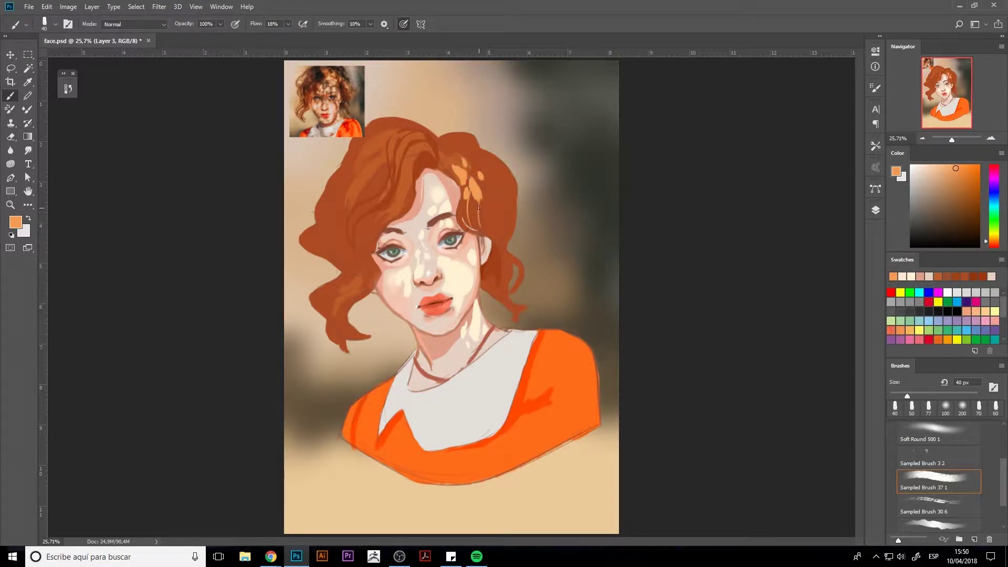
Sample a darker red-brown and paint strokes down through the hair.
{"action": "left_click", "coordinate": [476, 204], "text": "alt"}
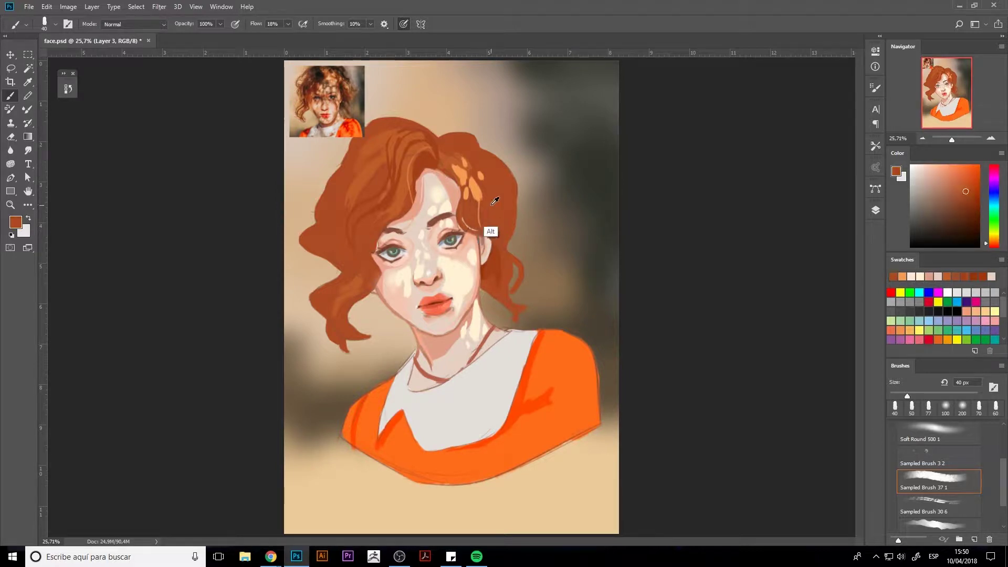
{"action": "key", "text": "bracketright"}
{"action": "key", "text": "bracketright"}
{"action": "left_click", "coordinate": [419, 176], "text": "alt"}
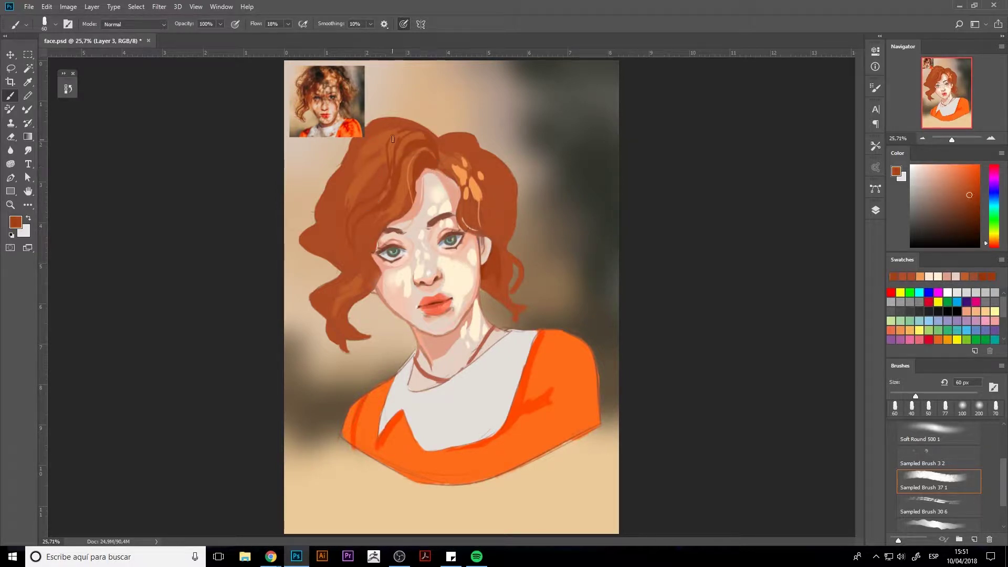
{"action": "left_click_drag", "start_coordinate": [372, 187], "coordinate": [349, 279]}
Add faint lighter orange-brown and light orange strokes in the hair.
{"action": "left_click", "coordinate": [347, 255], "text": "alt"}
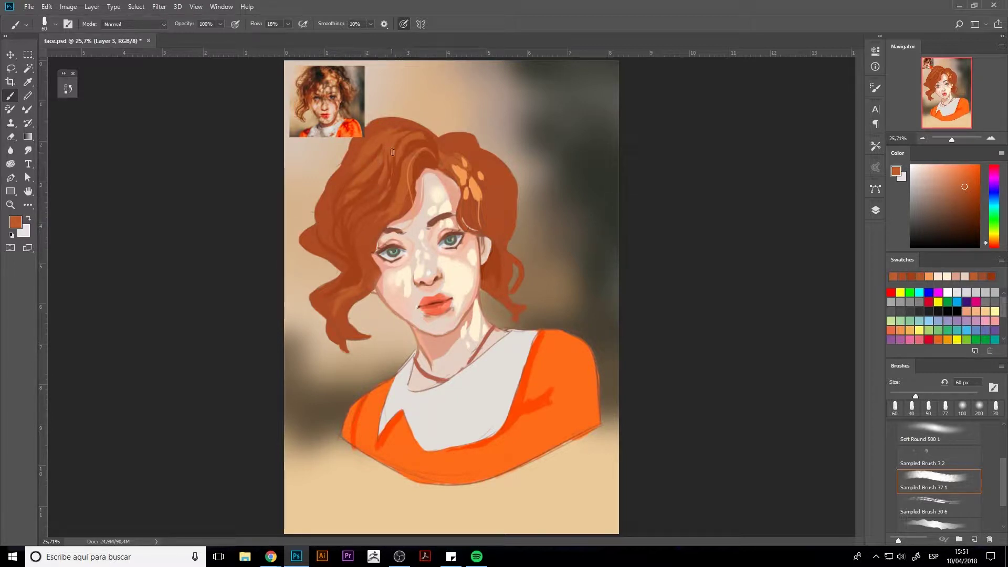
{"action": "left_click_drag", "start_coordinate": [379, 179], "coordinate": [385, 155]}
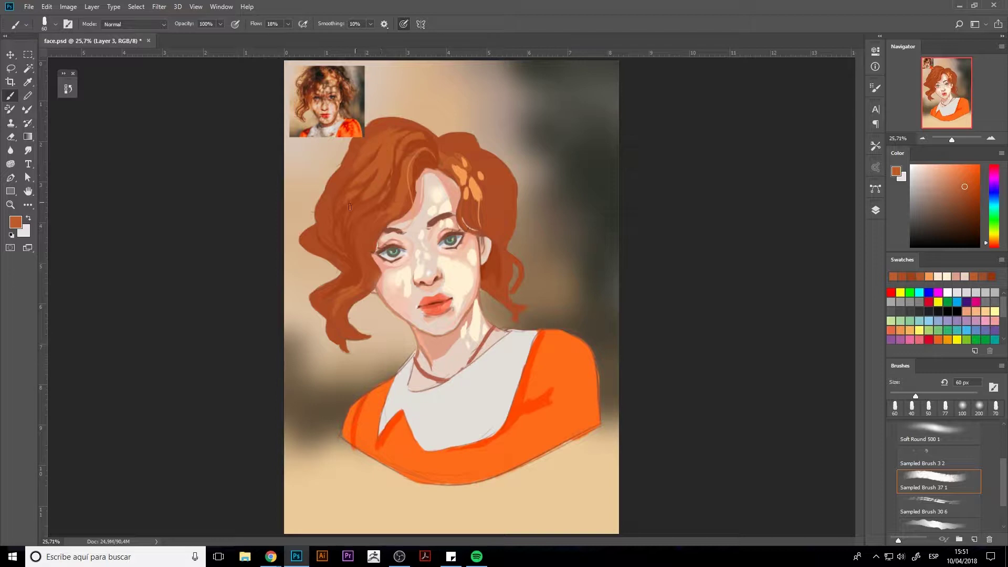
{"action": "left_click_drag", "start_coordinate": [371, 204], "coordinate": [393, 159]}
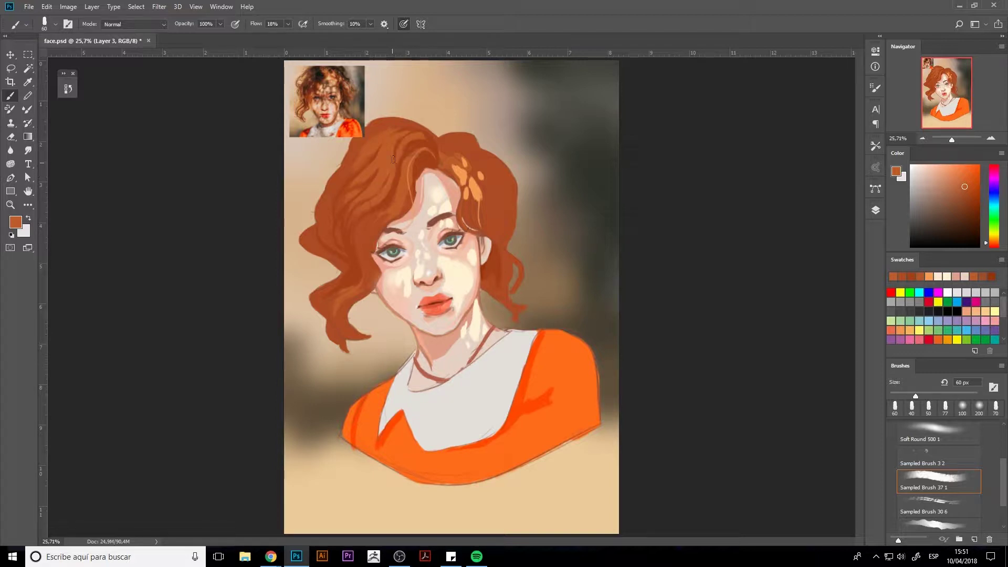
{"action": "left_click", "coordinate": [443, 187], "text": "alt"}
{"action": "mouse_move", "coordinate": [389, 221]}
{"action": "left_mouse_down"}
{"action": "mouse_move", "coordinate": [404, 186]}
{"action": "mouse_move", "coordinate": [390, 208]}
{"action": "left_mouse_up"}
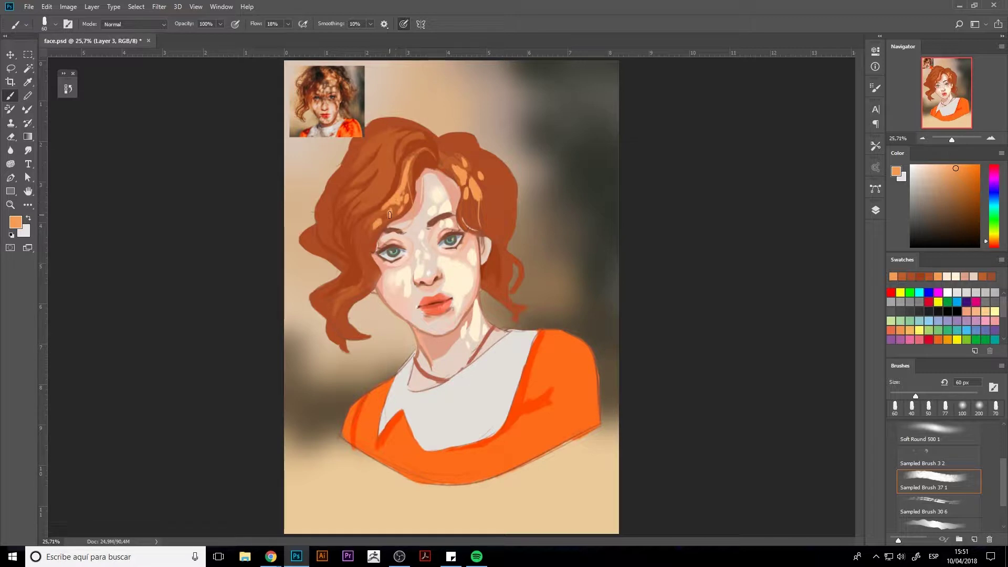
Add a new Multiply layer and paint pinkish skin-tone shading over the forehead.
{"action": "left_click", "coordinate": [439, 362], "text": "alt"}
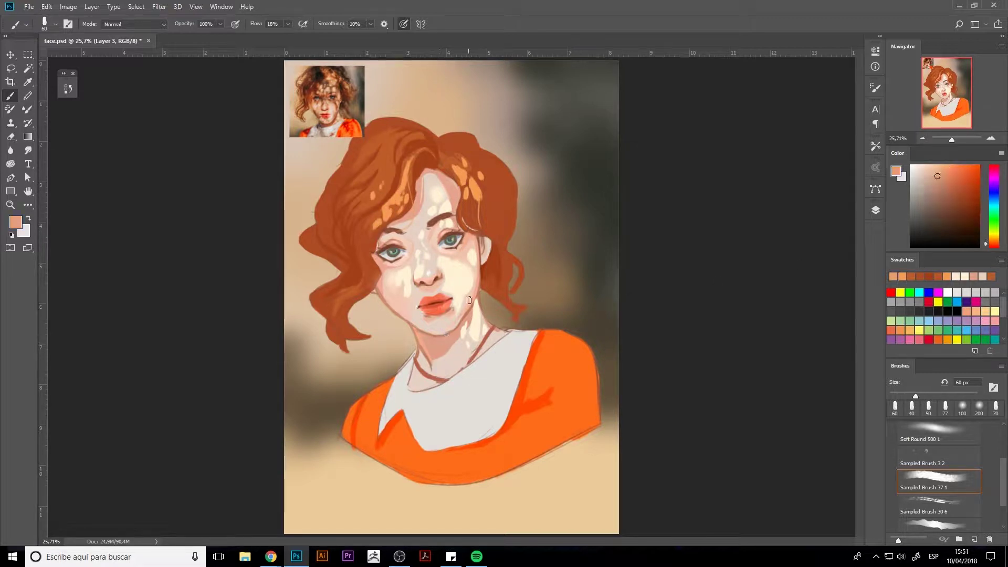
{"action": "key", "text": "F7"}
{"action": "key", "text": "ctrl+shift+alt+n"}
{"action": "left_click", "coordinate": [774, 237]}
{"action": "key", "text": "F7"}
{"action": "mouse_move", "coordinate": [426, 192]}
{"action": "left_mouse_down"}
{"action": "mouse_move", "coordinate": [426, 223]}
{"action": "mouse_move", "coordinate": [416, 211]}
{"action": "mouse_move", "coordinate": [424, 232]}
{"action": "mouse_move", "coordinate": [442, 195]}
{"action": "mouse_move", "coordinate": [429, 174]}
{"action": "mouse_move", "coordinate": [453, 206]}
{"action": "mouse_move", "coordinate": [455, 231]}
{"action": "mouse_move", "coordinate": [438, 240]}
{"action": "mouse_move", "coordinate": [449, 249]}
{"action": "mouse_move", "coordinate": [468, 231]}
{"action": "mouse_move", "coordinate": [409, 223]}
{"action": "left_mouse_up"}
{"action": "key", "text": "bracketright"}
{"action": "key", "text": "bracketright"}
{"action": "key", "text": "bracketright"}
Erase the multiply shading from the cheek and nose to leave light patches.
{"action": "left_click", "coordinate": [875, 209]}
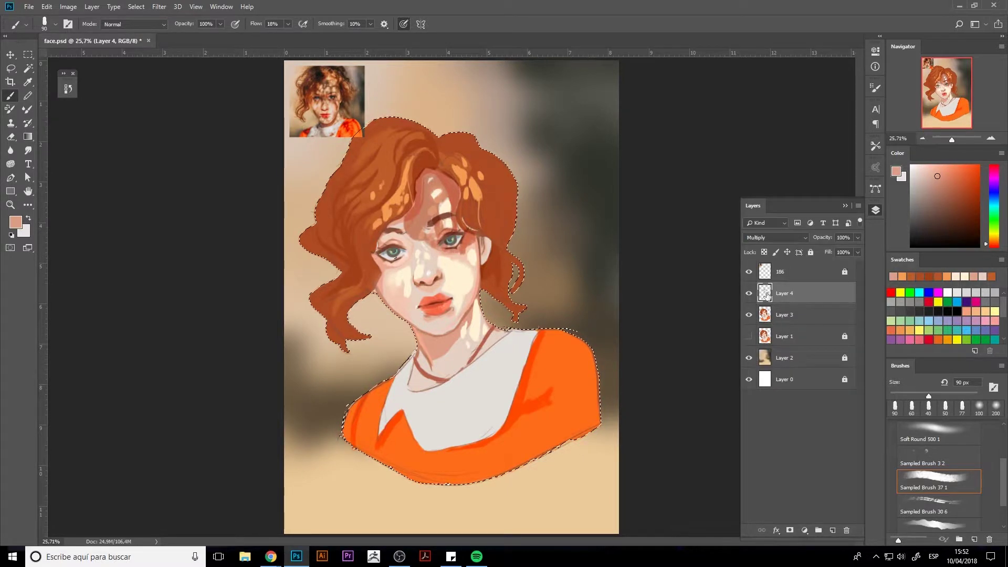
{"action": "key", "text": "e"}
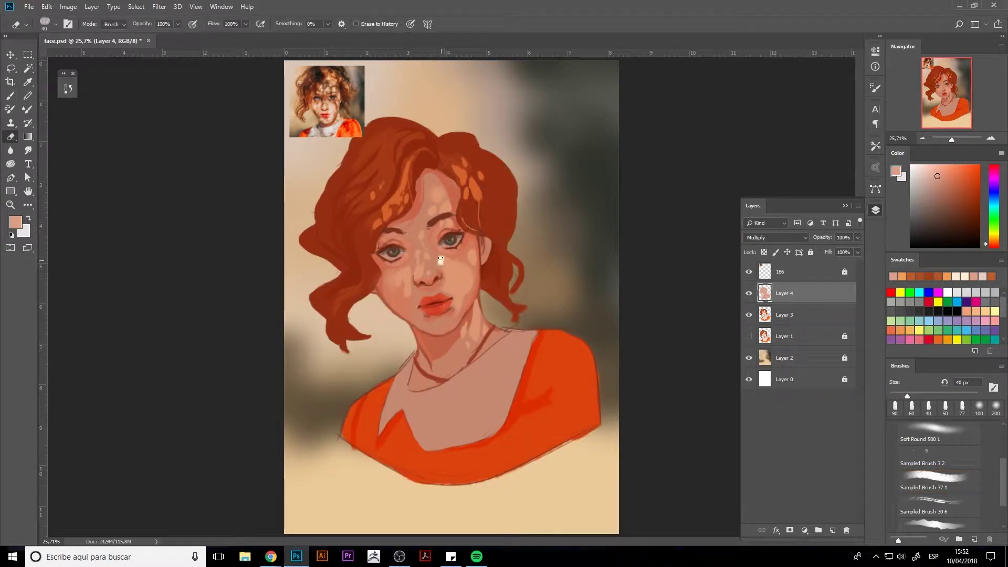
{"action": "mouse_move", "coordinate": [449, 260]}
{"action": "left_mouse_down"}
{"action": "mouse_move", "coordinate": [438, 276]}
{"action": "mouse_move", "coordinate": [455, 283]}
{"action": "mouse_move", "coordinate": [478, 378]}
{"action": "mouse_move", "coordinate": [558, 362]}
{"action": "mouse_move", "coordinate": [446, 294]}
{"action": "left_mouse_up"}
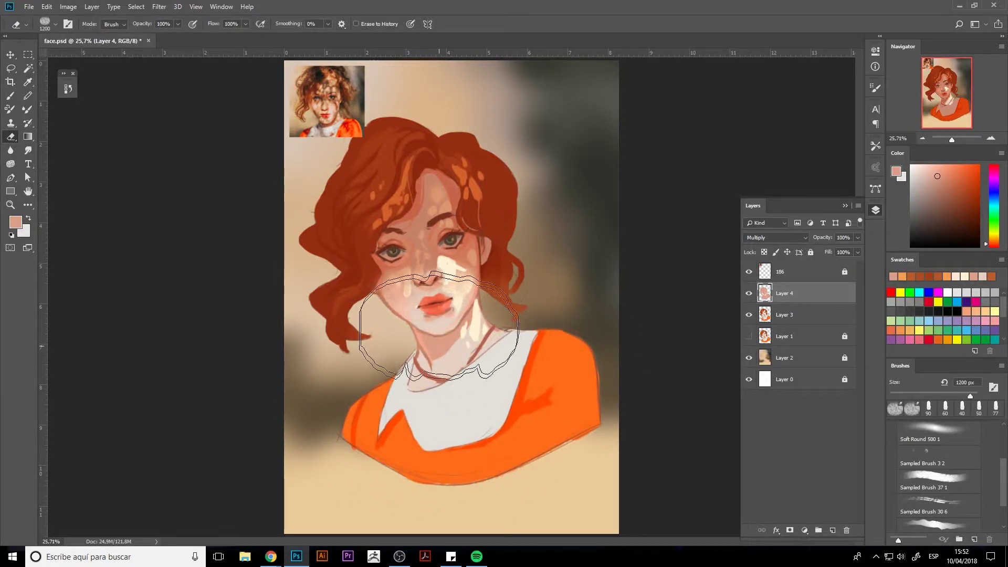
{"action": "key", "text": "b"}
{"action": "key", "text": "e"}
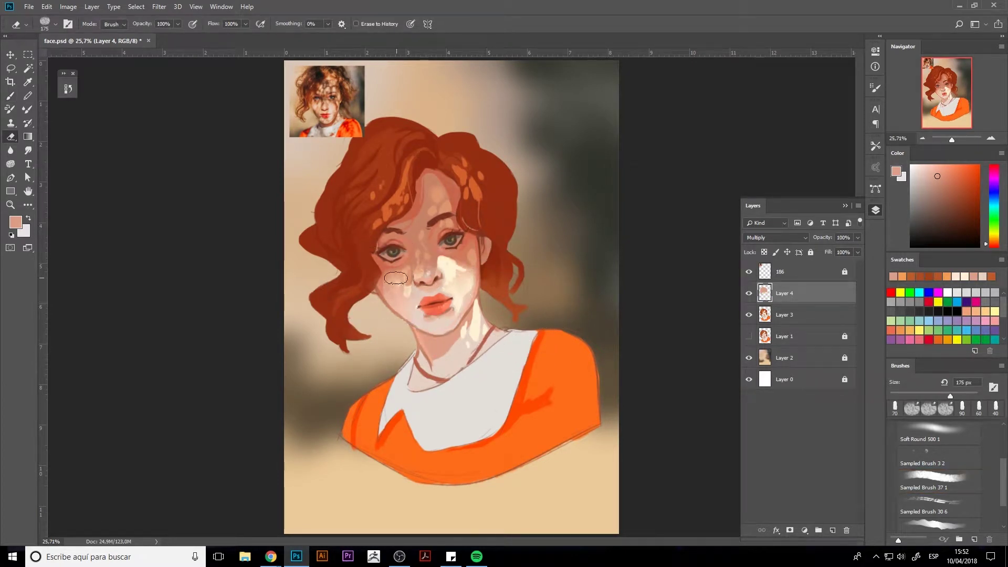
{"action": "key", "text": "bracketleft"}
{"action": "key", "text": "bracketleft"}
{"action": "key", "text": "bracketleft"}
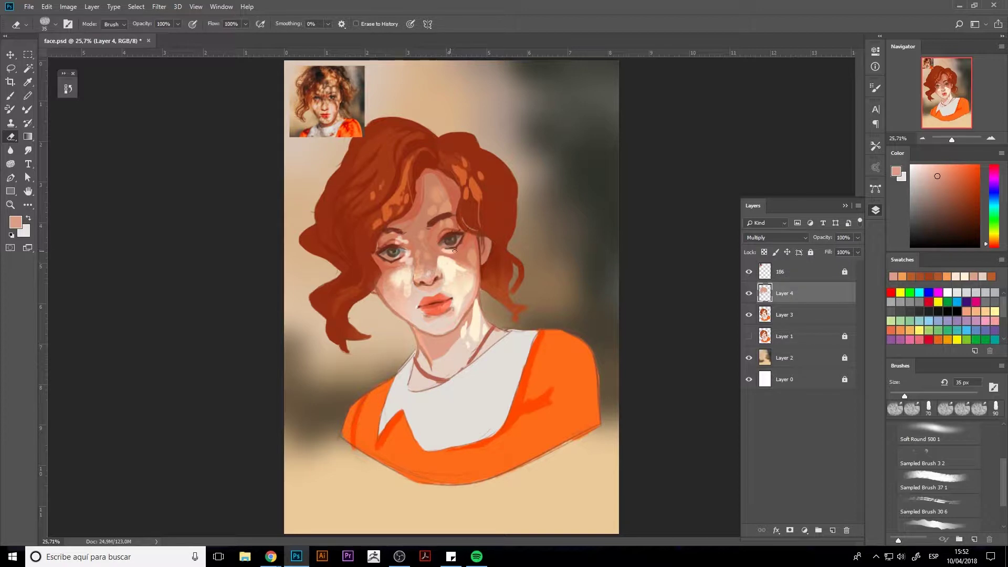
{"action": "mouse_move", "coordinate": [438, 260]}
{"action": "left_mouse_down"}
{"action": "mouse_move", "coordinate": [422, 262]}
{"action": "mouse_move", "coordinate": [443, 255]}
{"action": "mouse_move", "coordinate": [472, 270]}
{"action": "mouse_move", "coordinate": [475, 252]}
{"action": "mouse_move", "coordinate": [462, 331]}
{"action": "left_mouse_up"}
{"action": "key", "text": "bracketright"}
{"action": "key", "text": "bracketright"}
{"action": "key", "text": "bracketright"}
{"action": "key", "text": "bracketright"}
Restrict painting to the figure and brush pink shadow across the collar and neckline.
{"action": "key", "text": "b"}
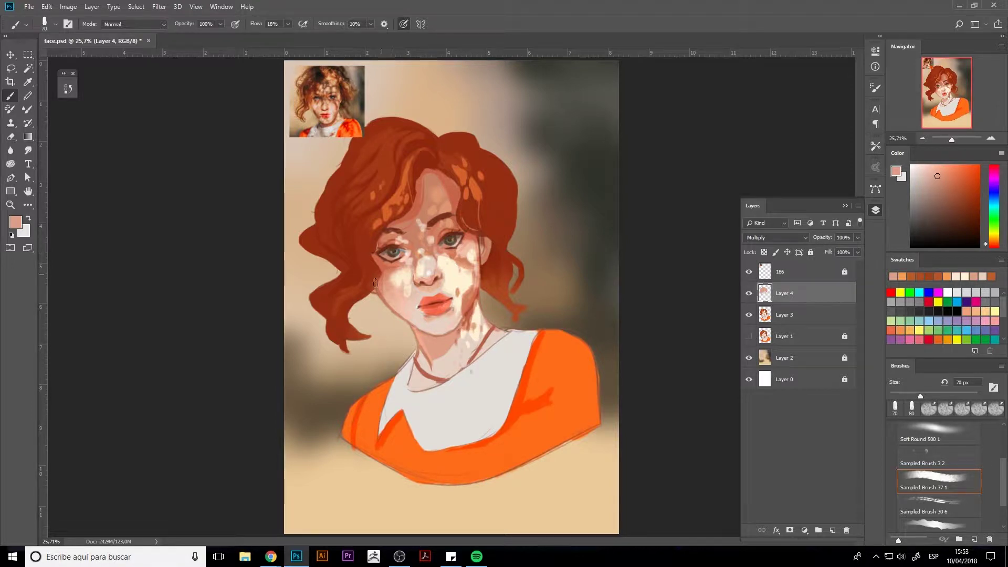
{"action": "key", "text": "ctrl+shift+d"}
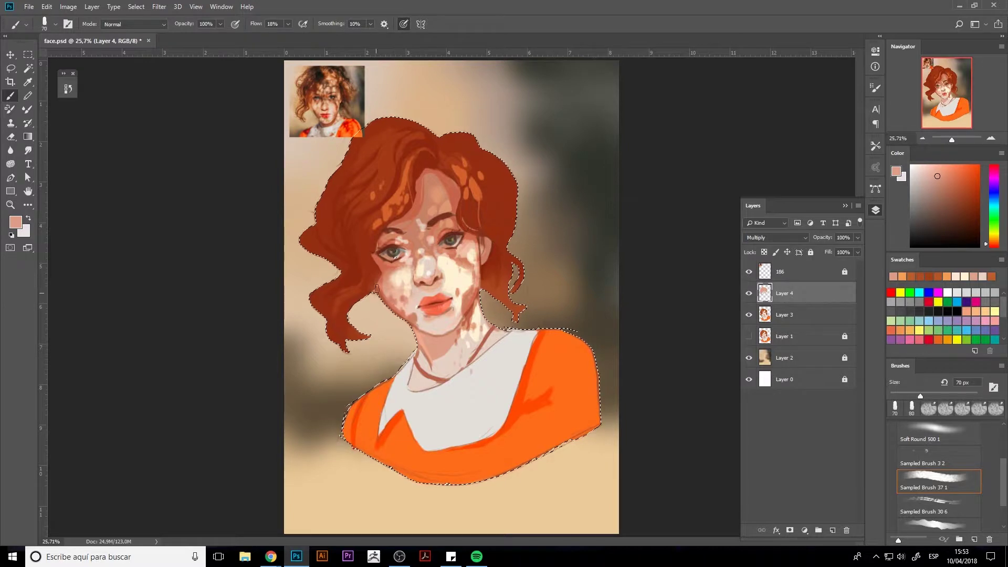
{"action": "key", "text": "bracketright"}
{"action": "mouse_move", "coordinate": [472, 384]}
{"action": "left_mouse_down"}
{"action": "mouse_move", "coordinate": [417, 387]}
{"action": "mouse_move", "coordinate": [418, 342]}
{"action": "left_mouse_up"}
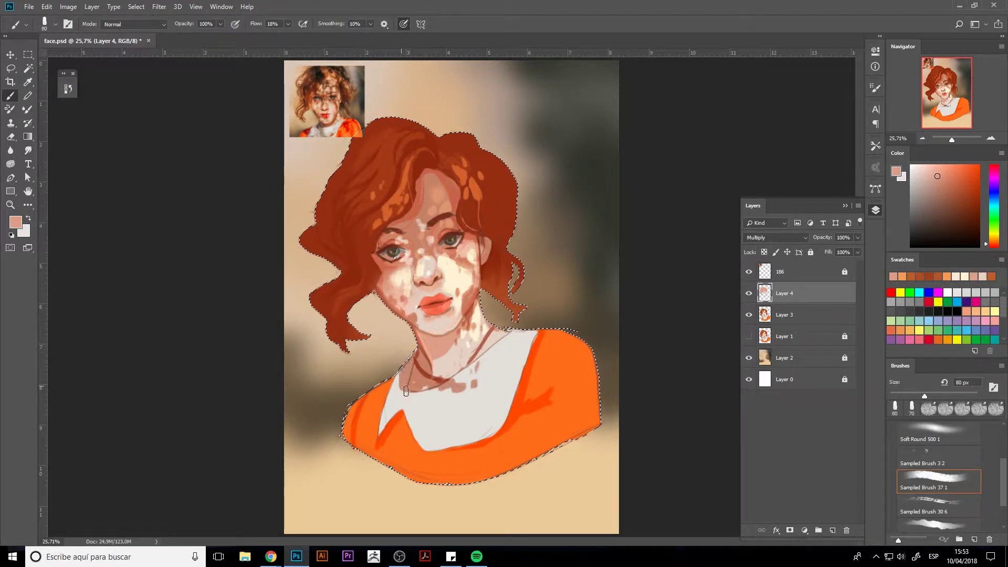
{"action": "mouse_move", "coordinate": [406, 391]}
{"action": "left_mouse_down"}
{"action": "mouse_move", "coordinate": [441, 405]}
{"action": "mouse_move", "coordinate": [430, 388]}
{"action": "mouse_move", "coordinate": [417, 407]}
{"action": "left_mouse_up"}
Shade the right side of the orange shirt and down toward the neck.
{"action": "key", "text": "period"}
{"action": "key", "text": "period"}
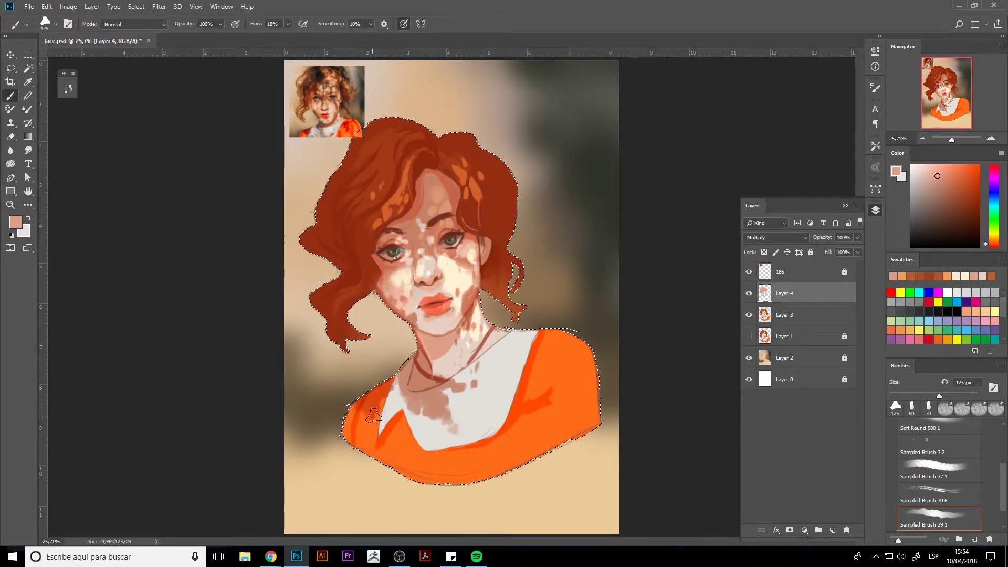
{"action": "left_click_drag", "start_coordinate": [575, 419], "coordinate": [521, 331]}
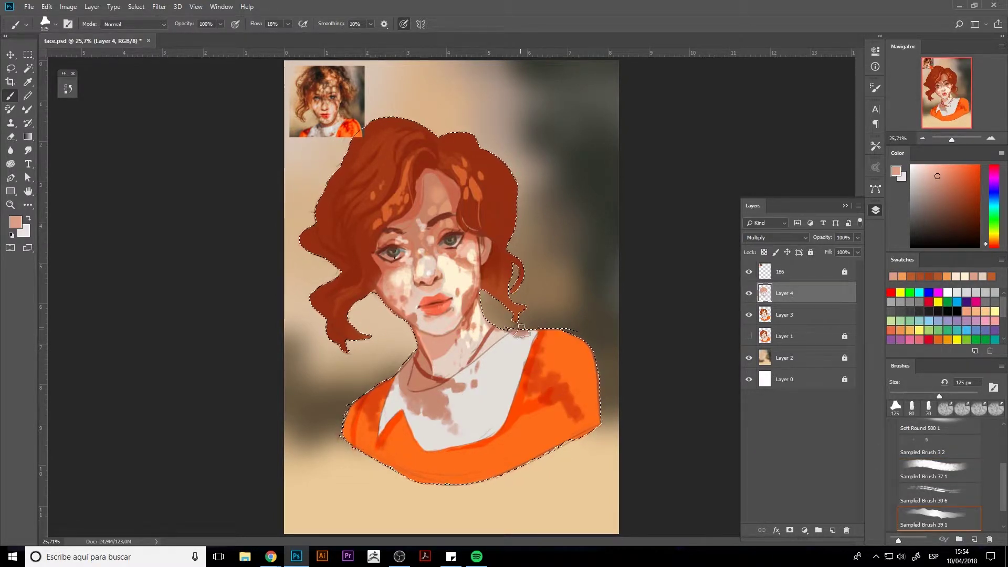
{"action": "left_click", "coordinate": [504, 294], "text": "alt"}
{"action": "left_click_drag", "start_coordinate": [522, 399], "coordinate": [531, 334]}
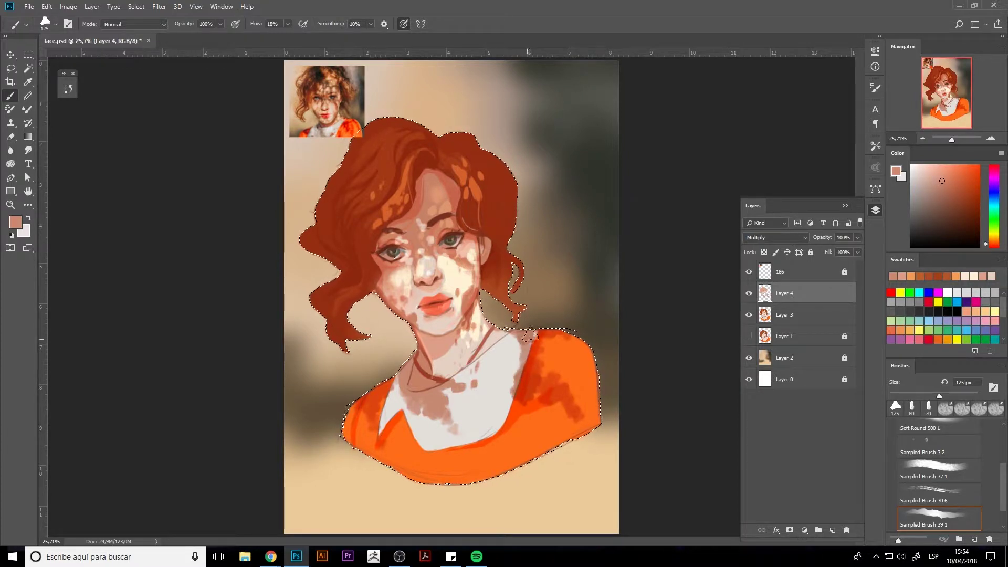
Erase some shading from the forehead to lighten it.
{"action": "key", "text": "e"}
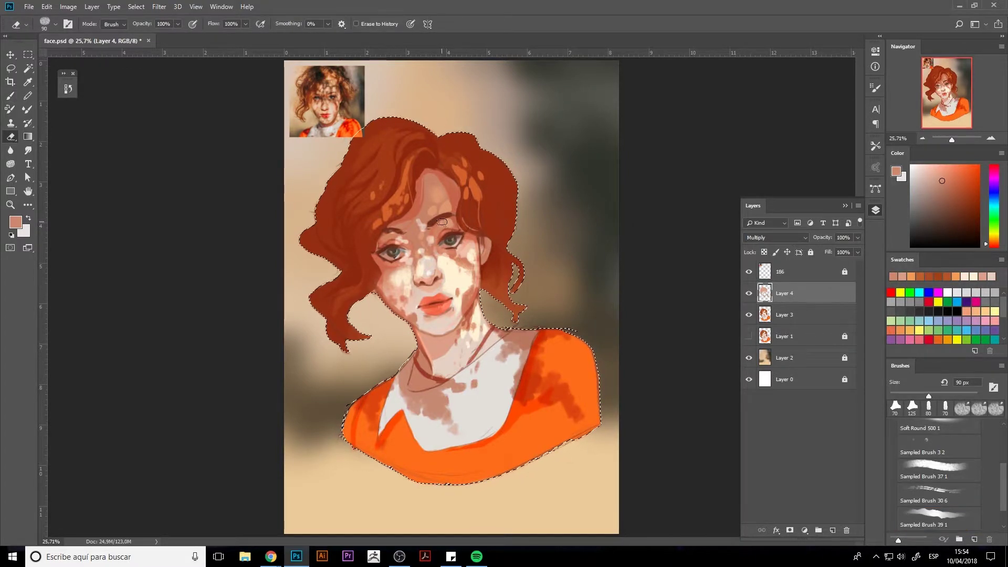
{"action": "key", "text": "bracketleft"}
{"action": "key", "text": "bracketleft"}
{"action": "key", "text": "bracketleft"}
{"action": "left_click_drag", "start_coordinate": [448, 217], "coordinate": [444, 205]}
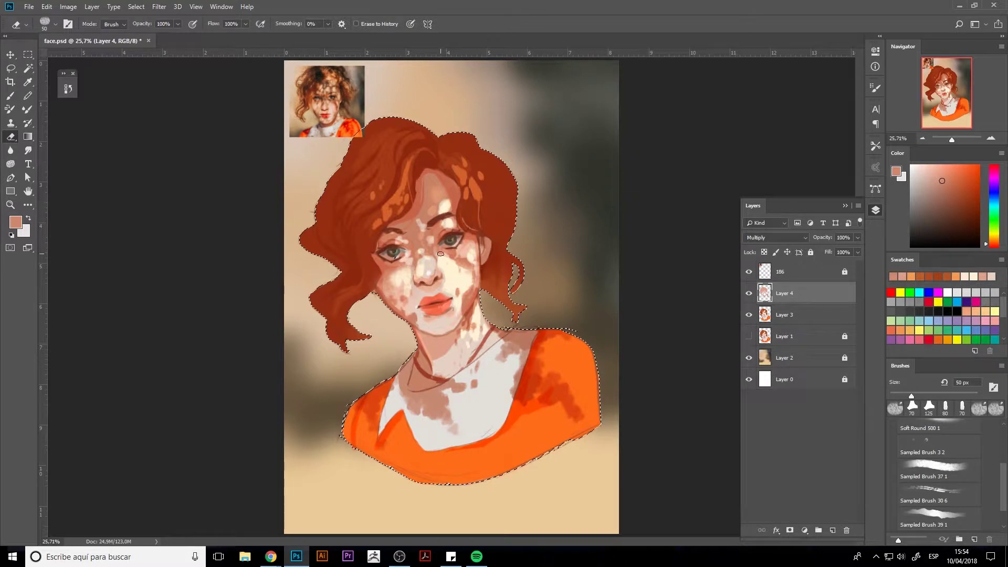
On Layer 3, lighten the cheek beside the nose and the chin with pale cream.
{"action": "left_click", "coordinate": [778, 314]}
{"action": "key", "text": "b"}
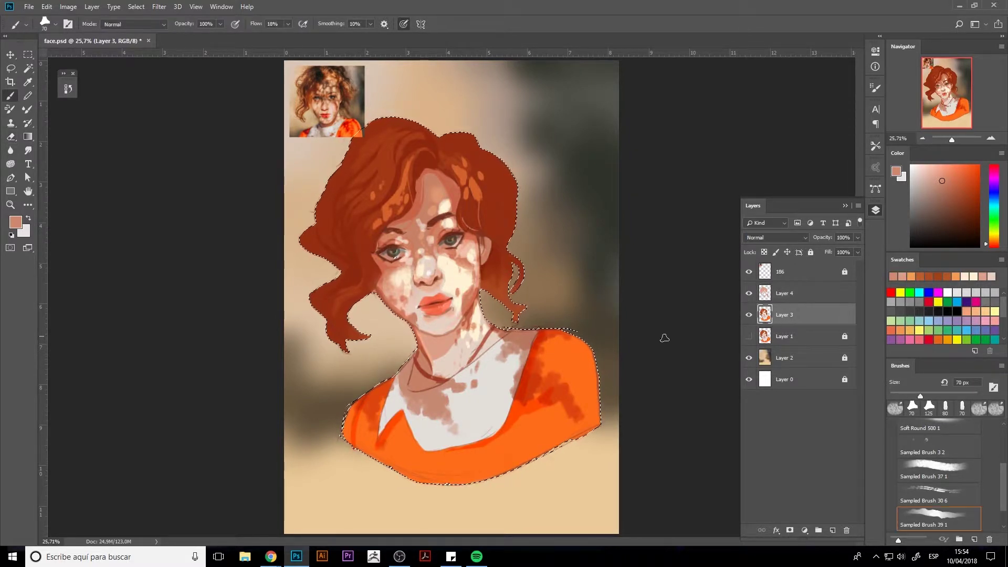
{"action": "left_click", "coordinate": [449, 313], "text": "alt"}
{"action": "left_click", "coordinate": [449, 291], "text": "alt"}
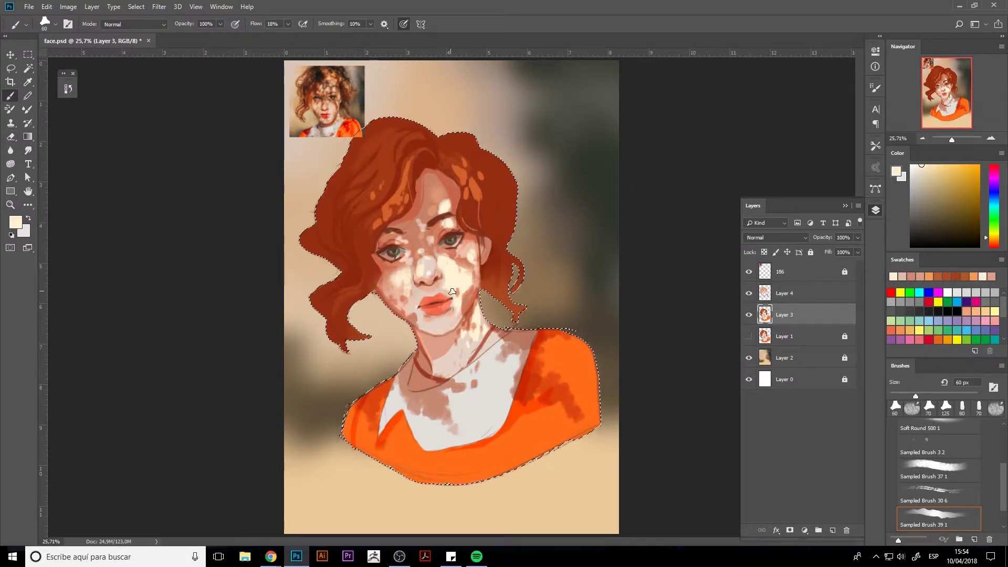
{"action": "left_click_drag", "start_coordinate": [456, 298], "coordinate": [448, 271]}
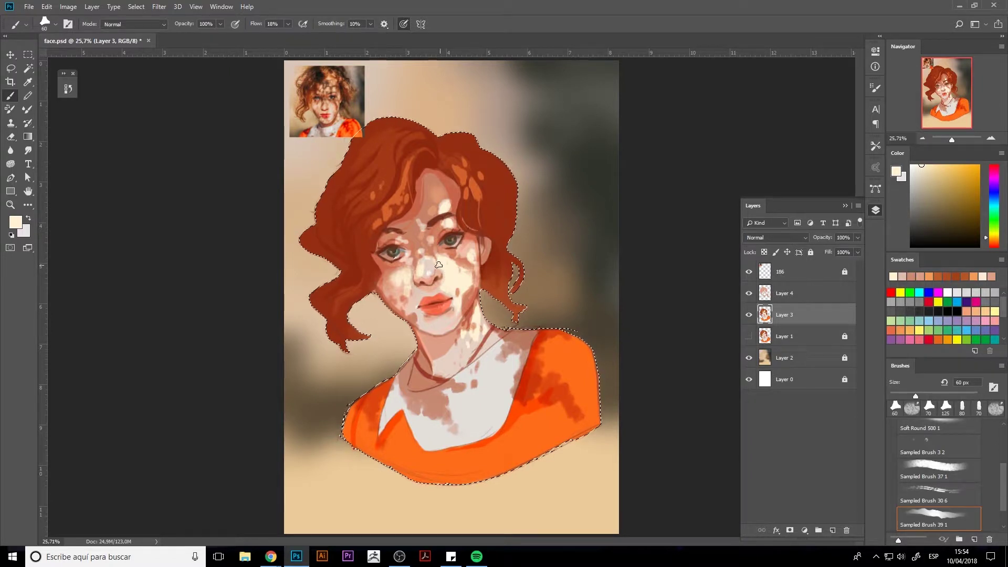
{"action": "left_click_drag", "start_coordinate": [446, 320], "coordinate": [439, 327]}
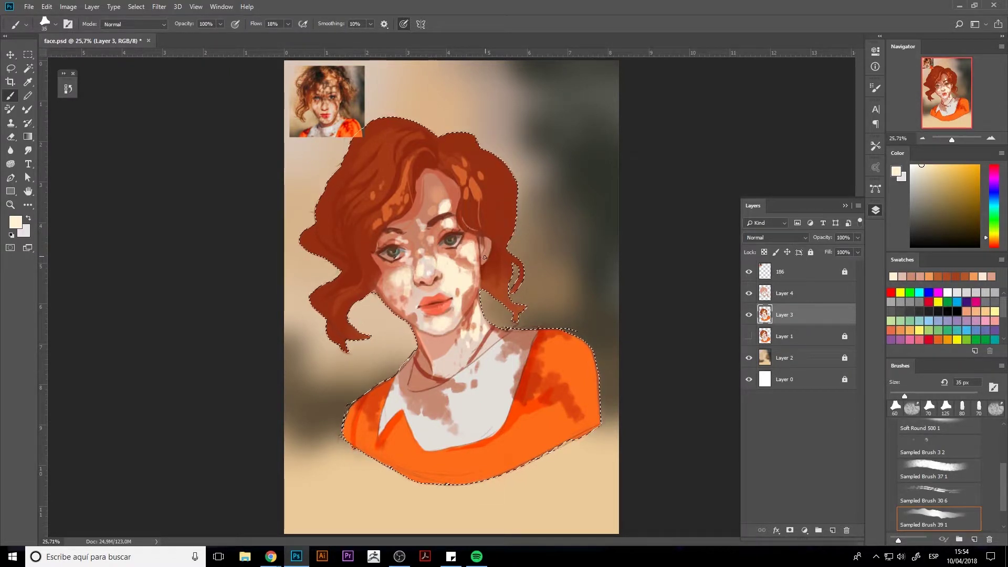
Erase multiply shading from the top of the hair, then deselect the figure.
{"action": "key", "text": "alt+bracketright"}
{"action": "key", "text": "e"}
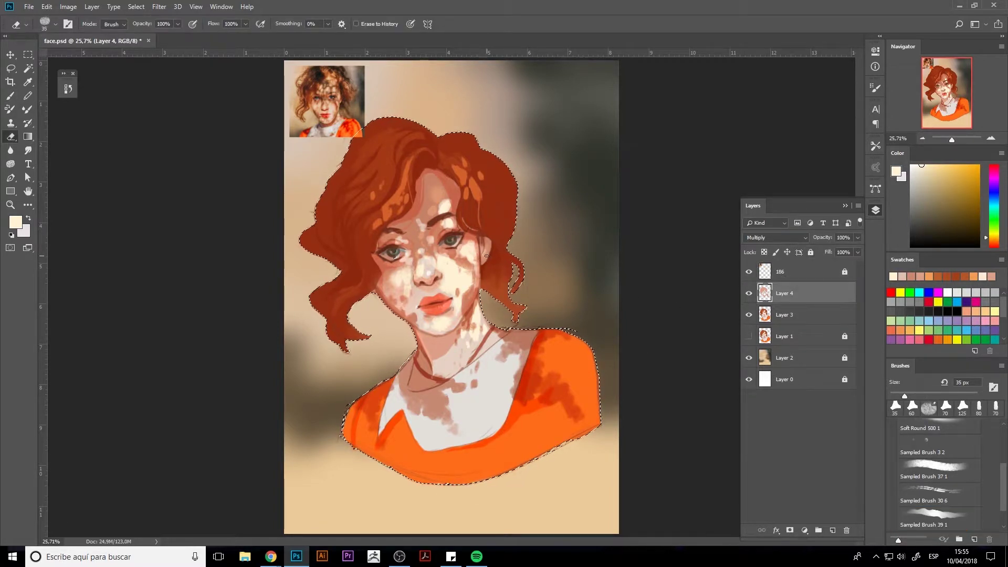
{"action": "left_click_drag", "start_coordinate": [487, 253], "coordinate": [474, 208]}
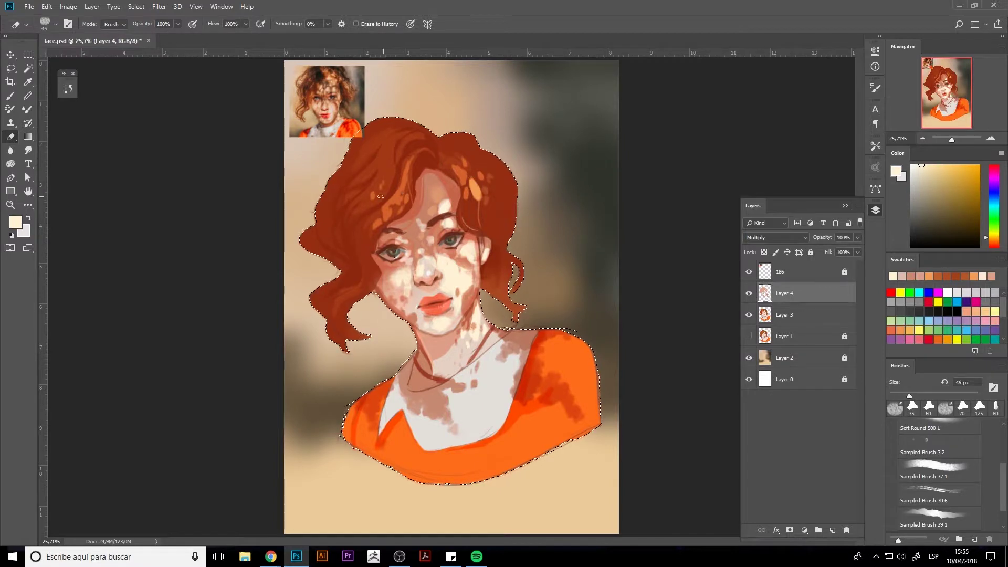
{"action": "key", "text": "bracketright"}
{"action": "key", "text": "bracketright"}
{"action": "key", "text": "bracketright"}
{"action": "left_click_drag", "start_coordinate": [368, 200], "coordinate": [421, 197]}
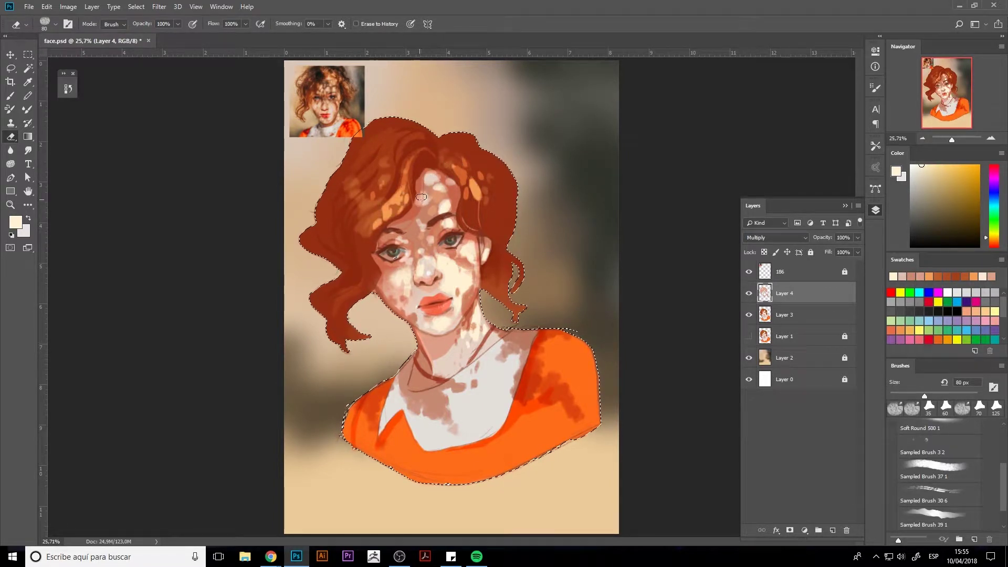
{"action": "key", "text": "bracketleft"}
{"action": "key", "text": "bracketleft"}
{"action": "key", "text": "bracketleft"}
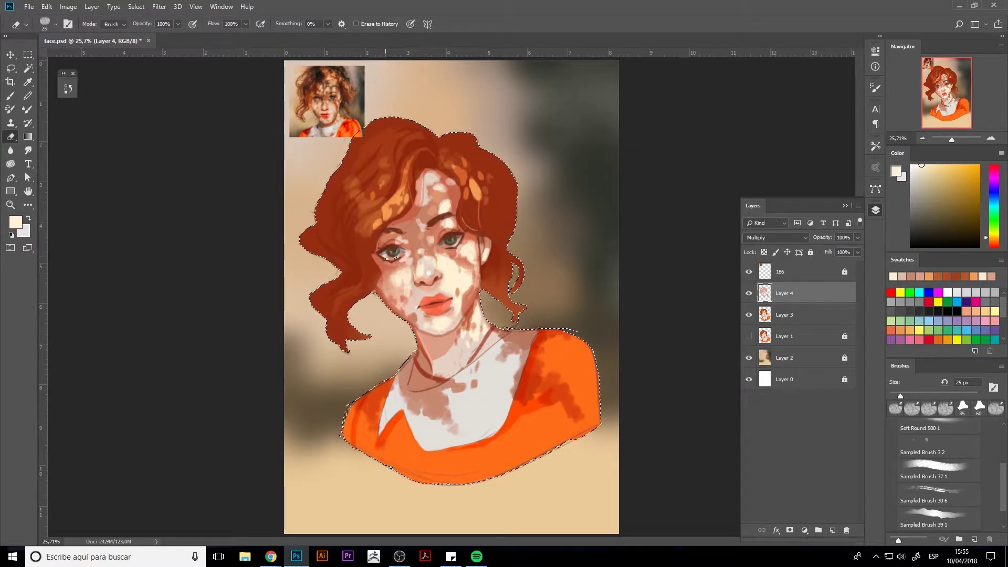
{"action": "key", "text": "ctrl+d"}
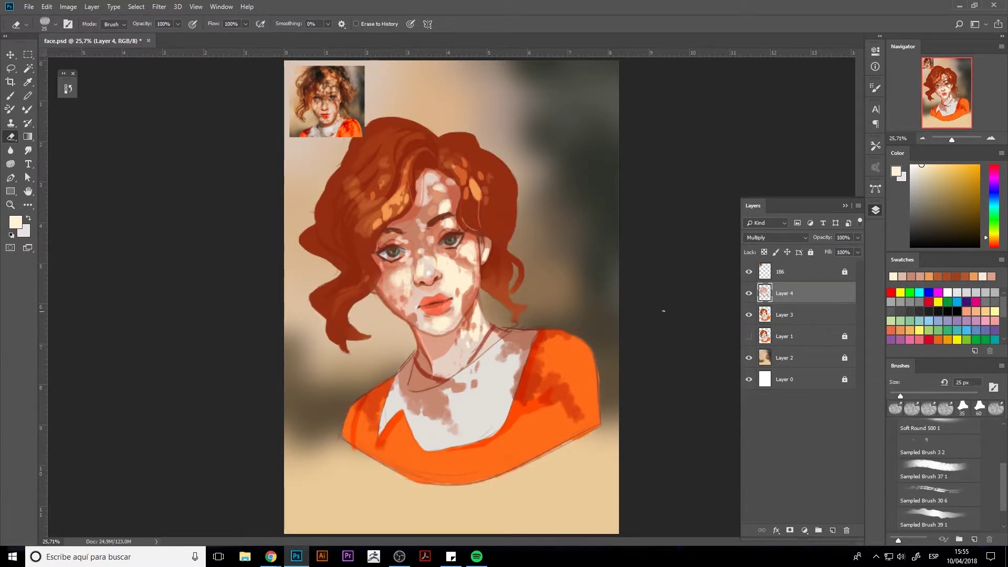
Toggle Layer 1 and the multiply shading layer's visibility to compare the result.
{"action": "left_click", "coordinate": [857, 237]}
{"action": "left_click", "coordinate": [749, 293]}
{"action": "left_click", "coordinate": [748, 336]}
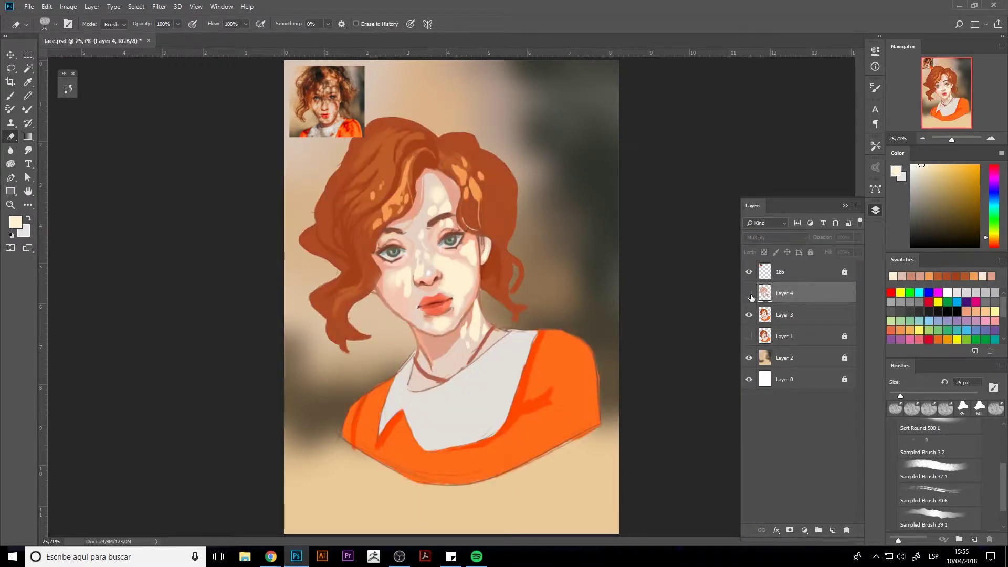
{"action": "left_click", "coordinate": [749, 336]}
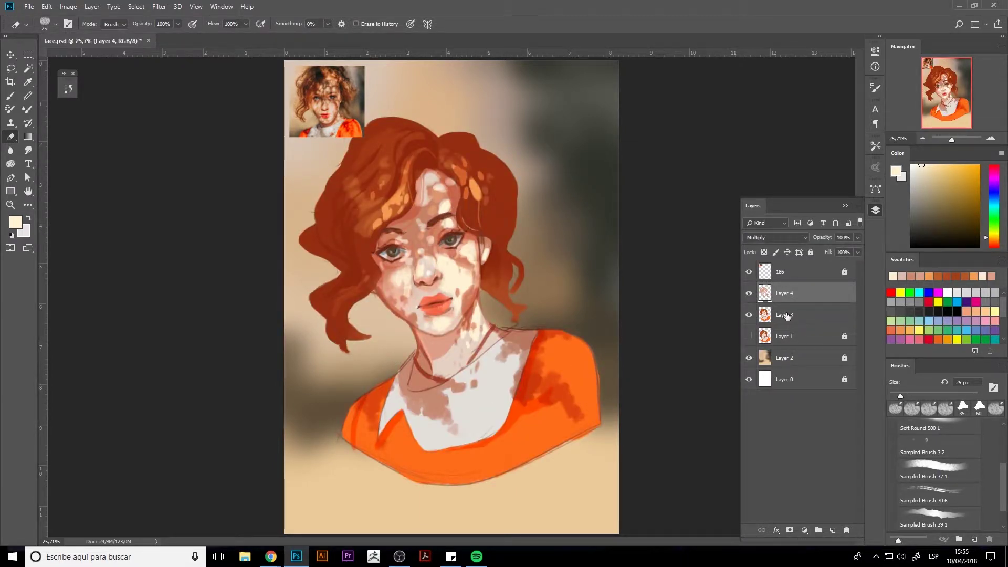
{"action": "left_click", "coordinate": [749, 294]}
{"action": "left_click", "coordinate": [749, 293]}
Merge Layers 3 and 4 into a new copy and hide the originals in Group 1.
{"action": "left_click", "coordinate": [748, 293]}
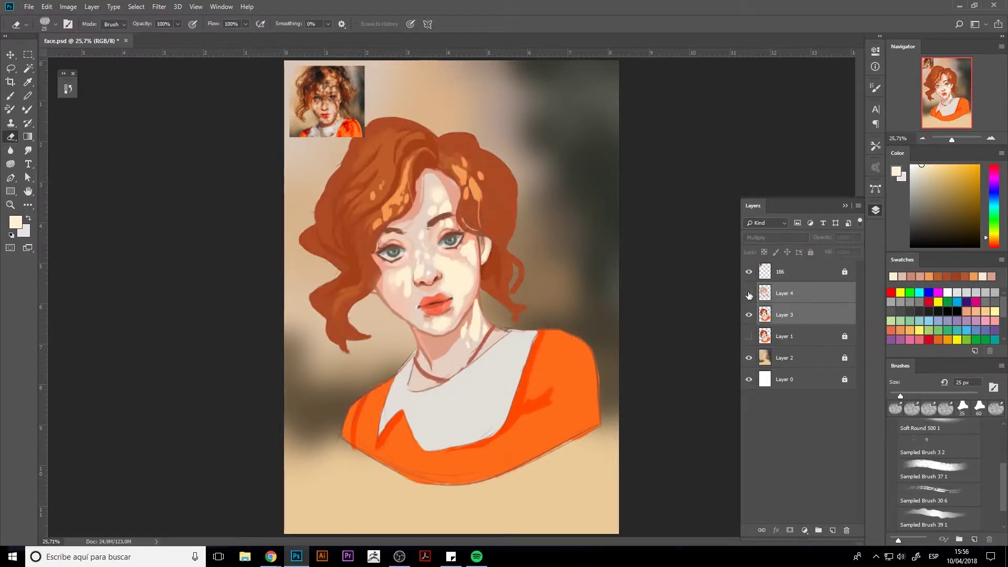
{"action": "left_click", "coordinate": [791, 316], "text": "ctrl"}
{"action": "key", "text": "ctrl+alt+e"}
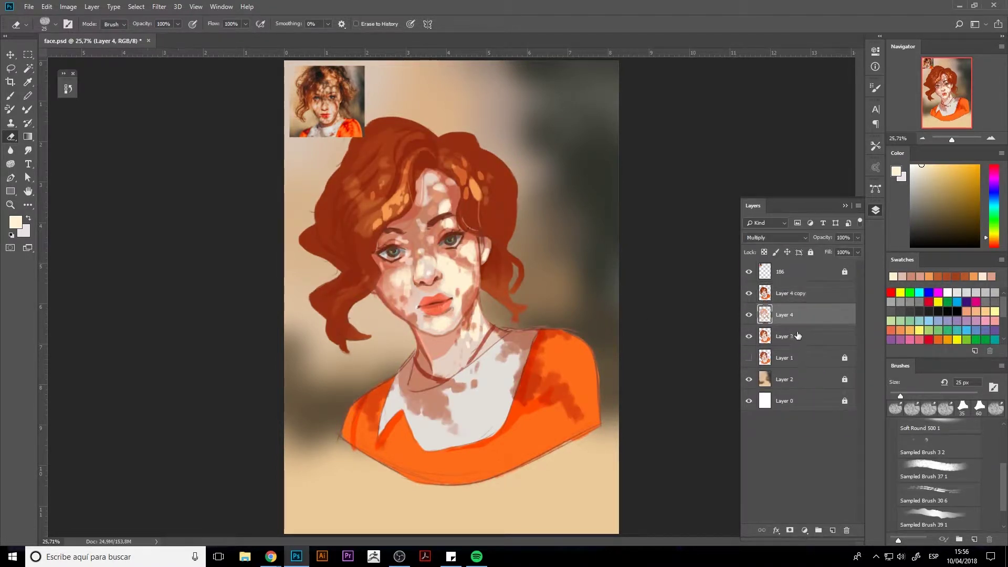
{"action": "key", "text": "ctrl+g"}
{"action": "left_click", "coordinate": [748, 310]}
{"action": "left_click", "coordinate": [785, 293]}
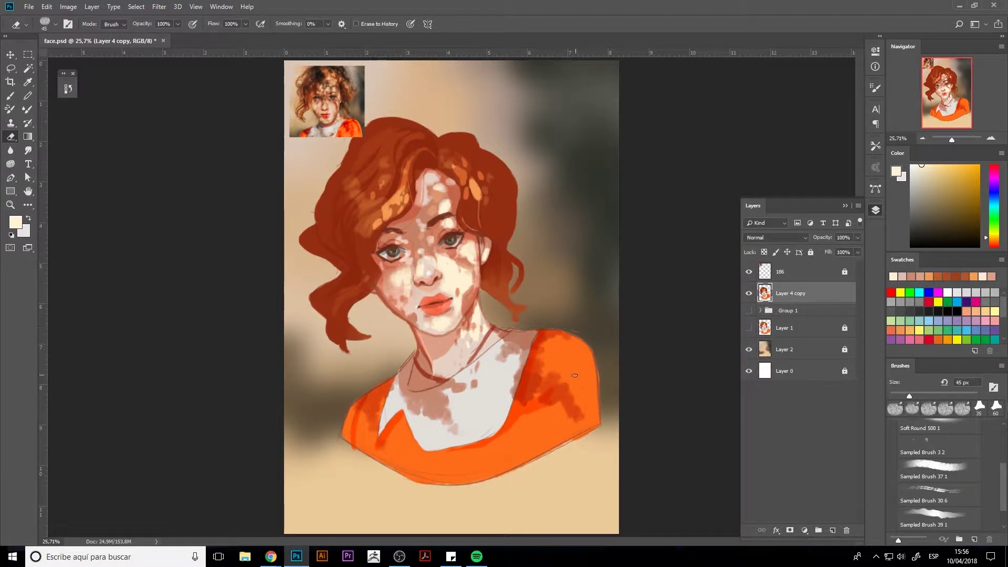
{"action": "key", "text": "b"}
{"action": "left_click", "coordinate": [359, 135], "text": "alt"}
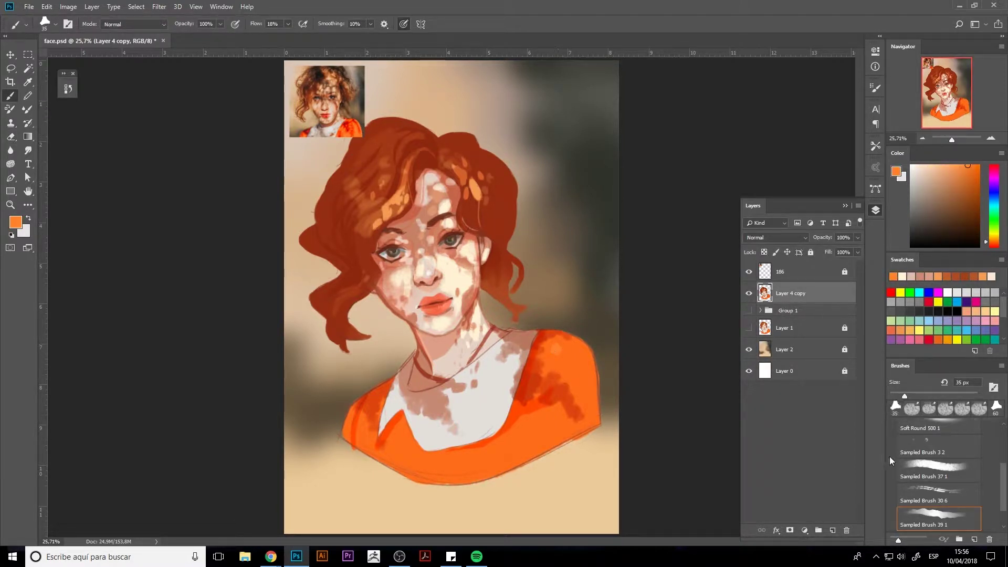
Paint thin rust and light strands into the hair and brighten the lower-left curl with bright orange.
{"action": "left_click", "coordinate": [932, 469]}
{"action": "left_click", "coordinate": [553, 349], "text": "alt"}
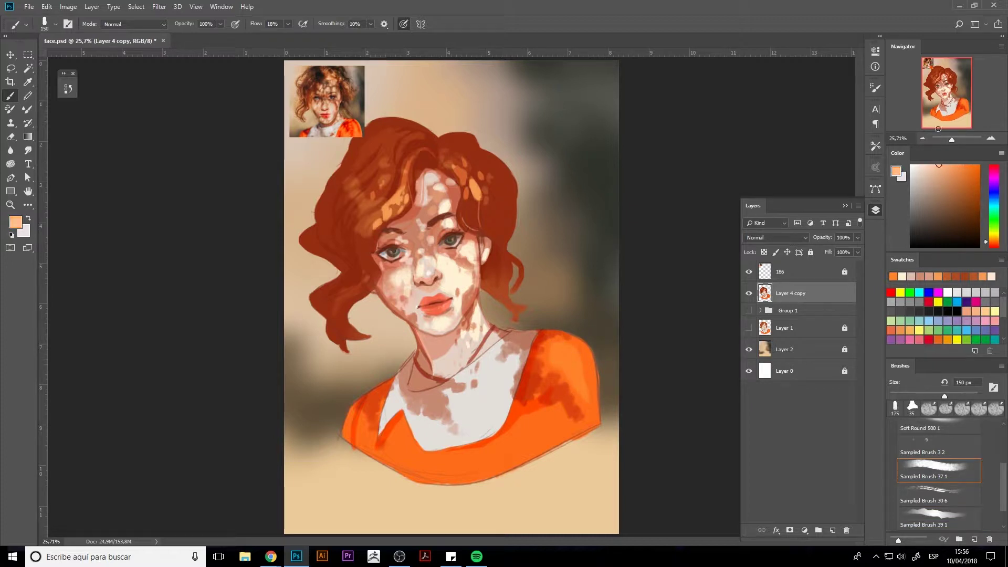
{"action": "key", "text": "bracketleft"}
{"action": "key", "text": "bracketleft"}
{"action": "key", "text": "bracketleft"}
{"action": "key", "text": "e"}
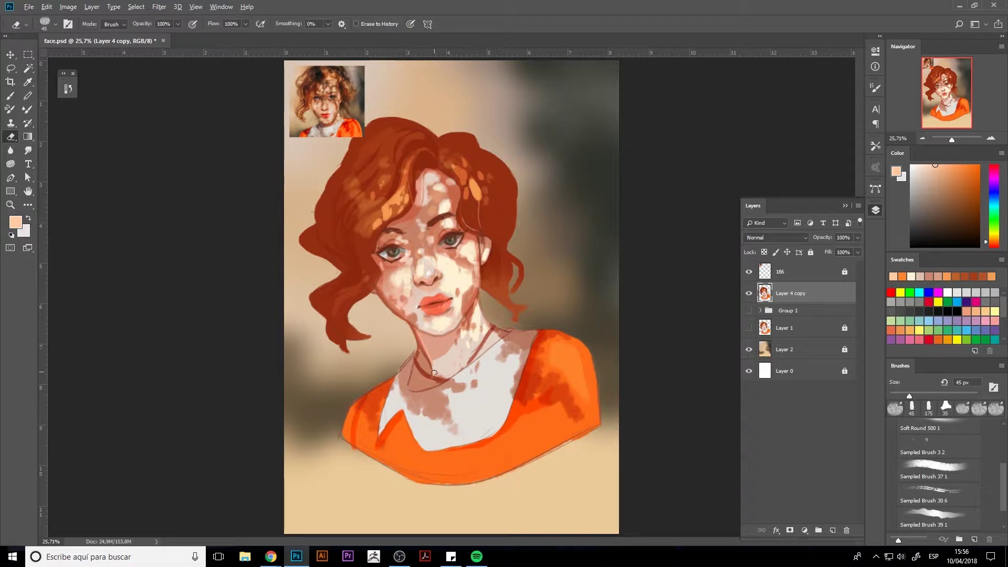
{"action": "key", "text": "b"}
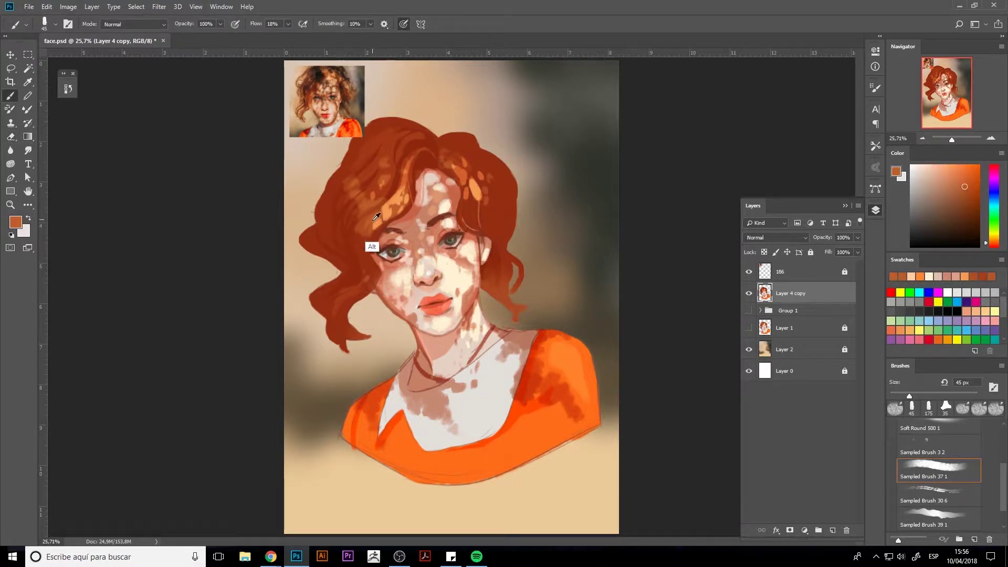
{"action": "left_click", "coordinate": [371, 251], "text": "alt"}
{"action": "key", "text": "bracketleft"}
{"action": "key", "text": "bracketleft"}
{"action": "left_click_drag", "start_coordinate": [416, 173], "coordinate": [415, 181]}
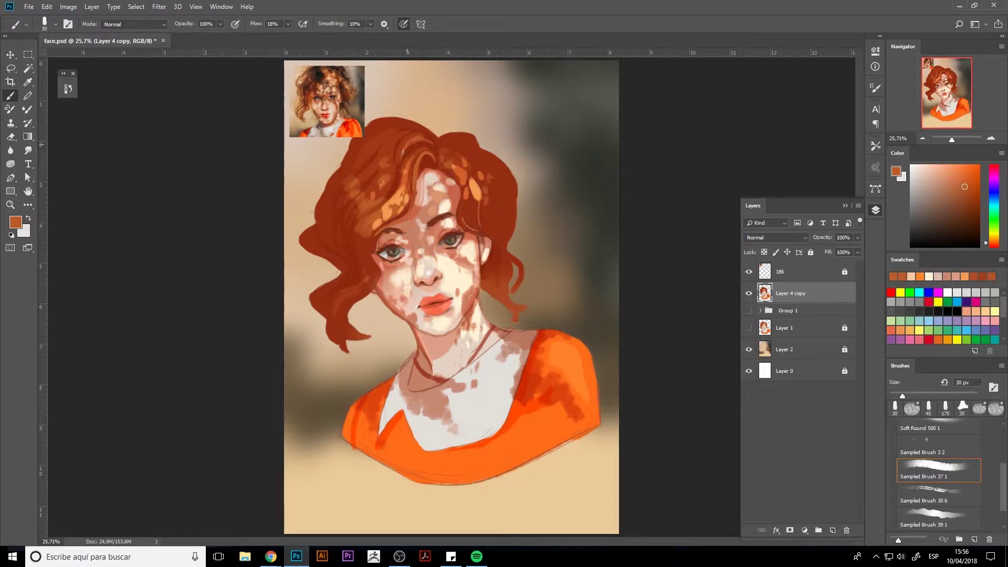
{"action": "left_click_drag", "start_coordinate": [359, 203], "coordinate": [346, 249]}
{"action": "left_click", "coordinate": [962, 164]}
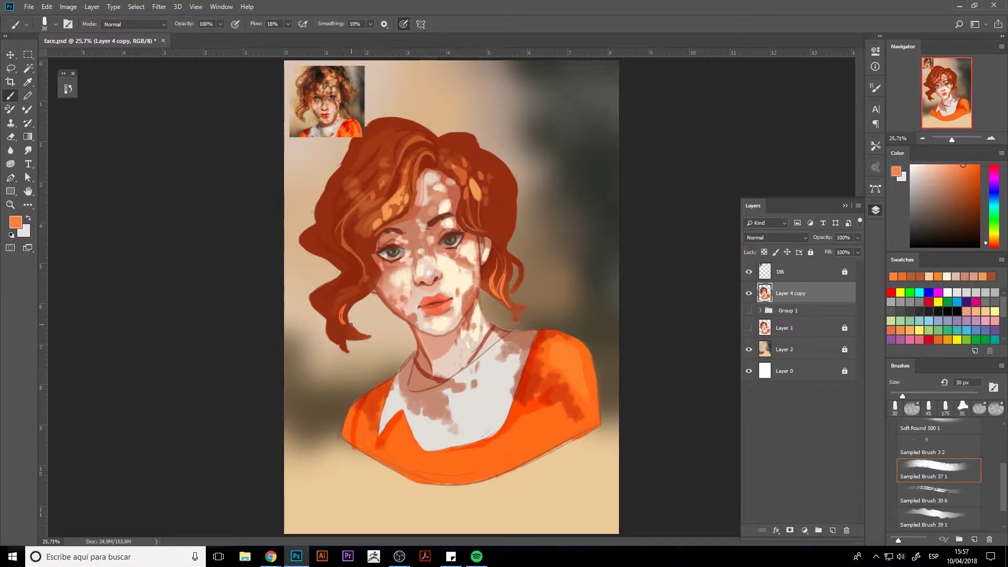
{"action": "left_click_drag", "start_coordinate": [357, 336], "coordinate": [337, 317]}
Try a light green dab on the eye, then undo it.
{"action": "left_click", "coordinate": [940, 326]}
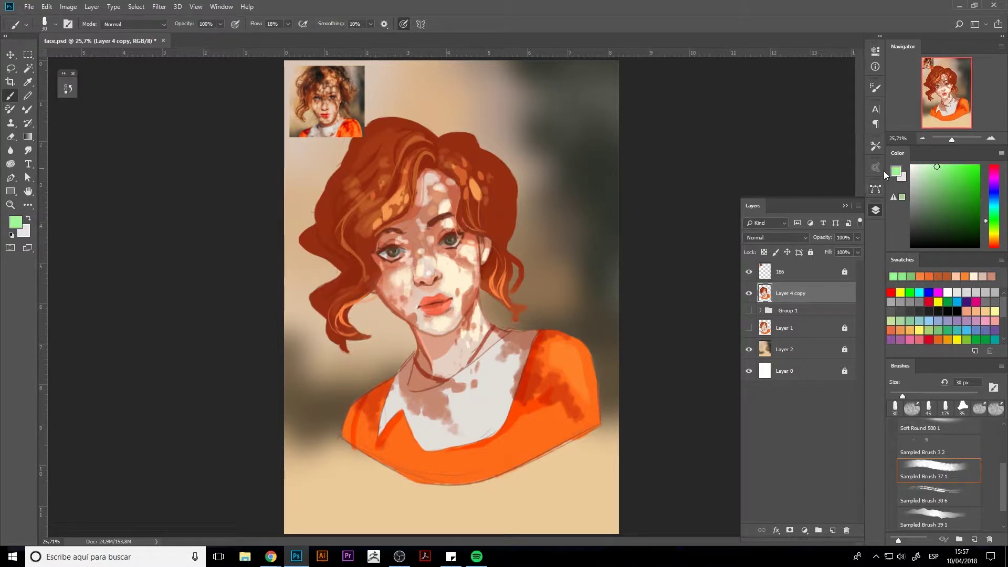
{"action": "left_click", "coordinate": [448, 240]}
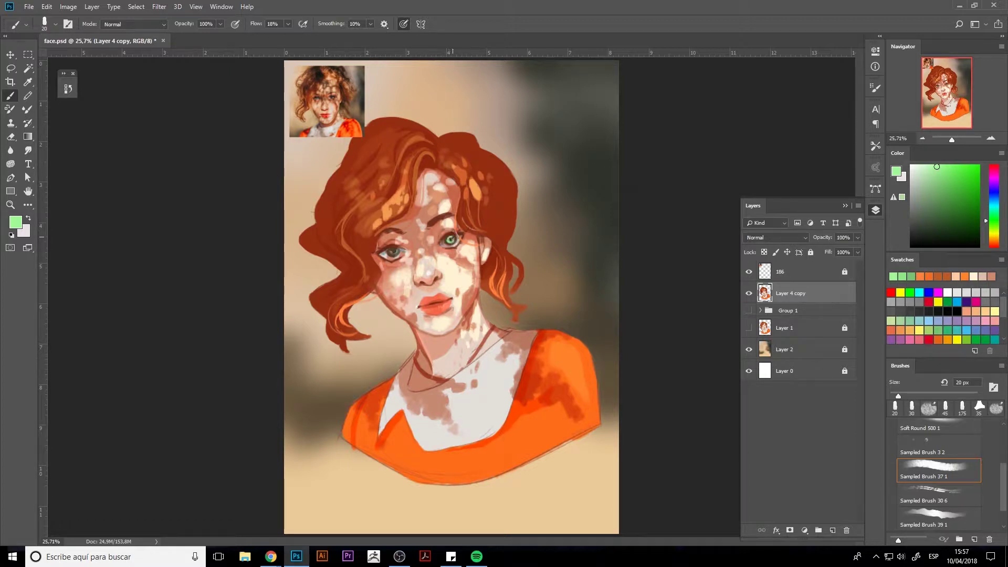
{"action": "key", "text": "ctrl+alt+z"}
Sample dark browns from the eye corner, plus salmon-red and pale skin tones nearby.
{"action": "left_click", "coordinate": [389, 254], "text": "alt"}
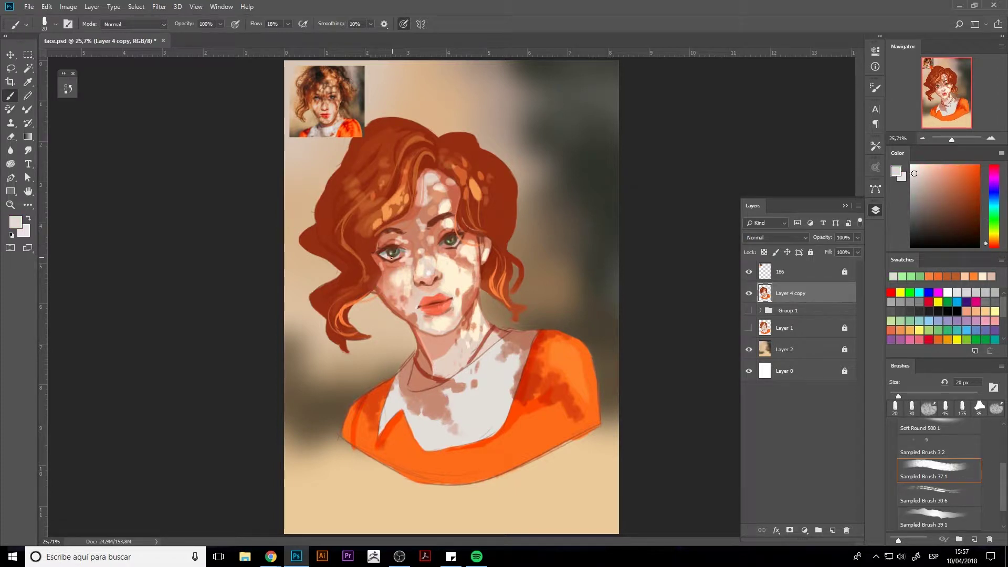
{"action": "left_click", "coordinate": [385, 257], "text": "alt"}
{"action": "left_click", "coordinate": [385, 256], "text": "alt"}
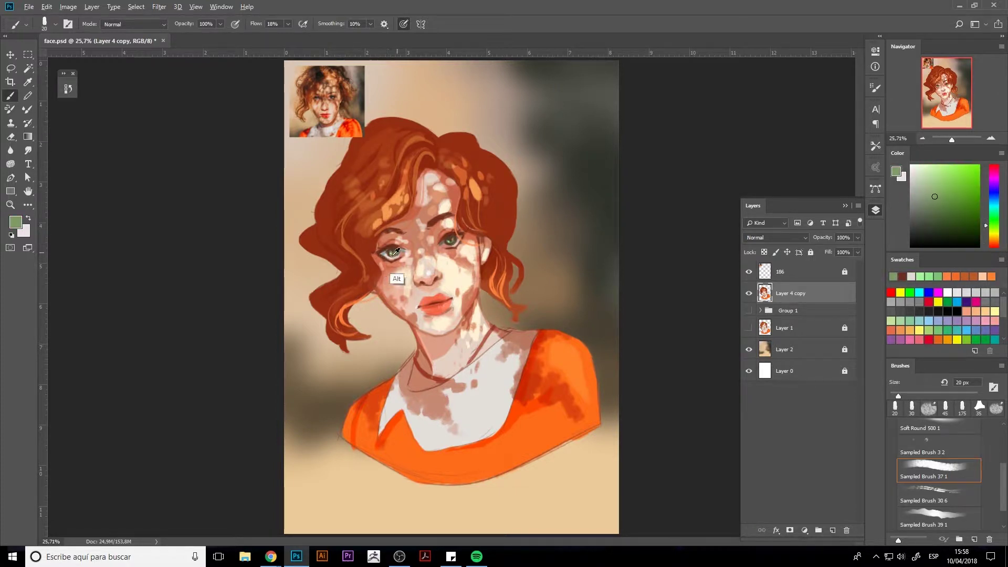
{"action": "left_click", "coordinate": [389, 253], "text": "alt"}
{"action": "left_click", "coordinate": [391, 249], "text": "alt"}
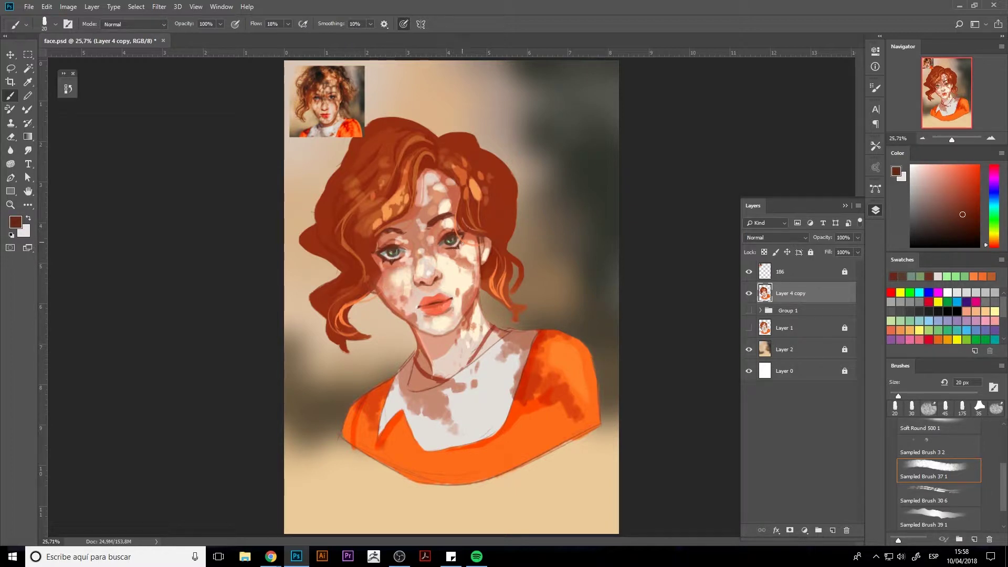
{"action": "left_click", "coordinate": [435, 286], "text": "alt"}
{"action": "key", "text": "bracketright"}
{"action": "key", "text": "bracketright"}
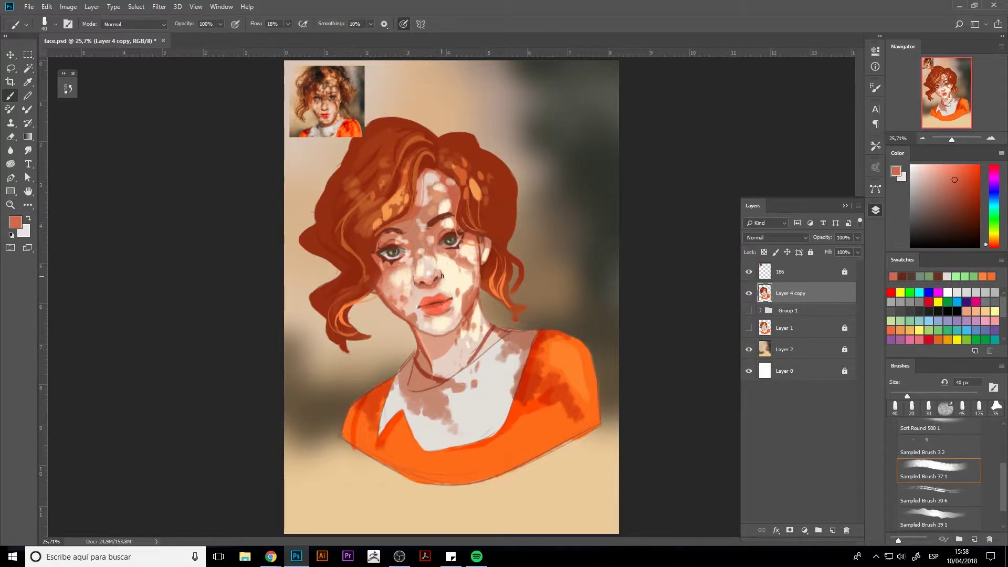
{"action": "left_click", "coordinate": [444, 278], "text": "alt"}
Paint faint bright orange strands in the hair with a smaller textured brush.
{"action": "key", "text": "period"}
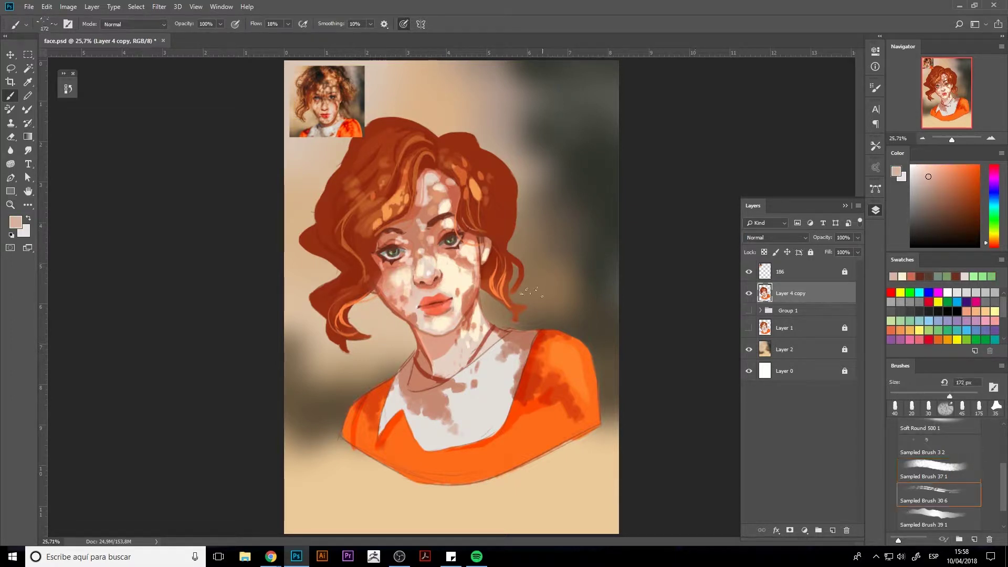
{"action": "left_click", "coordinate": [472, 187], "text": "alt"}
{"action": "key", "text": "bracketleft"}
{"action": "key", "text": "bracketleft"}
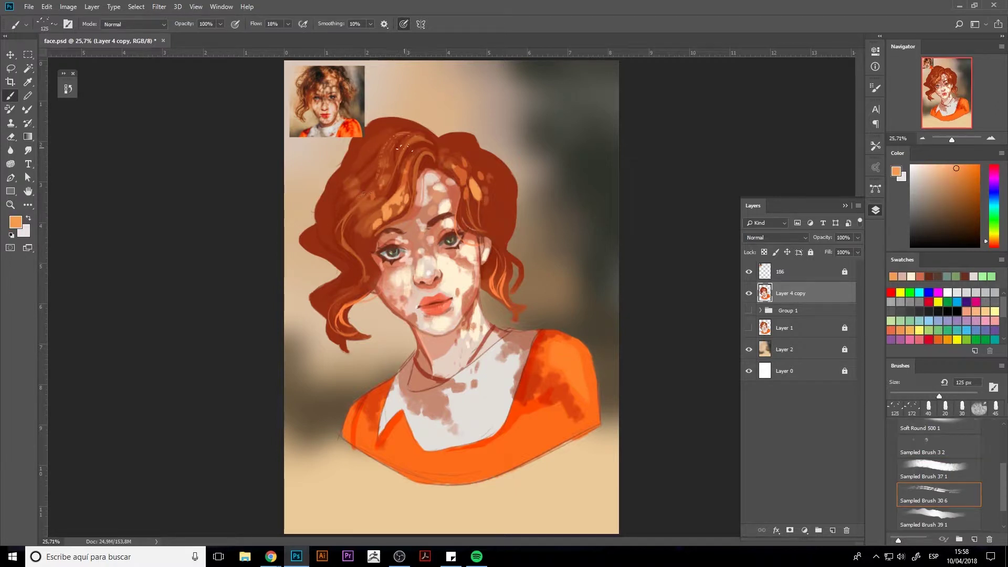
{"action": "key", "text": "bracketleft"}
{"action": "key", "text": "bracketleft"}
{"action": "left_click_drag", "start_coordinate": [478, 211], "coordinate": [482, 258]}
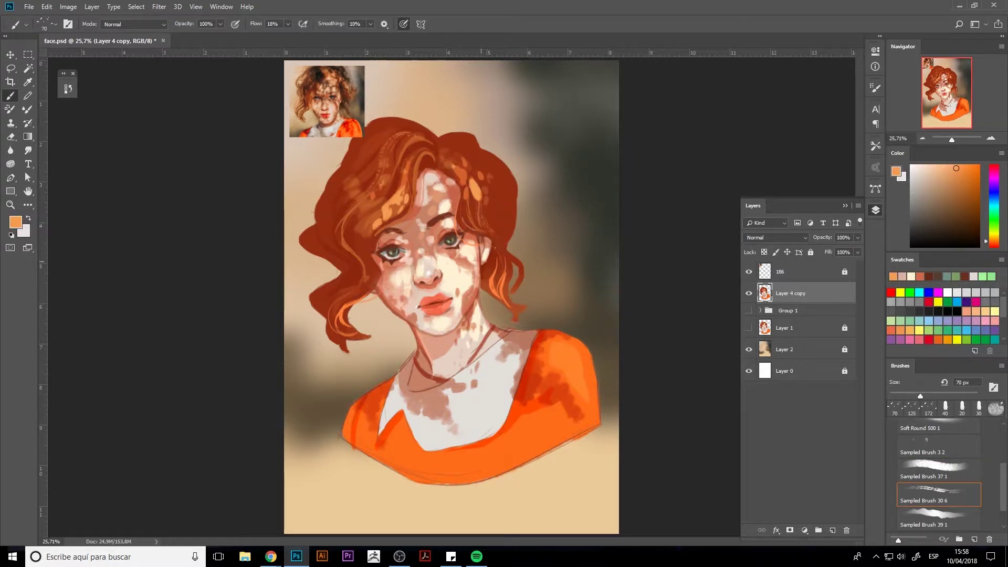
{"action": "left_click", "coordinate": [372, 275], "text": "alt"}
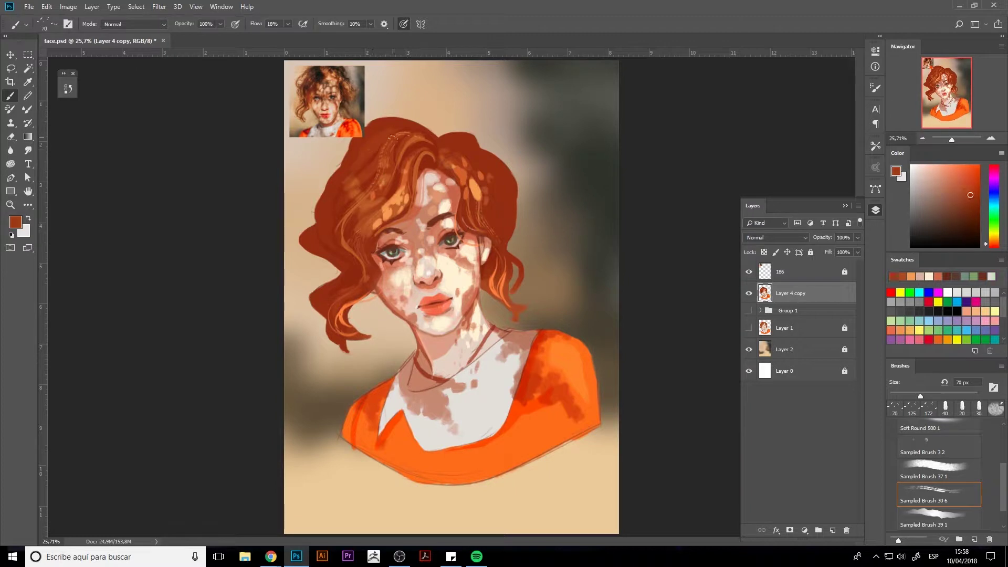
Switch to the streaky textured brush preset and sample cream and rust tones.
{"action": "left_click", "coordinate": [938, 445]}
{"action": "left_click", "coordinate": [462, 264], "text": "alt"}
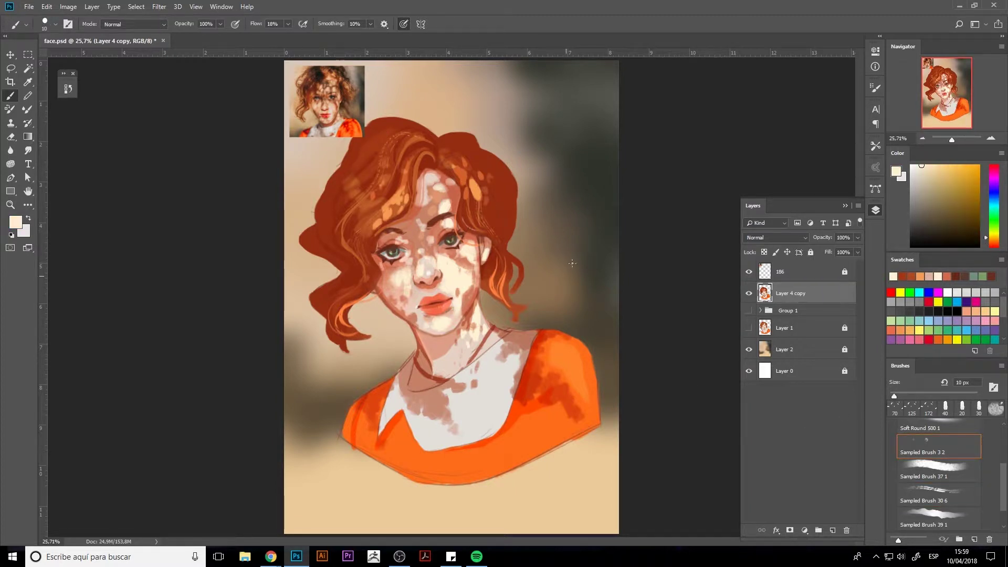
{"action": "key", "text": "bracketright"}
{"action": "key", "text": "bracketright"}
{"action": "key", "text": "bracketright"}
{"action": "scroll", "coordinate": [931, 476], "scroll_direction": "down", "scroll_amount": 2}
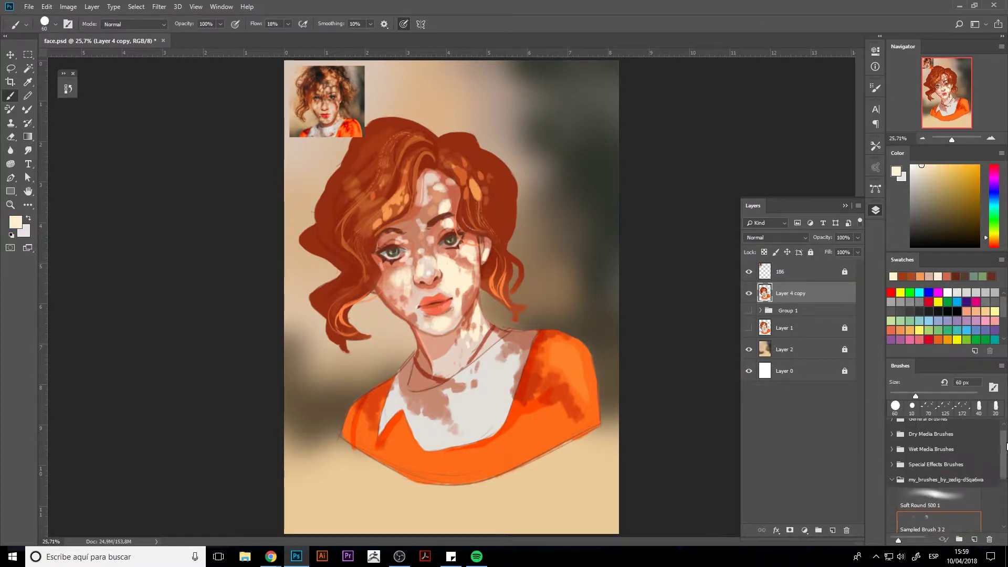
{"action": "scroll", "coordinate": [937, 472], "scroll_direction": "up", "scroll_amount": 3}
{"action": "left_click", "coordinate": [939, 474]}
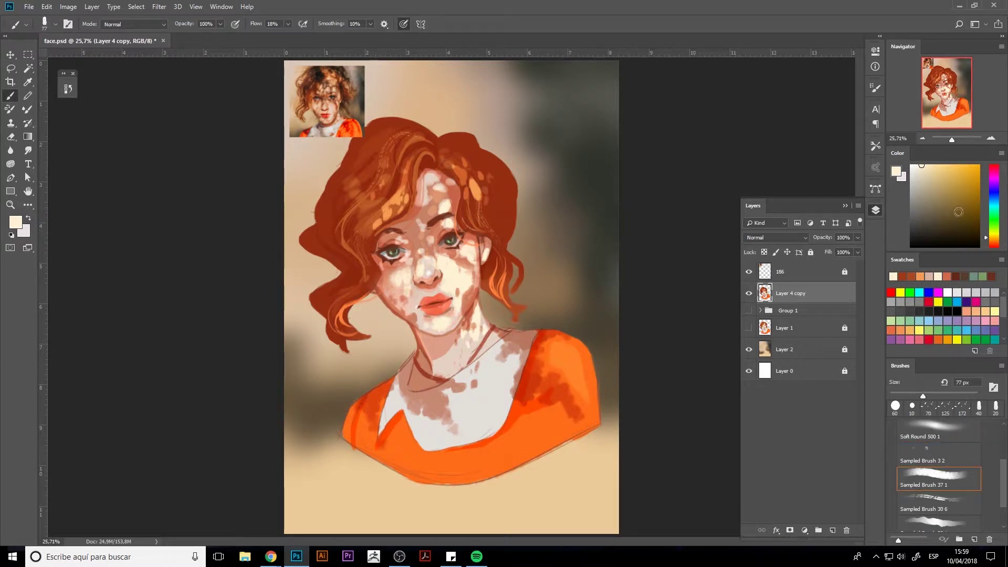
{"action": "left_click", "coordinate": [407, 264], "text": "alt"}
{"action": "left_click_drag", "start_coordinate": [402, 278], "coordinate": [403, 279]}
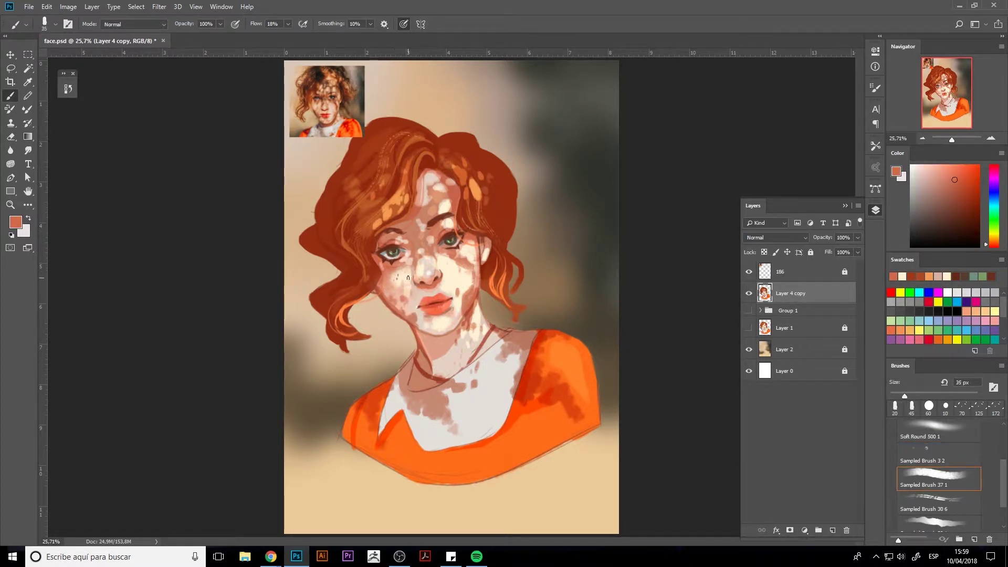
Sample salmon, cream and red-brown skin tones around the eye and forehead.
{"action": "key", "text": "alt"}
{"action": "left_click", "coordinate": [409, 256], "text": "alt"}
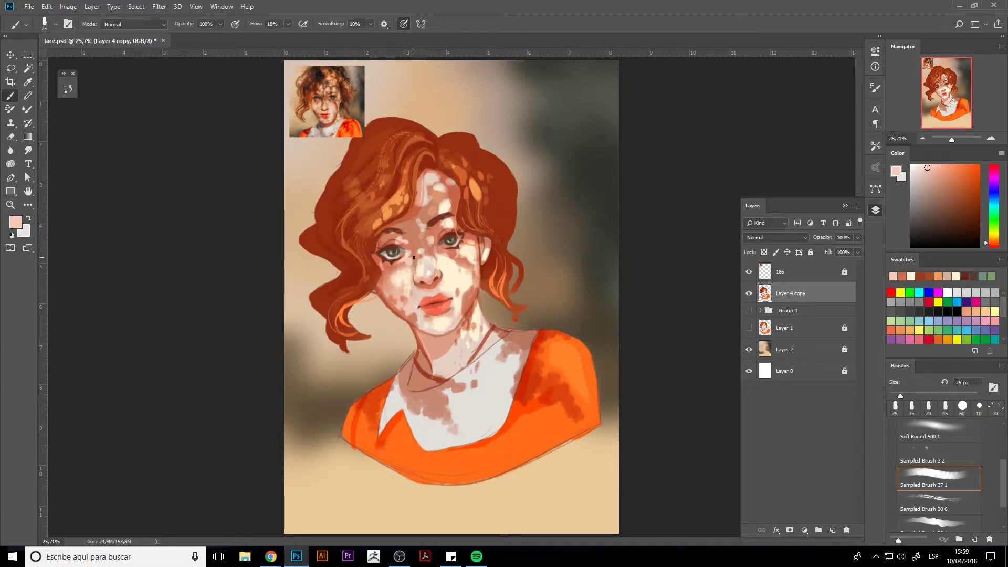
{"action": "left_click", "coordinate": [407, 257], "text": "alt"}
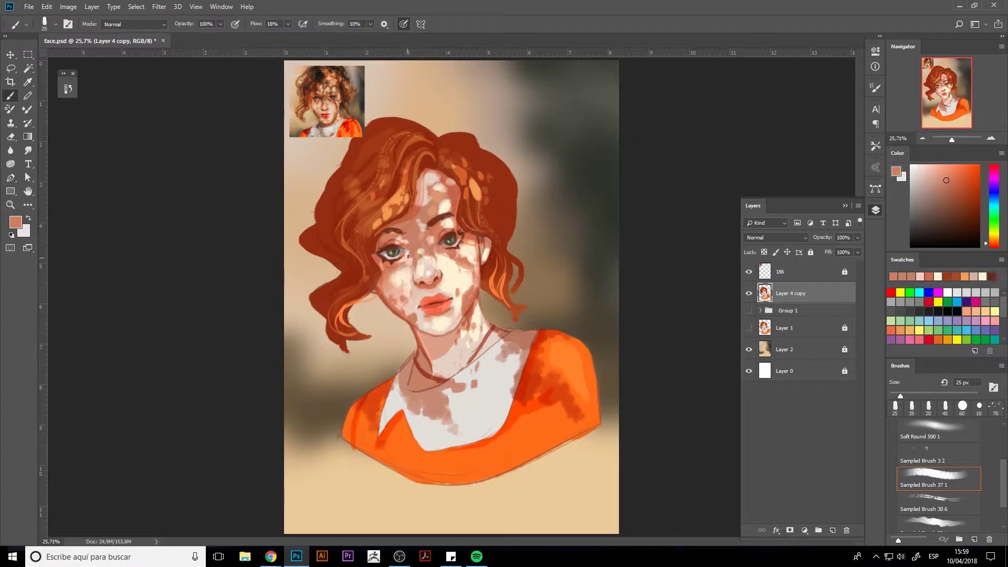
{"action": "left_click", "coordinate": [441, 249], "text": "alt"}
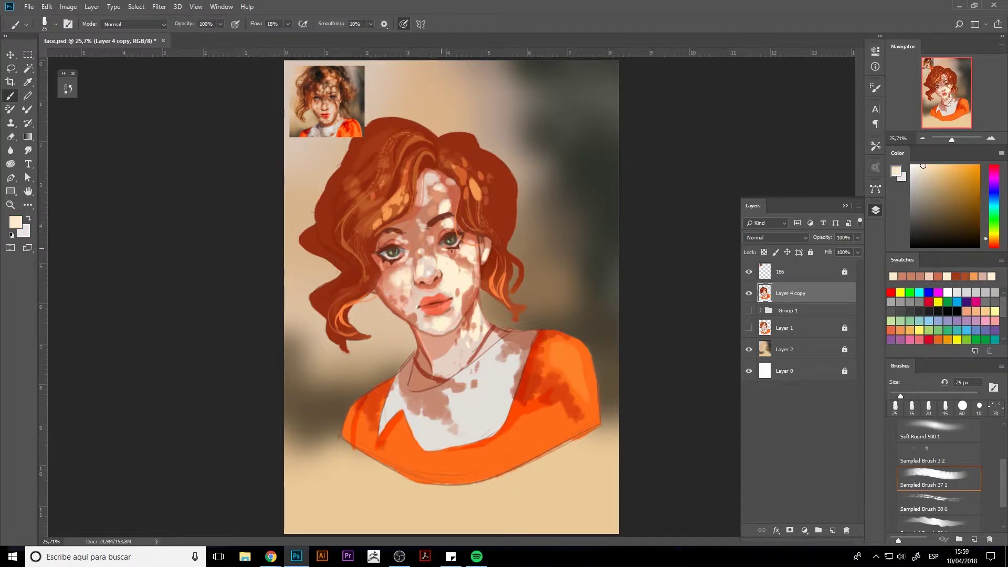
{"action": "left_click", "coordinate": [441, 245], "text": "alt"}
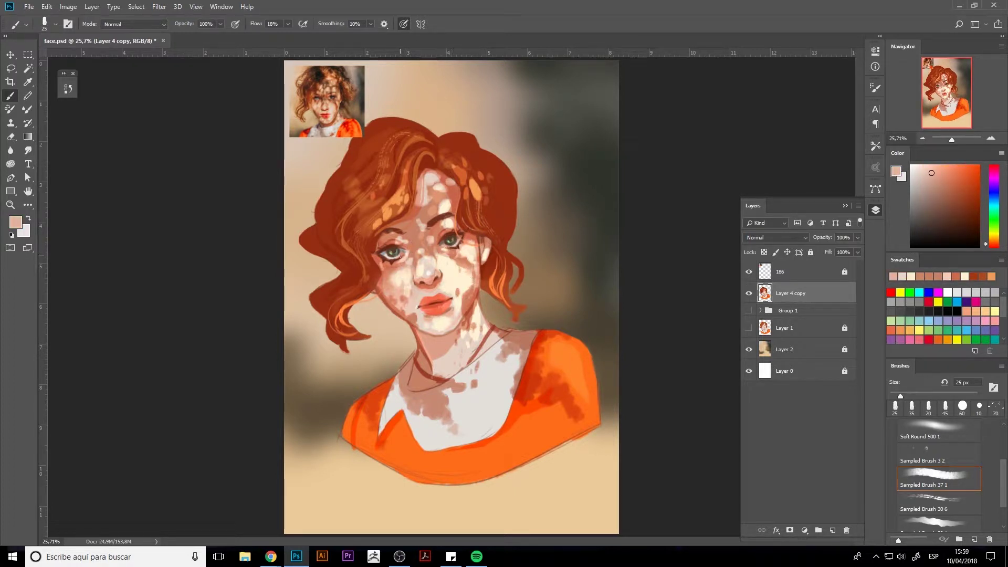
{"action": "left_click", "coordinate": [388, 255], "text": "alt"}
{"action": "left_click", "coordinate": [390, 241], "text": "alt"}
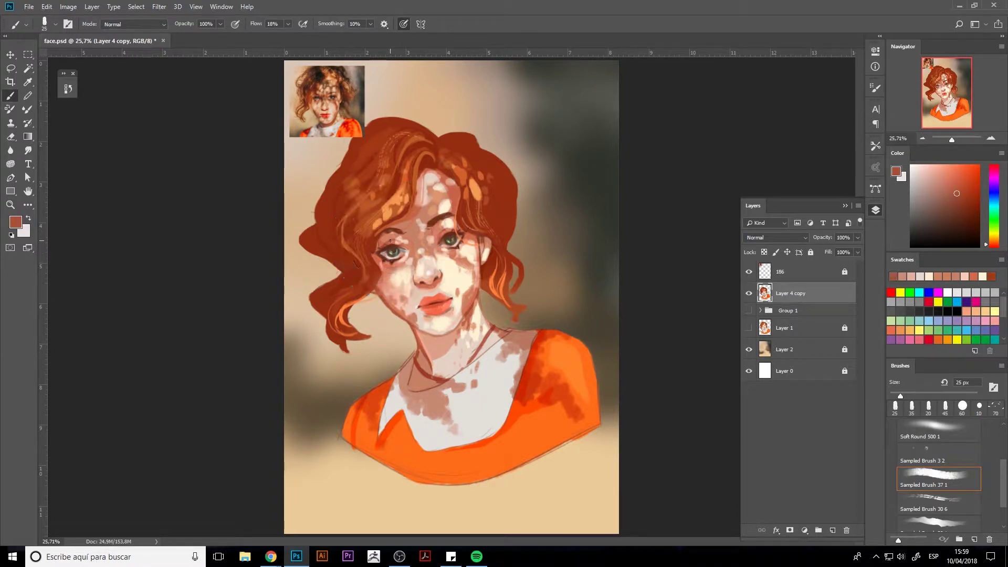
{"action": "left_click", "coordinate": [444, 217], "text": "alt"}
{"action": "left_click", "coordinate": [392, 256], "text": "alt"}
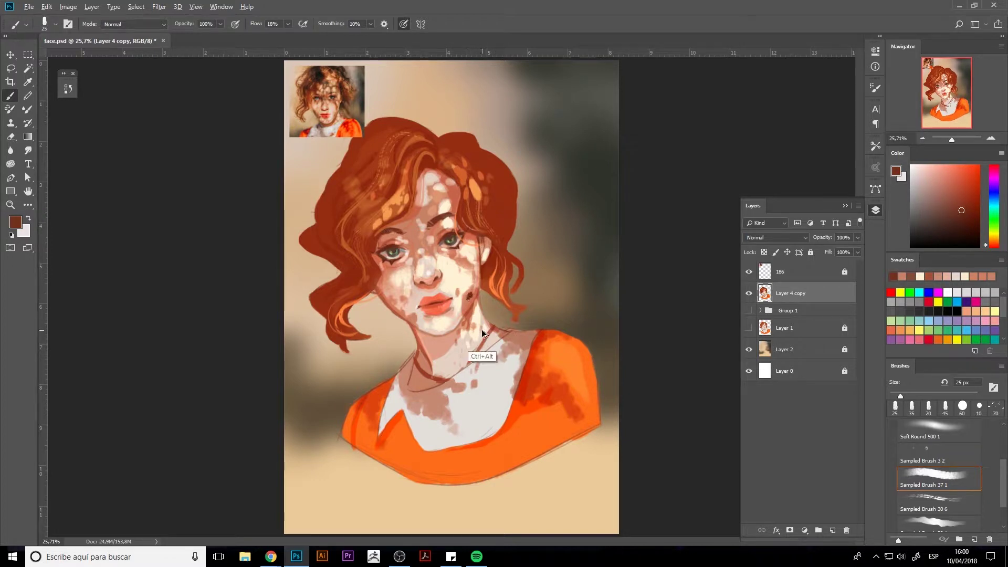
Work lighter and darker salmon skin tones over the jaw and neck with a larger brush.
{"action": "left_click", "coordinate": [468, 302], "text": "alt"}
{"action": "key", "text": "bracketright"}
{"action": "key", "text": "bracketright"}
{"action": "key", "text": "bracketright"}
{"action": "left_click", "coordinate": [470, 336], "text": "alt"}
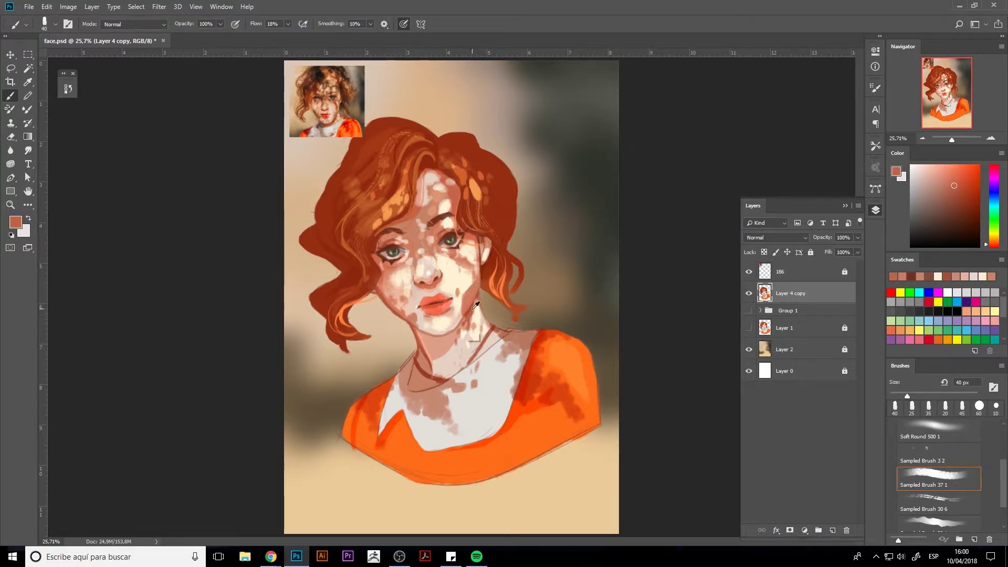
{"action": "left_click", "coordinate": [441, 334], "text": "alt"}
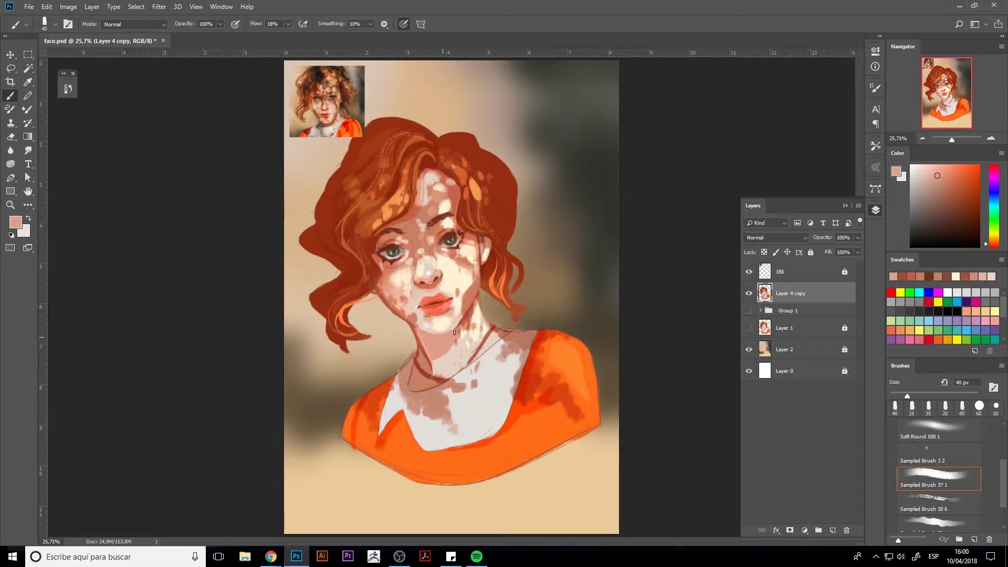
{"action": "left_click", "coordinate": [469, 339], "text": "alt"}
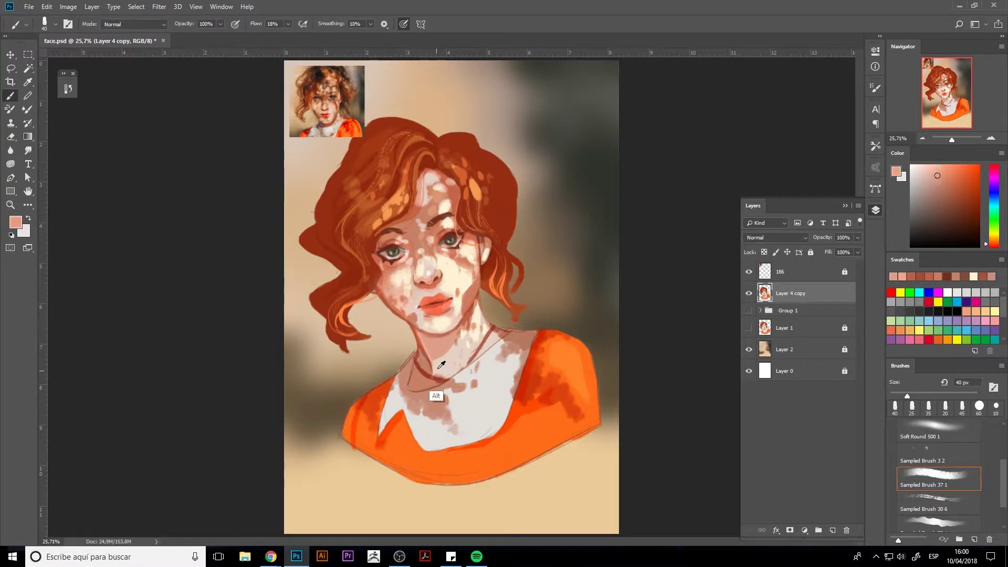
{"action": "left_click", "coordinate": [440, 391], "text": "alt"}
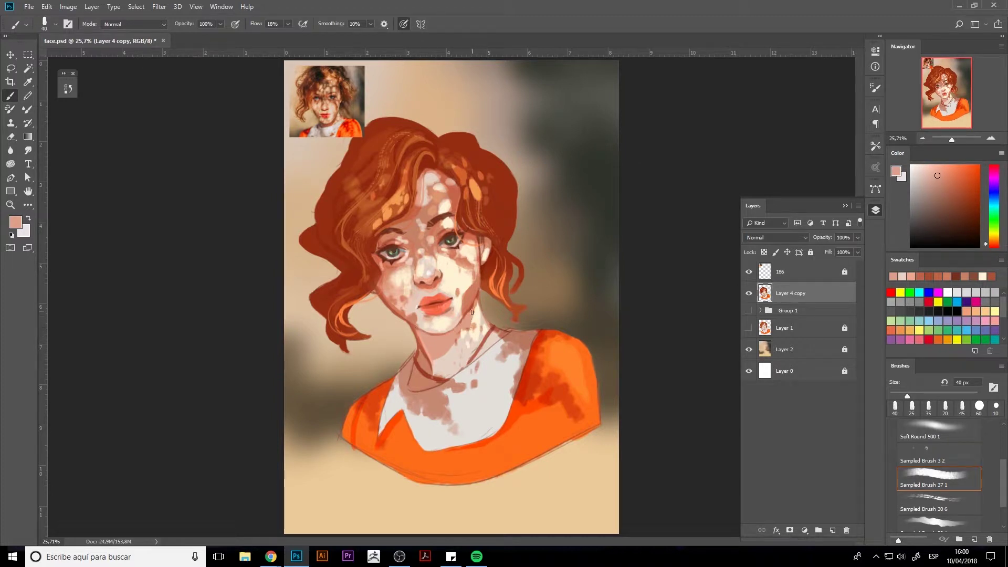
Erase a small patch near the lower cheek and paint thin dark-red strands along the hair edges.
{"action": "key", "text": "e"}
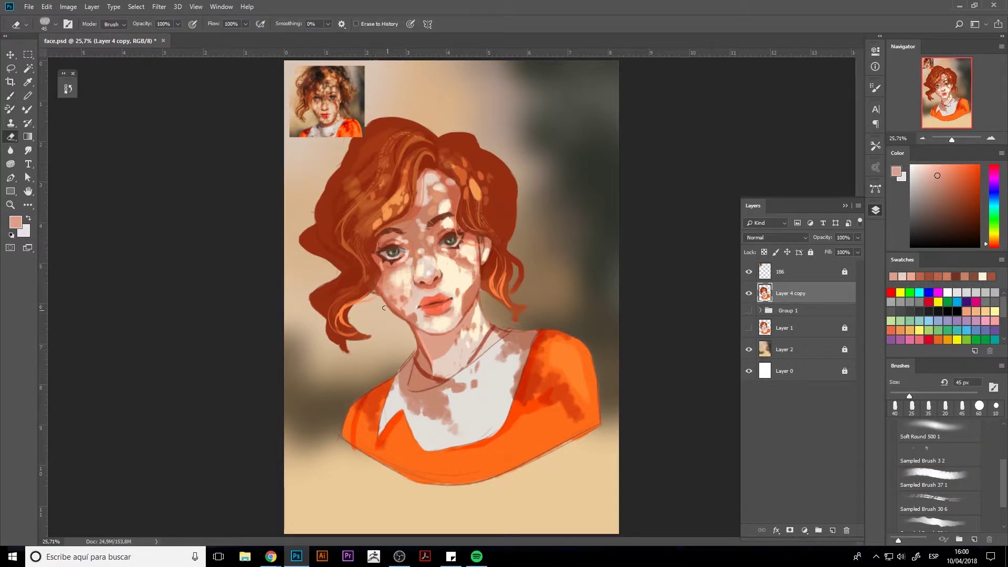
{"action": "left_click_drag", "start_coordinate": [383, 307], "coordinate": [400, 319]}
{"action": "key", "text": "b"}
{"action": "left_click", "coordinate": [336, 173], "text": "alt"}
{"action": "left_click_drag", "start_coordinate": [310, 213], "coordinate": [325, 187]}
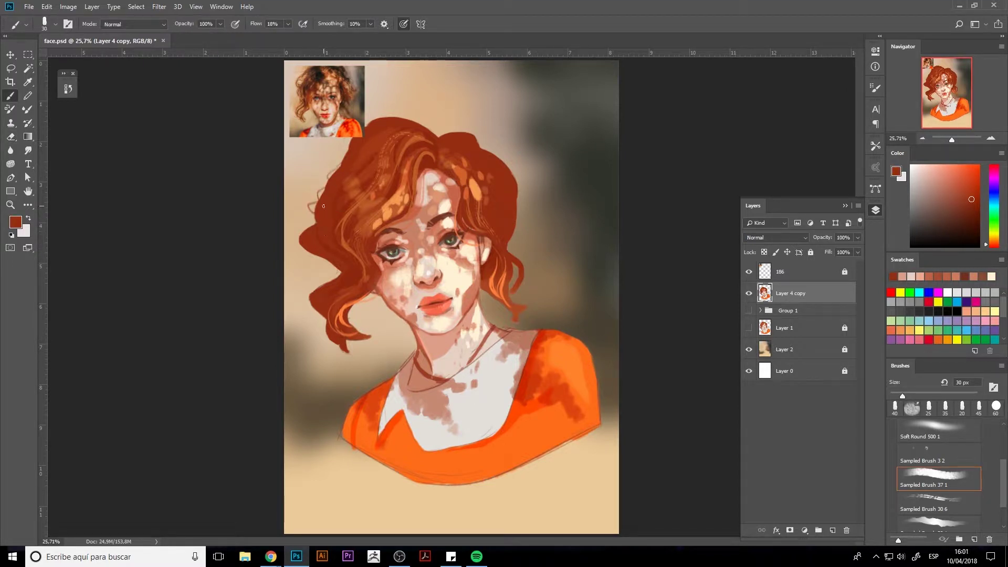
{"action": "mouse_move", "coordinate": [338, 274]}
{"action": "left_mouse_down"}
{"action": "mouse_move", "coordinate": [316, 282]}
{"action": "mouse_move", "coordinate": [326, 276]}
{"action": "left_mouse_up"}
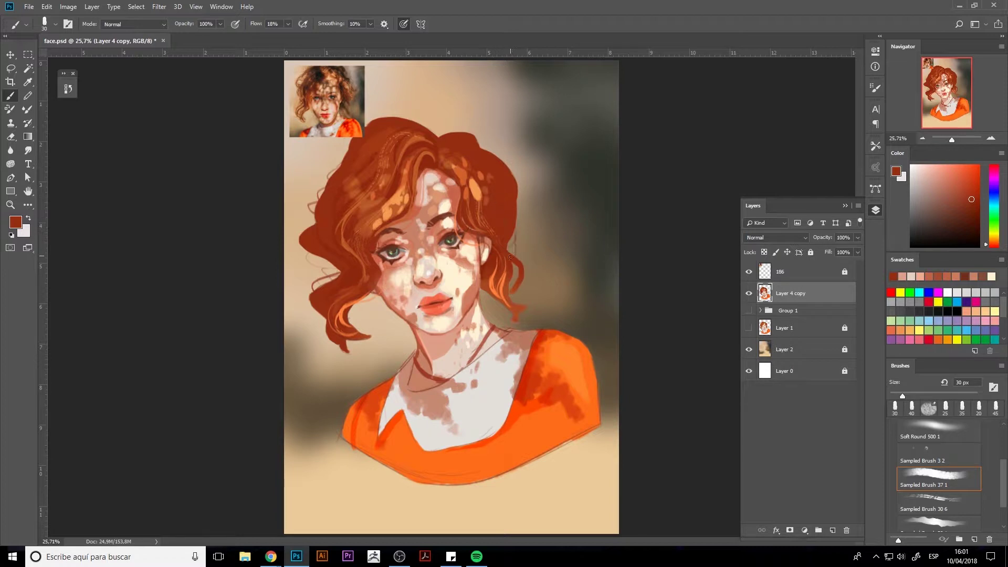
{"action": "left_click_drag", "start_coordinate": [509, 257], "coordinate": [519, 223]}
{"action": "mouse_move", "coordinate": [361, 299]}
{"action": "left_mouse_down"}
{"action": "mouse_move", "coordinate": [348, 315]}
{"action": "mouse_move", "coordinate": [350, 302]}
{"action": "mouse_move", "coordinate": [350, 318]}
{"action": "mouse_move", "coordinate": [386, 275]}
{"action": "mouse_move", "coordinate": [351, 331]}
{"action": "left_mouse_up"}
Add light-orange highlight strands on the left hair and darker red-brown strands on the right.
{"action": "left_click", "coordinate": [362, 237], "text": "alt"}
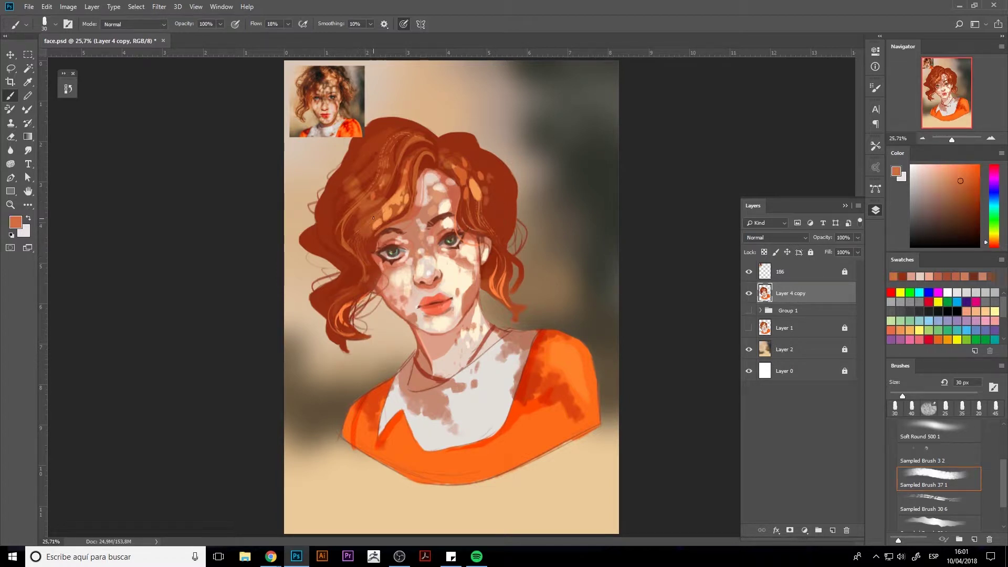
{"action": "left_click_drag", "start_coordinate": [367, 281], "coordinate": [315, 204]}
{"action": "left_click_drag", "start_coordinate": [357, 231], "coordinate": [330, 202]}
{"action": "left_click_drag", "start_coordinate": [491, 224], "coordinate": [491, 283]}
{"action": "left_click", "coordinate": [488, 291], "text": "alt"}
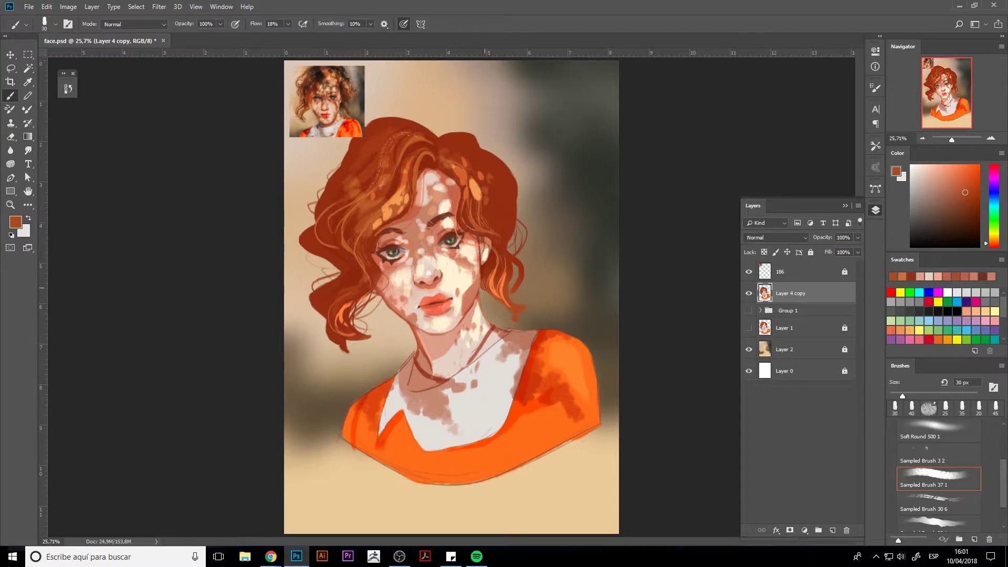
{"action": "left_click_drag", "start_coordinate": [525, 318], "coordinate": [517, 356]}
Brighten the orange shirt's right side and lower hem with a larger brush.
{"action": "key", "text": "e"}
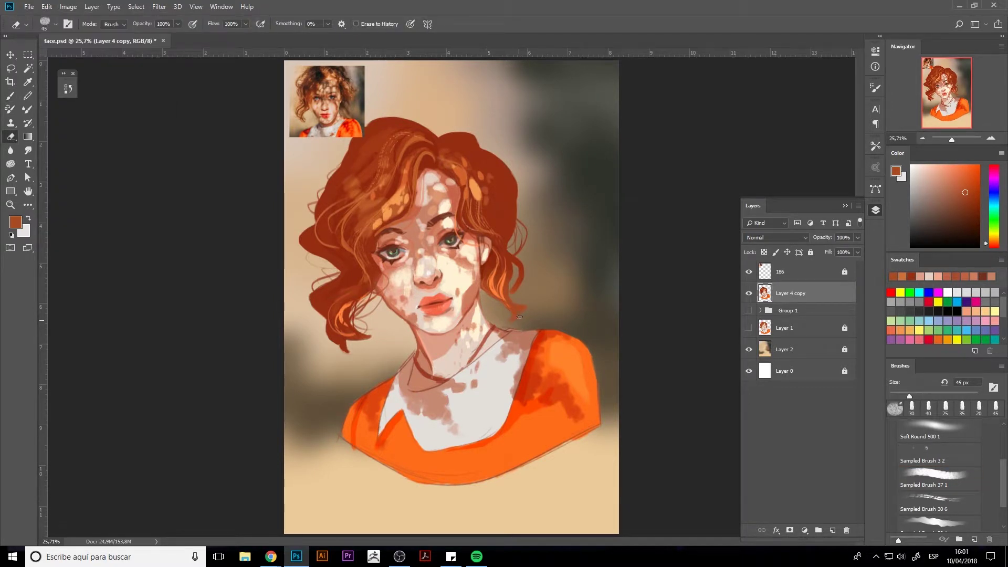
{"action": "key", "text": "b"}
{"action": "left_click", "coordinate": [538, 370], "text": "alt"}
{"action": "left_click_drag", "start_coordinate": [528, 386], "coordinate": [525, 414]}
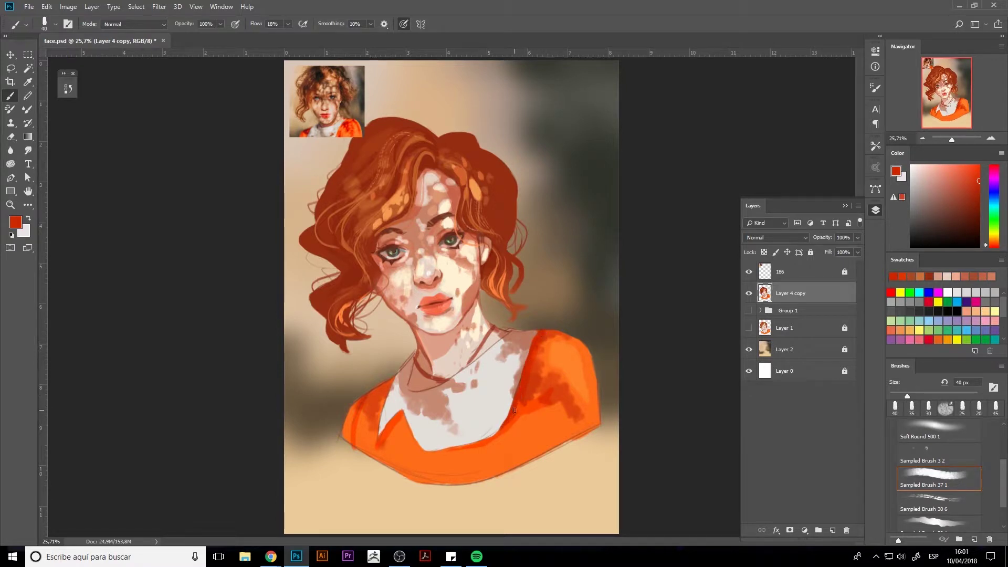
{"action": "left_click", "coordinate": [530, 449], "text": "alt"}
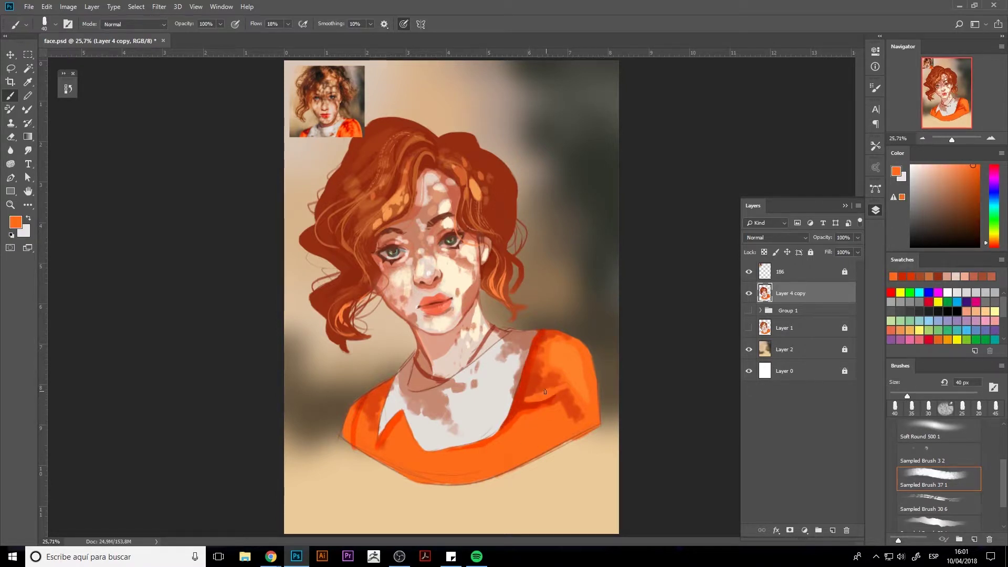
{"action": "mouse_move", "coordinate": [545, 392]}
{"action": "left_mouse_down"}
{"action": "mouse_move", "coordinate": [559, 385]}
{"action": "mouse_move", "coordinate": [577, 399]}
{"action": "left_mouse_up"}
{"action": "key", "text": "bracketright"}
{"action": "key", "text": "bracketright"}
{"action": "key", "text": "bracketright"}
{"action": "mouse_move", "coordinate": [446, 462]}
{"action": "left_mouse_down"}
{"action": "mouse_move", "coordinate": [497, 458]}
{"action": "mouse_move", "coordinate": [567, 414]}
{"action": "left_mouse_up"}
{"action": "left_click_drag", "start_coordinate": [515, 465], "coordinate": [459, 472]}
Darken and thicken the brown line on the neck's left side with a smaller brush.
{"action": "left_click", "coordinate": [420, 377], "text": "alt"}
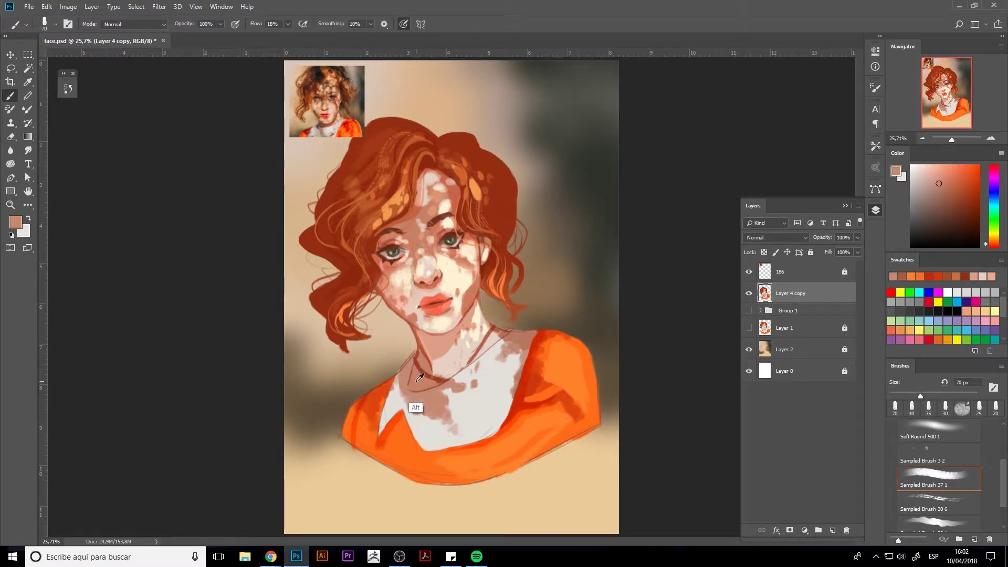
{"action": "key", "text": "bracketleft"}
{"action": "key", "text": "bracketleft"}
{"action": "key", "text": "bracketleft"}
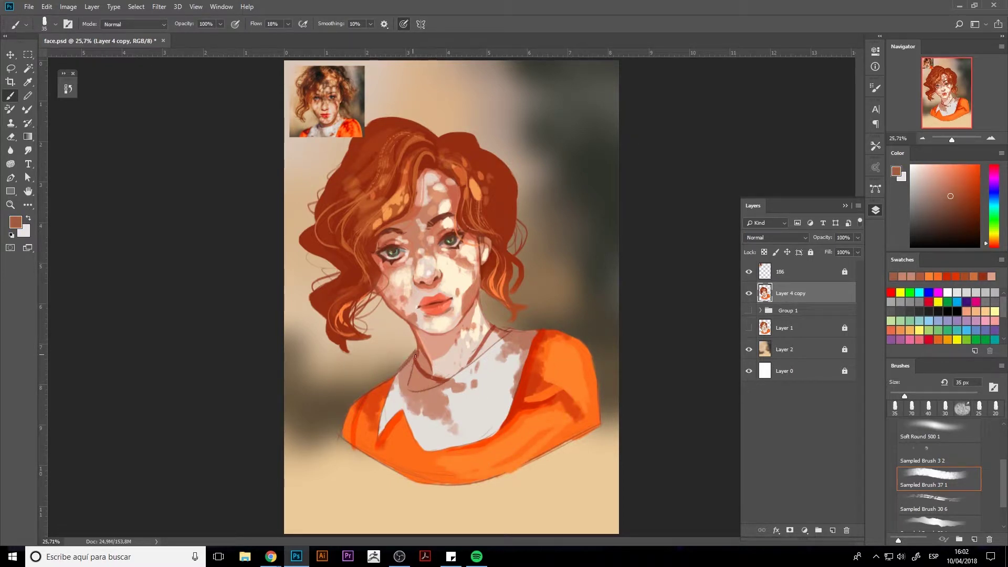
{"action": "key", "text": "e"}
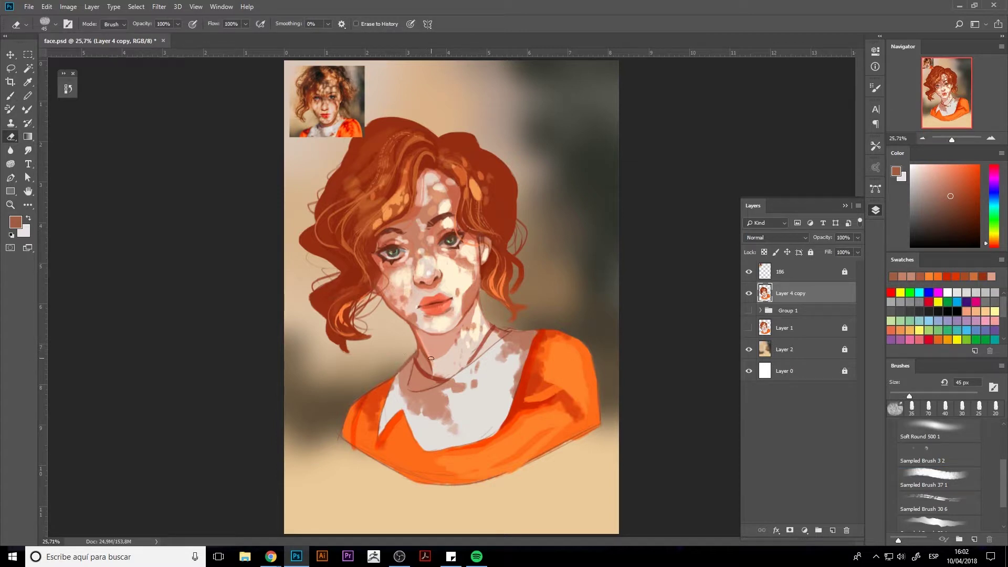
{"action": "key", "text": "b"}
{"action": "left_click", "coordinate": [423, 356], "text": "alt"}
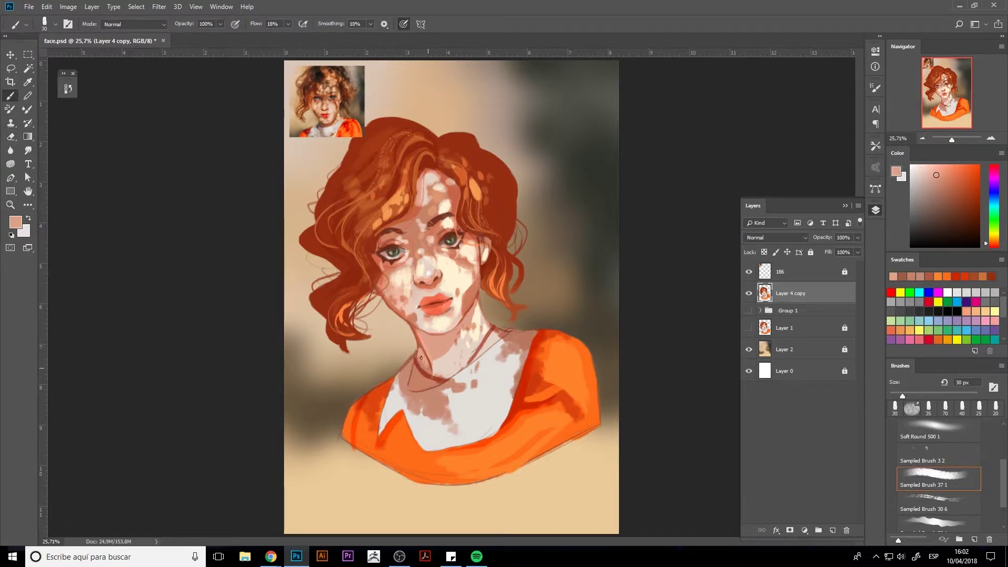
{"action": "key", "text": "e"}
{"action": "key", "text": "b"}
{"action": "left_click", "coordinate": [413, 375], "text": "alt"}
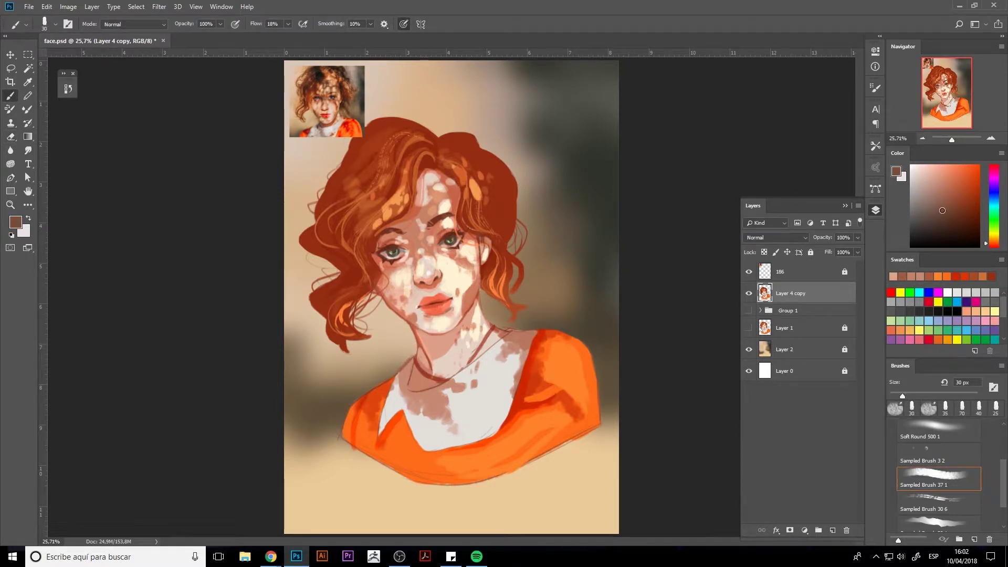
{"action": "left_click", "coordinate": [419, 409], "text": "alt"}
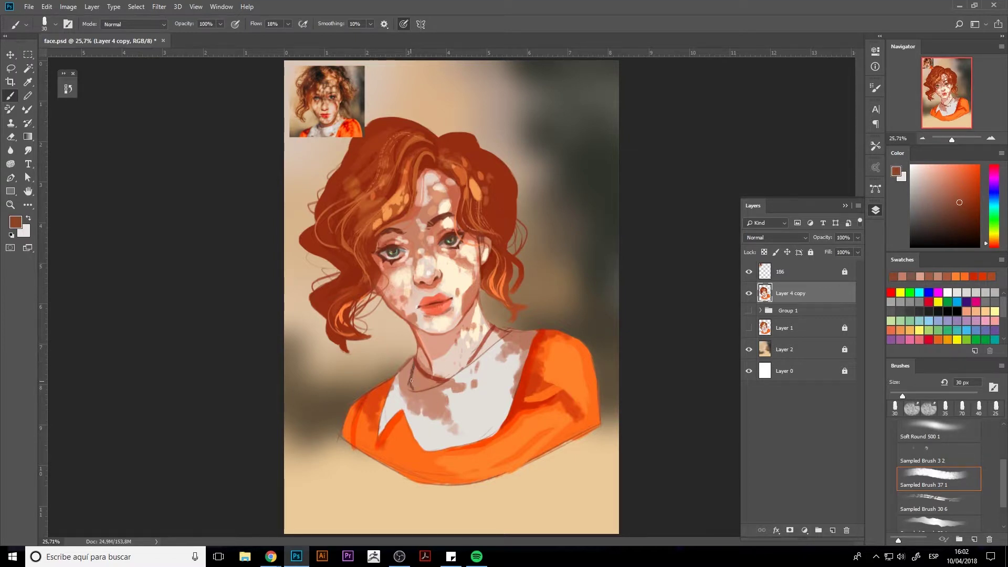
{"action": "left_click_drag", "start_coordinate": [411, 380], "coordinate": [412, 390]}
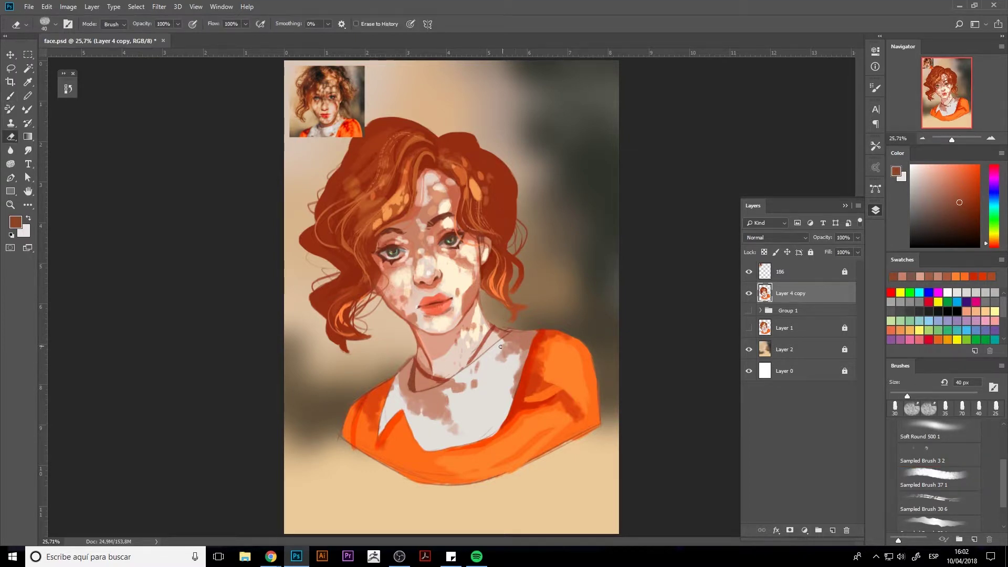
Pick near-white and then orange for the collar embroidery, slightly enlarging the brush.
{"action": "left_click", "coordinate": [387, 413], "text": "alt"}
{"action": "key", "text": "bracketright"}
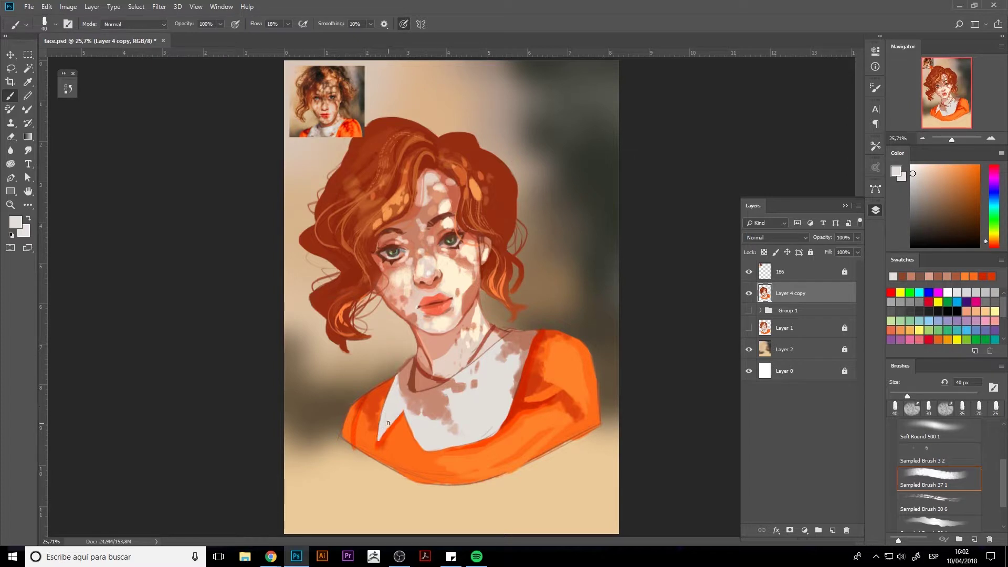
{"action": "left_click", "coordinate": [533, 450], "text": "alt"}
Add small orange marks on the white collar and green stems under both collar flowers.
{"action": "key", "text": "bracketleft"}
{"action": "key", "text": "bracketleft"}
{"action": "left_click_drag", "start_coordinate": [483, 410], "coordinate": [484, 398]}
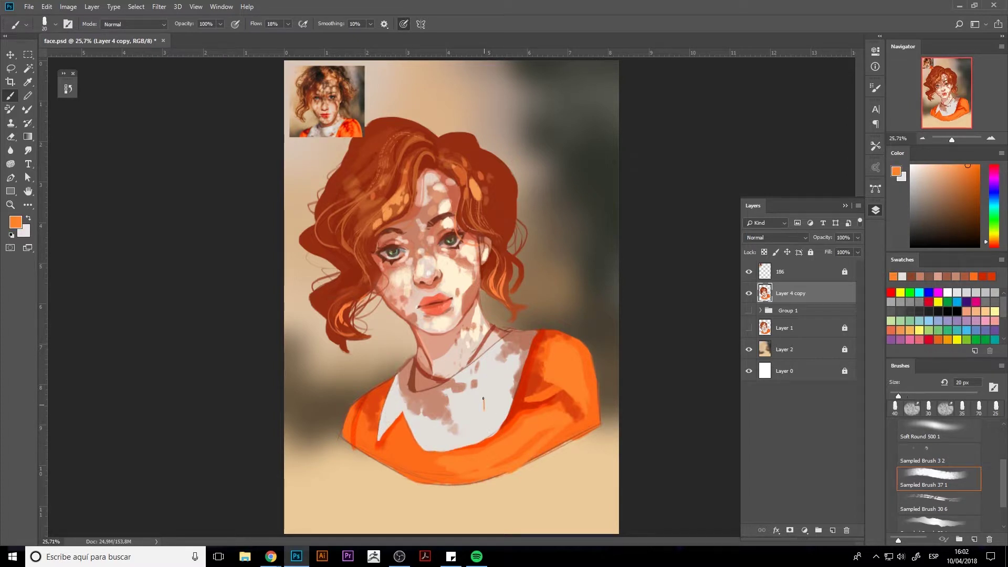
{"action": "left_click_drag", "start_coordinate": [390, 409], "coordinate": [389, 403]}
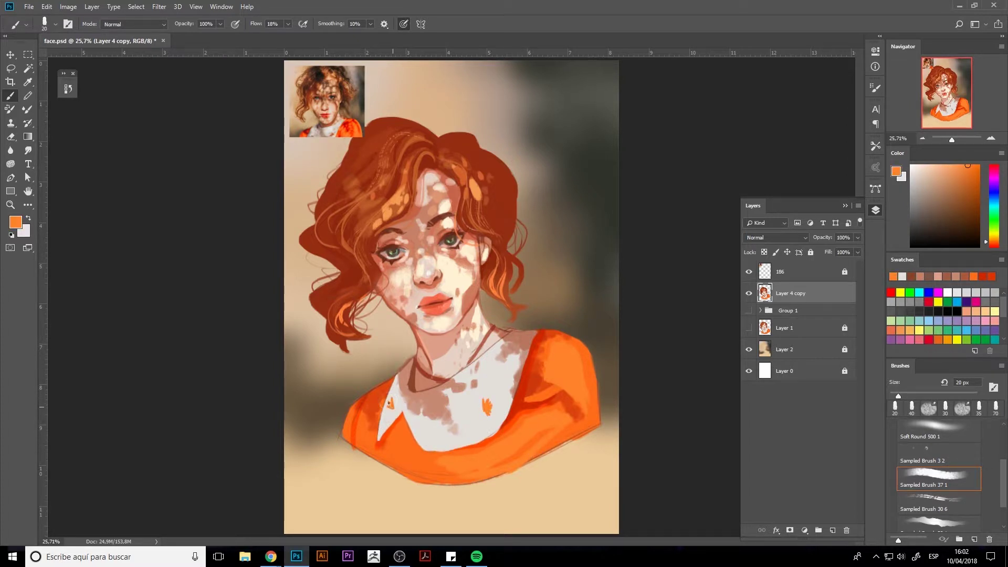
{"action": "left_click", "coordinate": [992, 225]}
{"action": "left_click", "coordinate": [933, 207]}
{"action": "left_click_drag", "start_coordinate": [484, 411], "coordinate": [471, 429]}
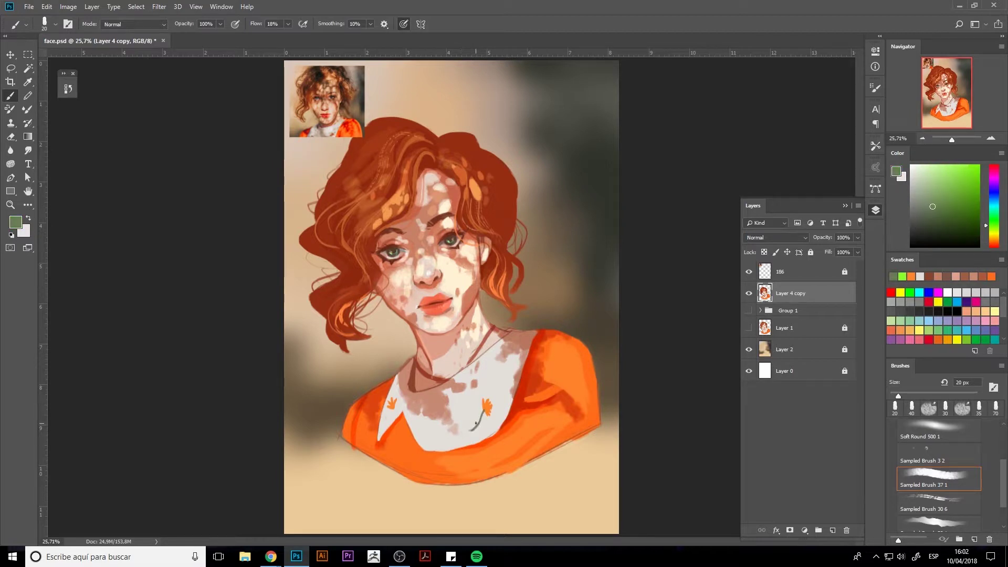
{"action": "left_click_drag", "start_coordinate": [397, 409], "coordinate": [389, 417]}
Paint red fold strokes on the right shoulder at 35 px and blend them with orange at 60 px.
{"action": "right_click", "coordinate": [415, 420], "text": "alt+shift"}
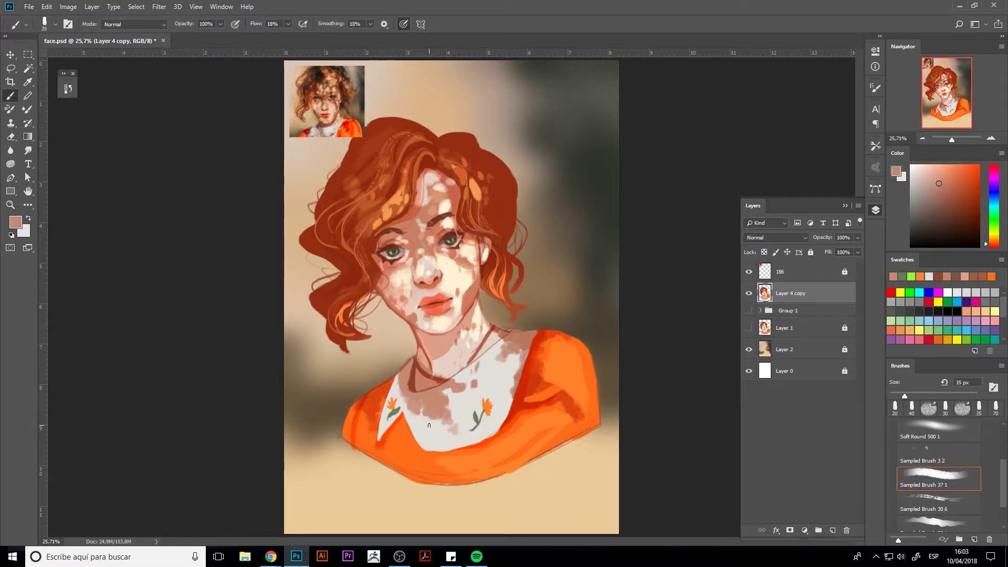
{"action": "key", "text": "bracketright"}
{"action": "key", "text": "bracketright"}
{"action": "key", "text": "bracketright"}
{"action": "left_click_drag", "start_coordinate": [512, 416], "coordinate": [494, 441]}
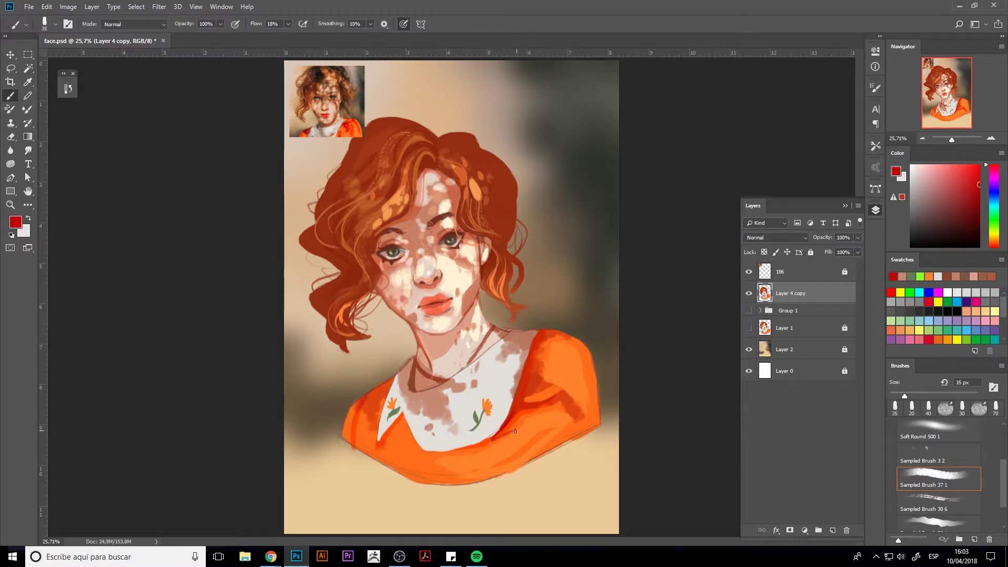
{"action": "mouse_move", "coordinate": [549, 423]}
{"action": "left_mouse_down"}
{"action": "mouse_move", "coordinate": [475, 447]}
{"action": "mouse_move", "coordinate": [528, 458]}
{"action": "left_mouse_up"}
{"action": "left_click", "coordinate": [536, 447], "text": "alt"}
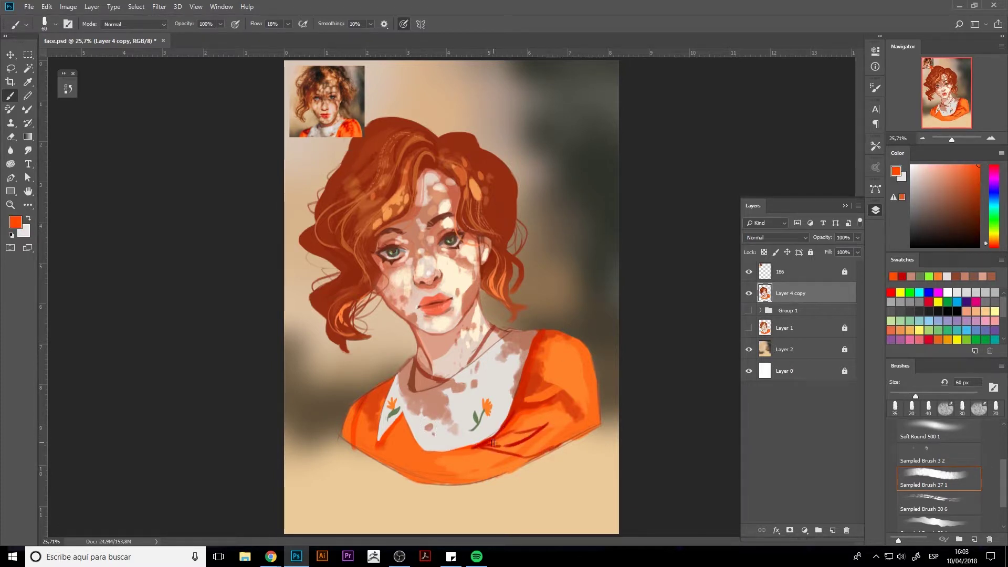
{"action": "key", "text": "bracketright"}
{"action": "key", "text": "bracketright"}
{"action": "key", "text": "bracketright"}
{"action": "mouse_move", "coordinate": [493, 447]}
{"action": "left_mouse_down"}
{"action": "mouse_move", "coordinate": [517, 461]}
{"action": "mouse_move", "coordinate": [433, 458]}
{"action": "left_mouse_up"}
{"action": "left_click", "coordinate": [363, 407], "text": "alt"}
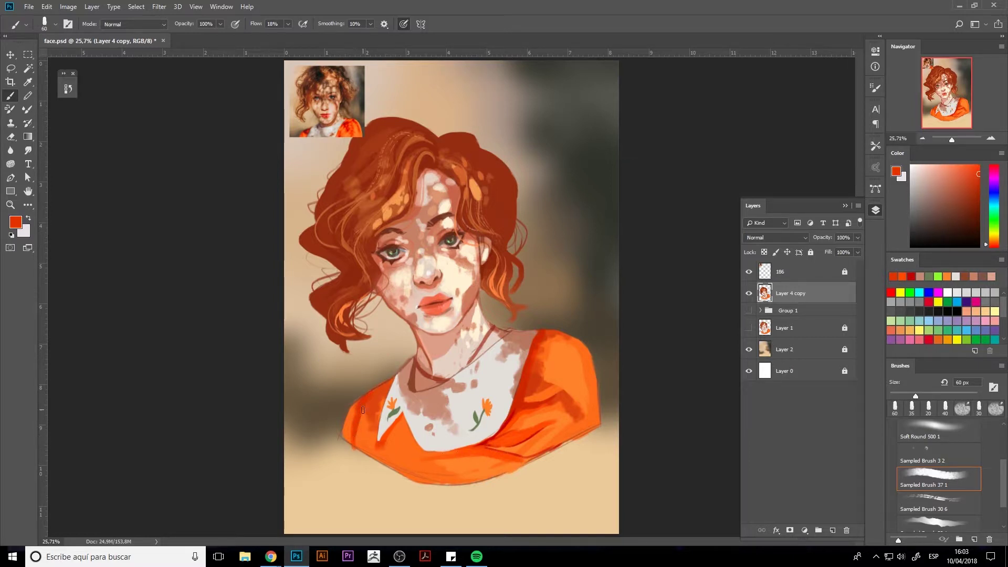
{"action": "key", "text": "e"}
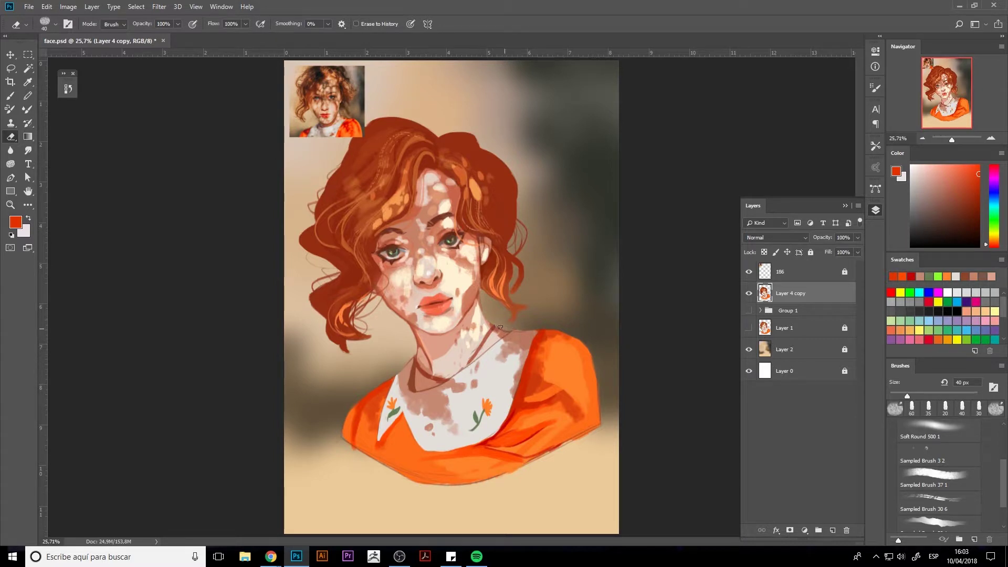
Draw a dark red-brown line along the neck.
{"action": "key", "text": "b"}
{"action": "left_click", "coordinate": [475, 318], "text": "alt"}
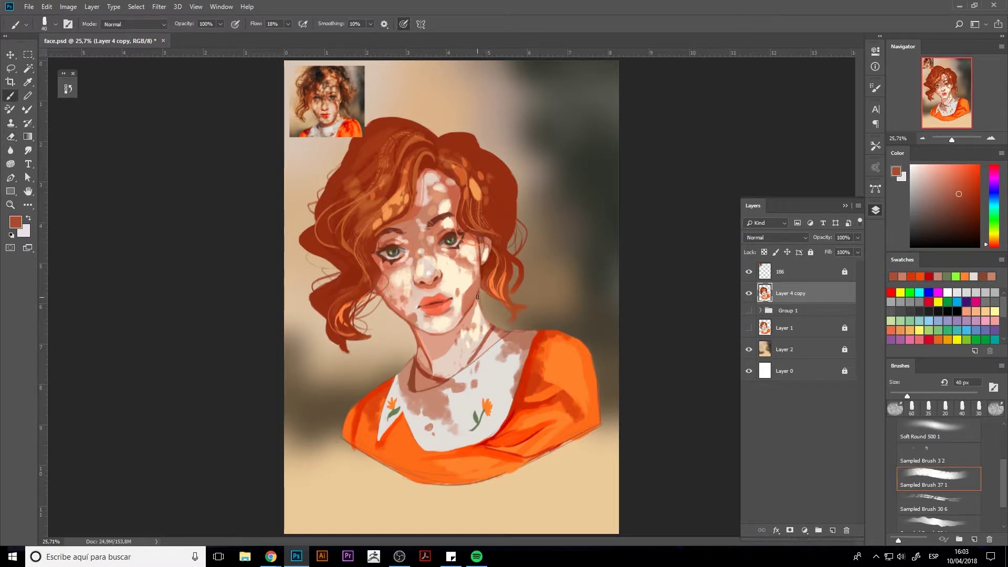
{"action": "left_click", "coordinate": [472, 300], "text": "alt"}
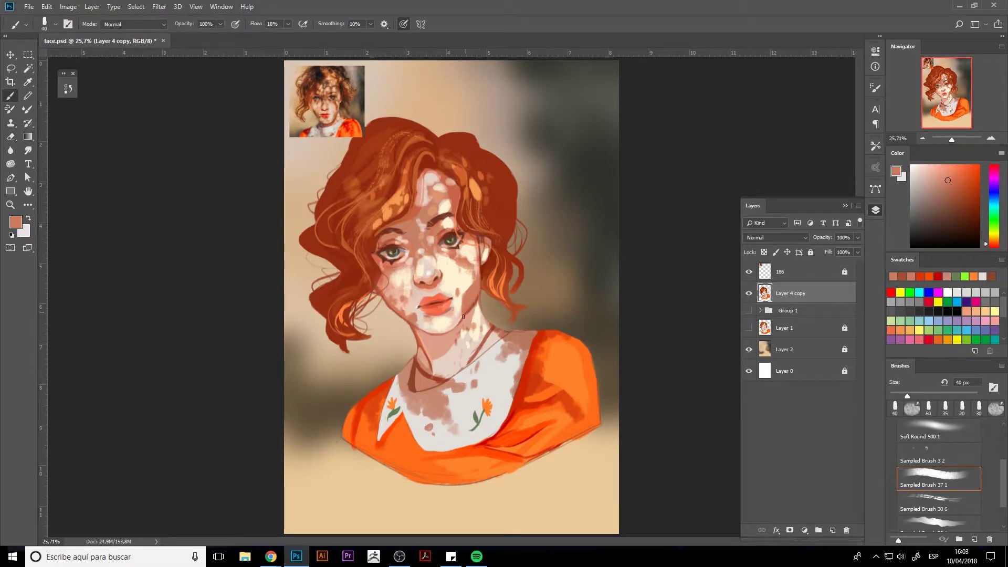
{"action": "left_click", "coordinate": [481, 277], "text": "alt"}
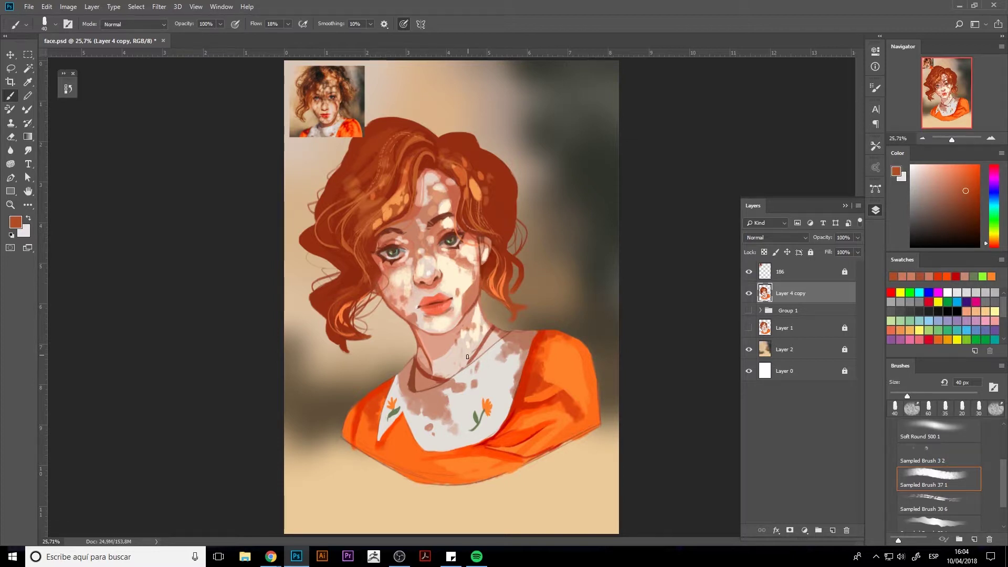
{"action": "left_click", "coordinate": [431, 369], "text": "alt"}
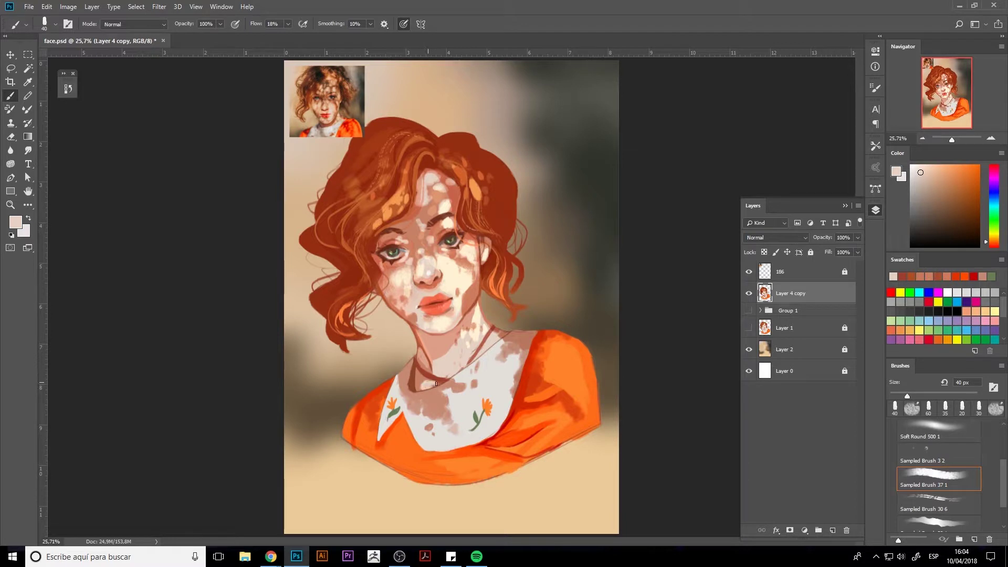
{"action": "left_click", "coordinate": [428, 380], "text": "alt"}
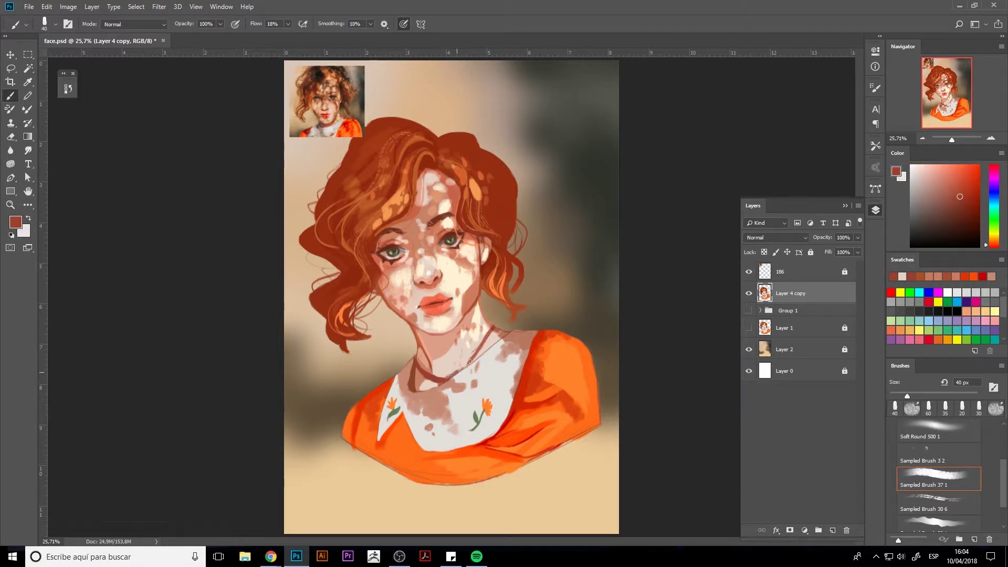
{"action": "left_click_drag", "start_coordinate": [492, 329], "coordinate": [466, 367]}
Paint the reddish-brown necklace cord around the neck with a 20–30 px brush.
{"action": "left_click", "coordinate": [455, 370], "text": "alt"}
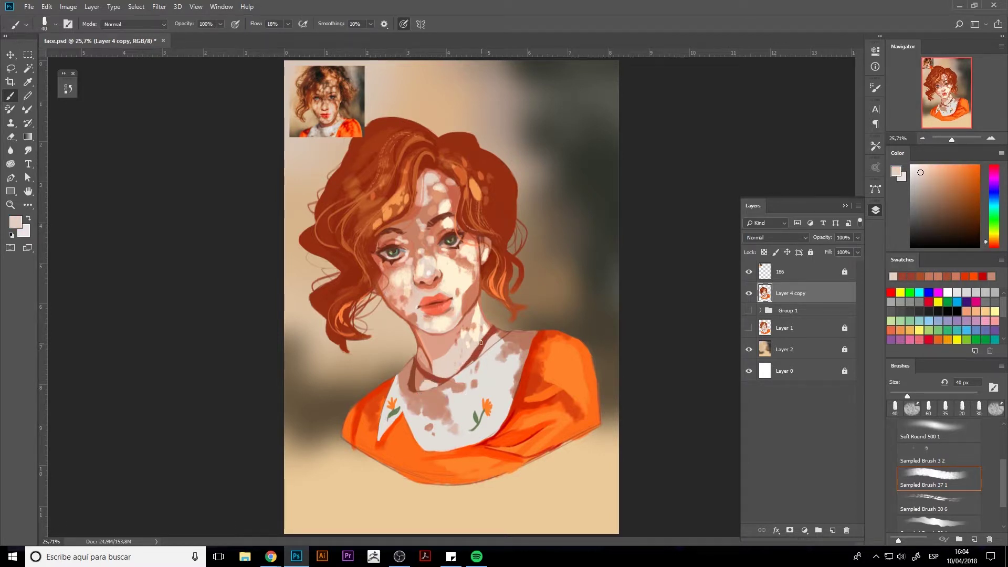
{"action": "left_click", "coordinate": [492, 328], "text": "alt"}
{"action": "key", "text": "bracketleft"}
{"action": "key", "text": "bracketleft"}
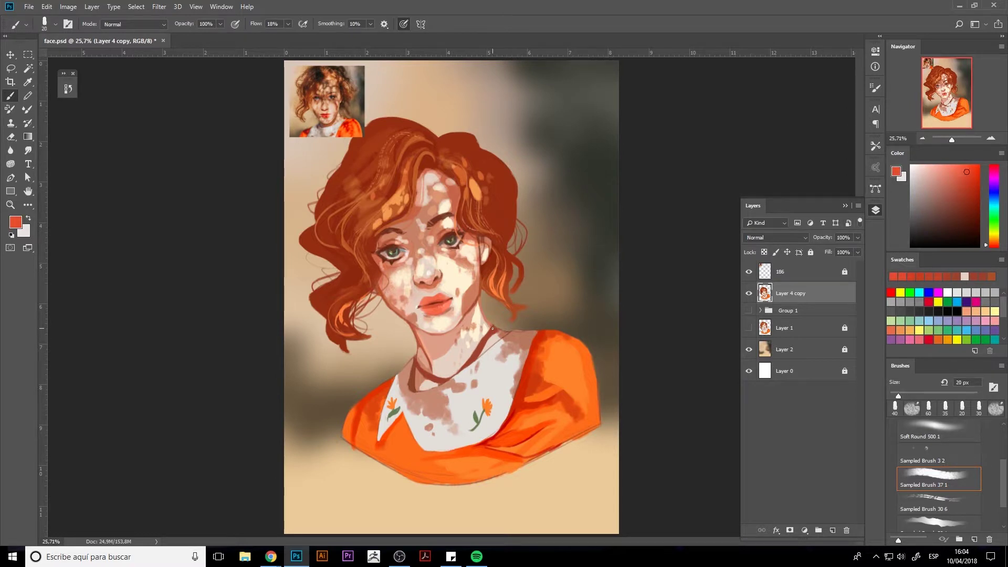
{"action": "left_click_drag", "start_coordinate": [492, 329], "coordinate": [491, 328]}
{"action": "left_click", "coordinate": [482, 344], "text": "alt"}
{"action": "left_click", "coordinate": [490, 336], "text": "alt"}
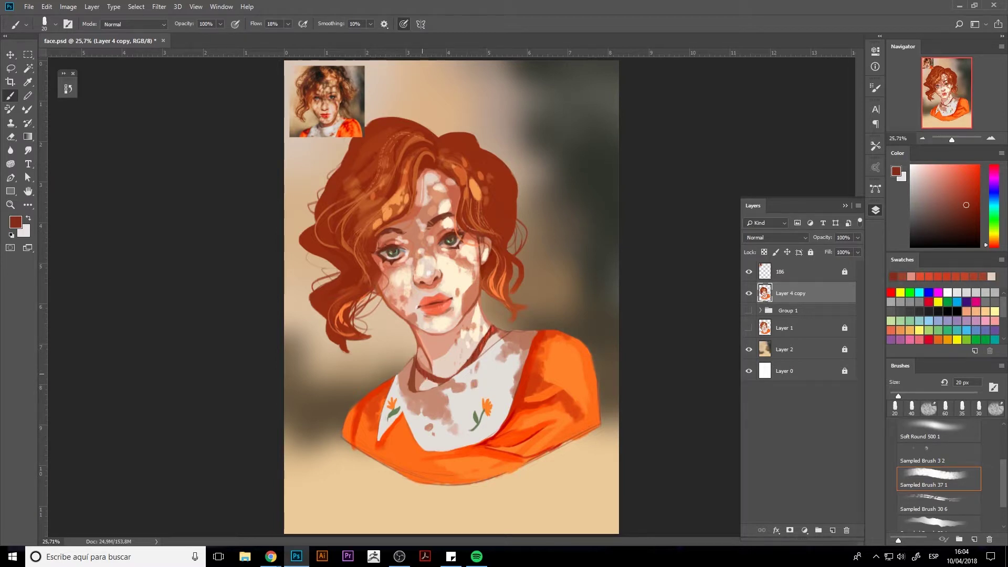
{"action": "left_click", "coordinate": [440, 382], "text": "alt"}
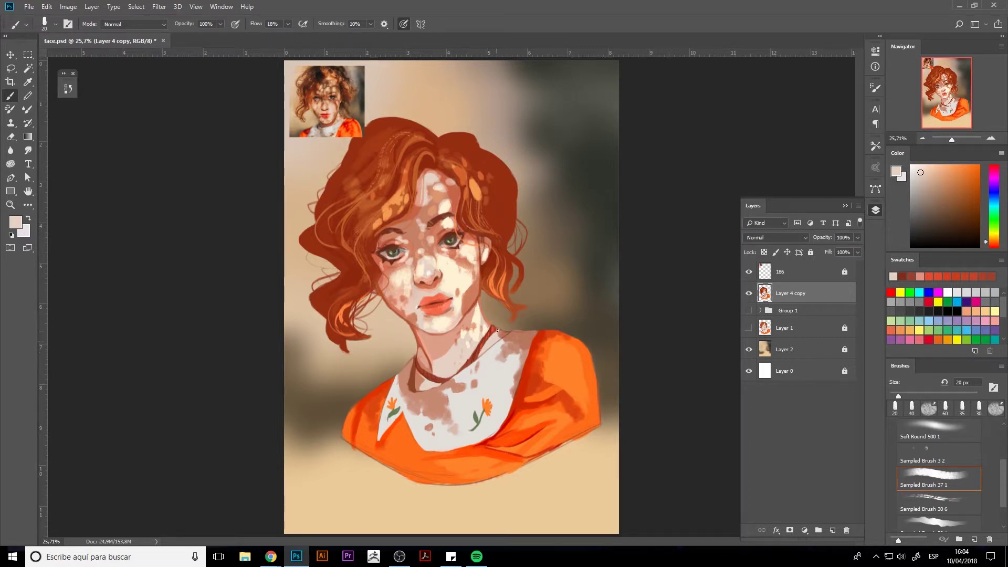
{"action": "left_click", "coordinate": [485, 345], "text": "alt"}
{"action": "key", "text": "bracketright"}
{"action": "left_click", "coordinate": [498, 328], "text": "alt"}
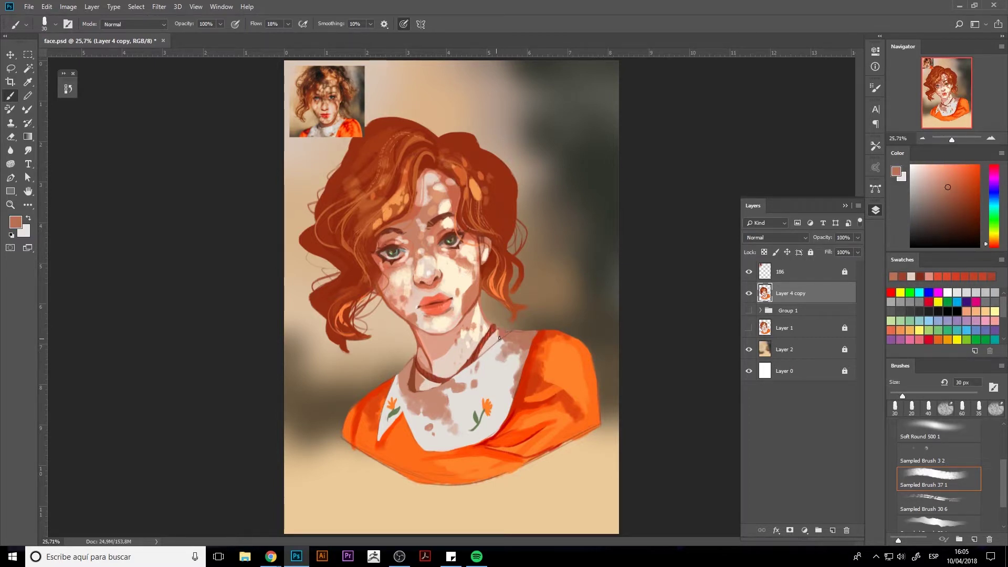
{"action": "left_click", "coordinate": [503, 330], "text": "alt"}
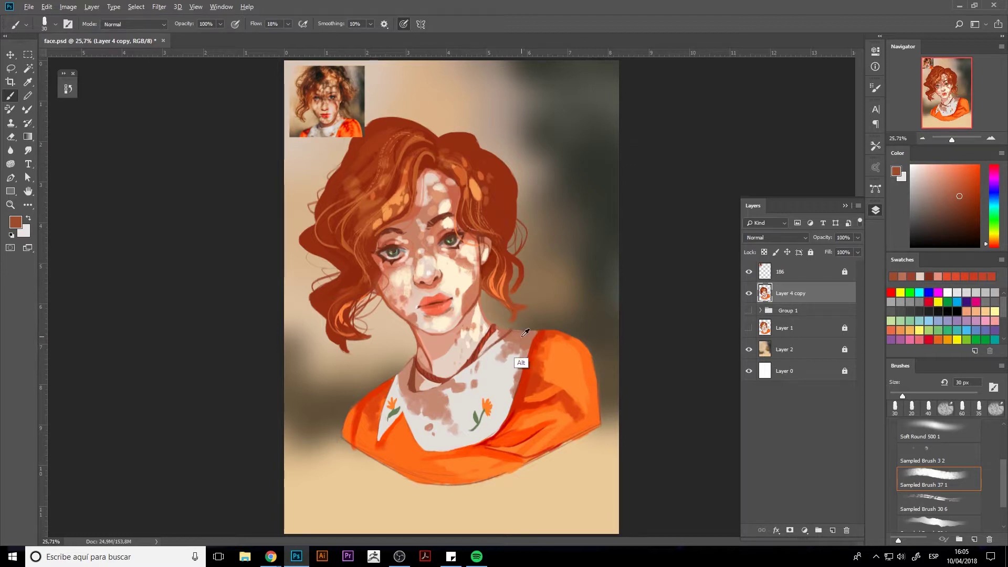
{"action": "left_click", "coordinate": [505, 330], "text": "alt"}
Erase stray marks and dab a light grey-white highlight on the neck.
{"action": "key", "text": "e"}
{"action": "right_click", "coordinate": [508, 329]}
{"action": "key", "text": "Escape"}
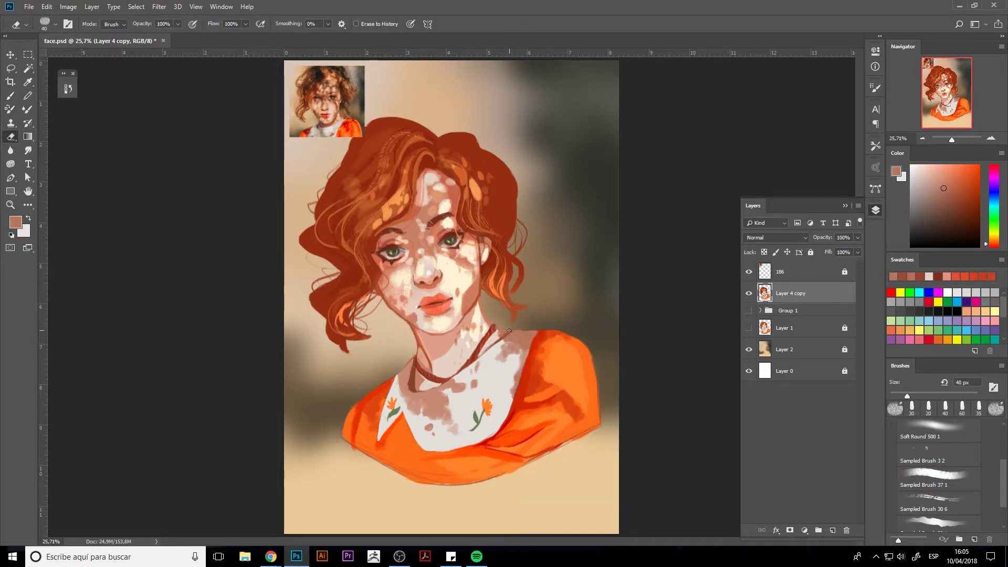
{"action": "key", "text": "b"}
{"action": "left_click", "coordinate": [515, 374], "text": "alt"}
{"action": "left_click_drag", "start_coordinate": [524, 338], "coordinate": [513, 336]}
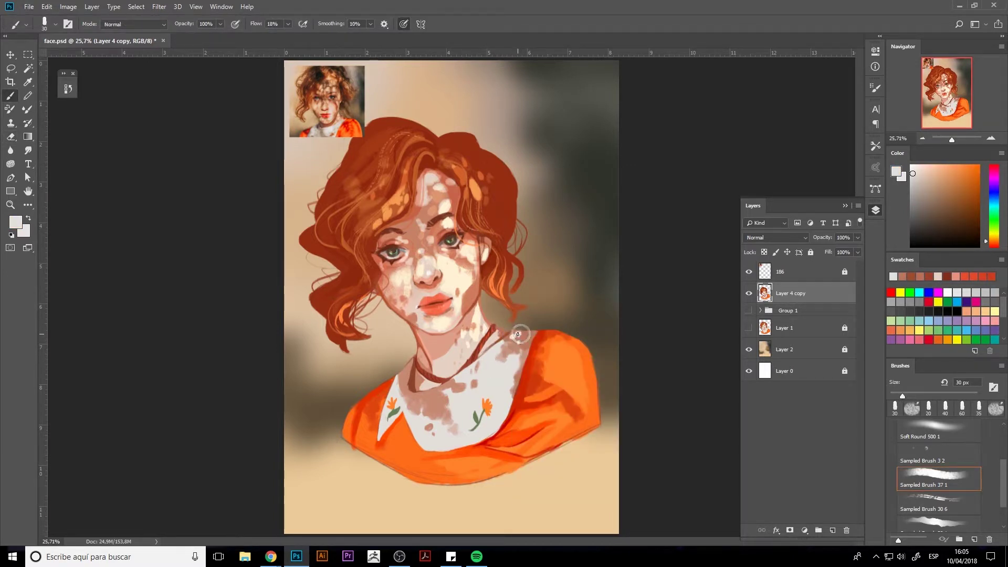
Sample the neck's pink skin tone, then shift the colour to a pale yellow.
{"action": "left_click", "coordinate": [437, 364], "text": "alt"}
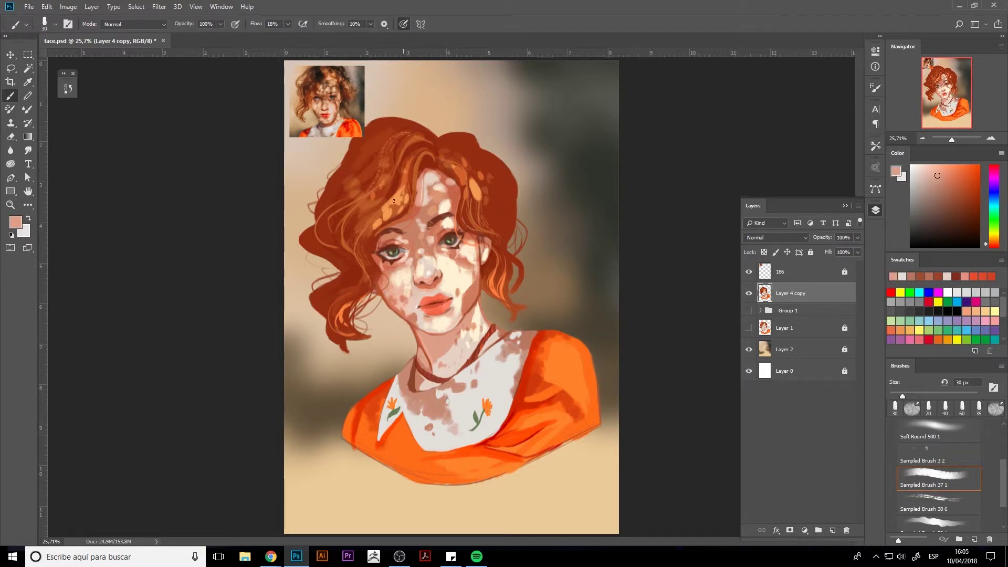
{"action": "left_click_drag", "start_coordinate": [992, 243], "coordinate": [992, 238]}
{"action": "left_click", "coordinate": [933, 164]}
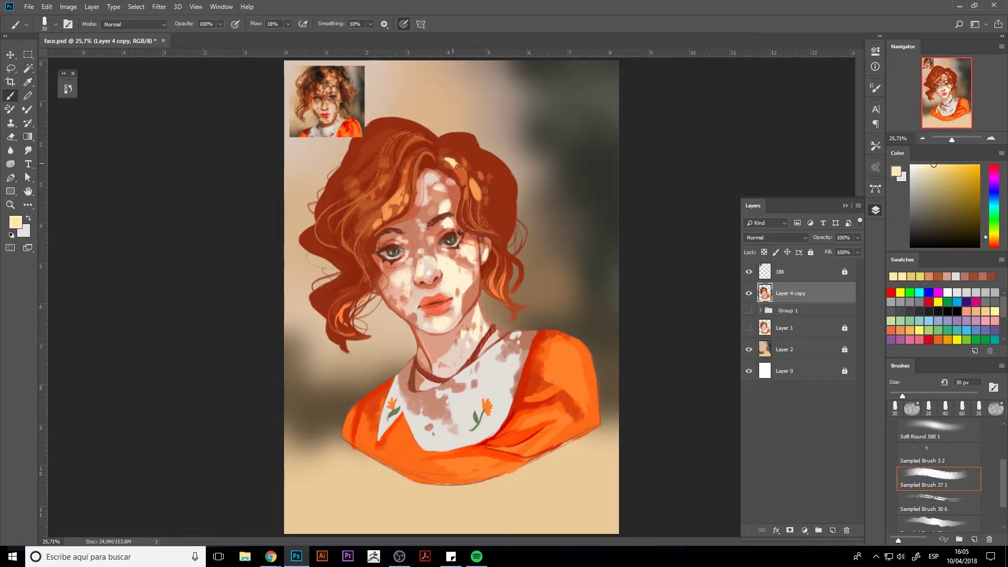
Paint pale yellow highlight strands on top of the hair with a 15–25 px brush.
{"action": "left_click", "coordinate": [429, 149]}
{"action": "key", "text": "bracketleft"}
{"action": "key", "text": "bracketleft"}
{"action": "key", "text": "bracketleft"}
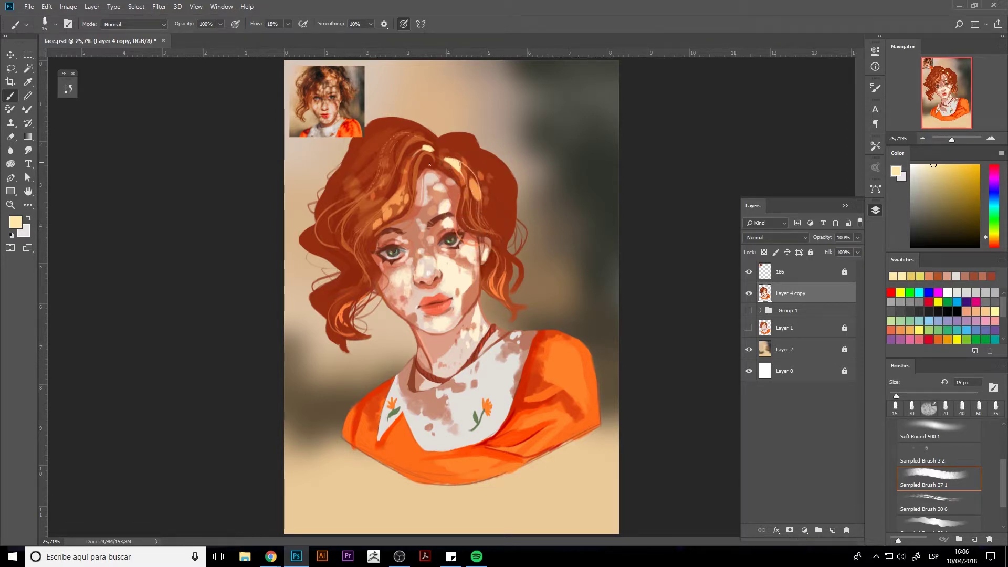
{"action": "left_click_drag", "start_coordinate": [424, 149], "coordinate": [391, 157]}
{"action": "key", "text": "bracketright"}
{"action": "key", "text": "bracketright"}
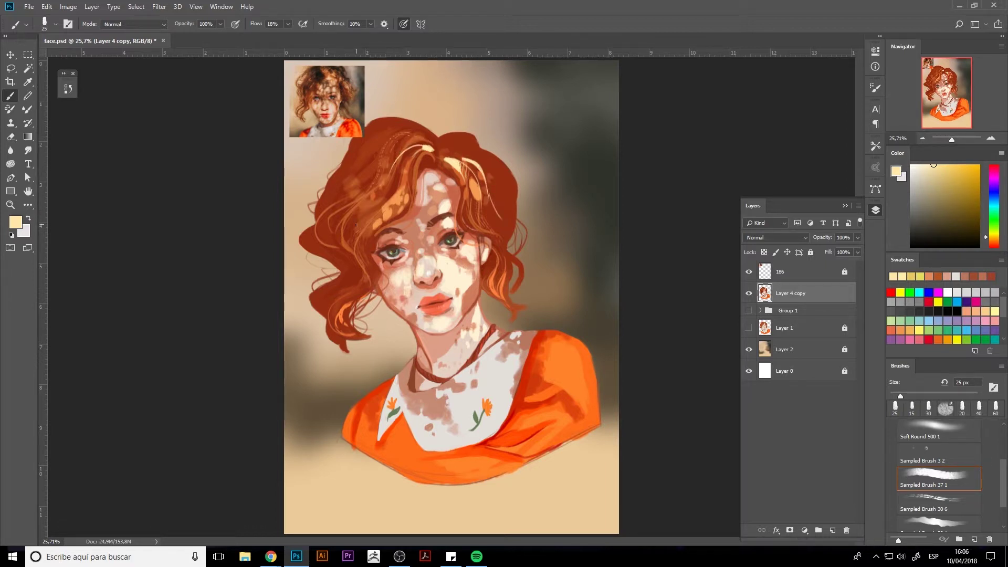
{"action": "mouse_move", "coordinate": [355, 224]}
{"action": "left_mouse_down"}
{"action": "mouse_move", "coordinate": [369, 207]}
{"action": "mouse_move", "coordinate": [355, 213]}
{"action": "mouse_move", "coordinate": [370, 209]}
{"action": "left_mouse_up"}
Rework nearby hair with reddish-brown strokes, sampling darker red-brown, and set the brush to 60 px.
{"action": "left_click", "coordinate": [374, 243], "text": "alt"}
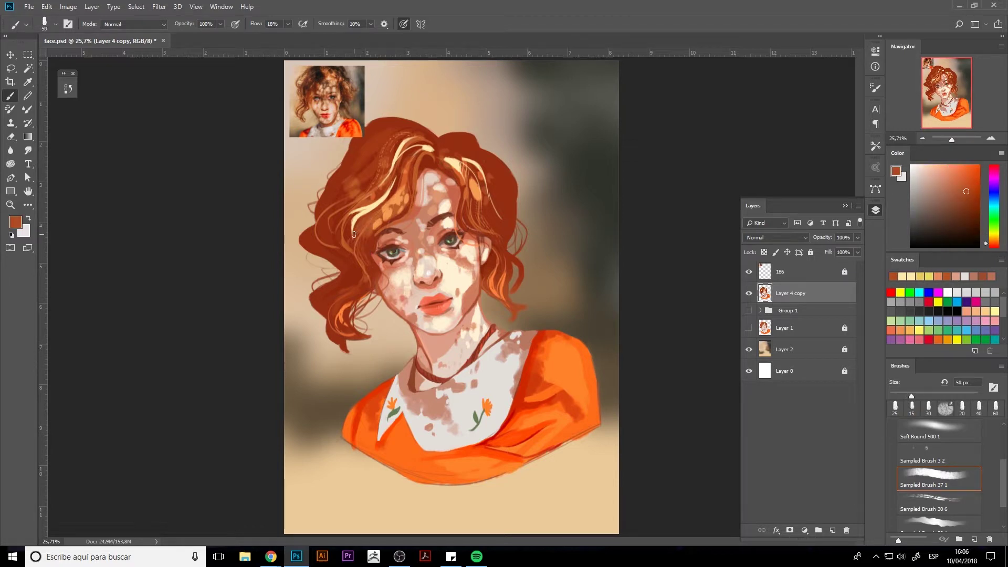
{"action": "mouse_move", "coordinate": [360, 214]}
{"action": "left_mouse_down"}
{"action": "mouse_move", "coordinate": [351, 229]}
{"action": "mouse_move", "coordinate": [358, 220]}
{"action": "left_mouse_up"}
{"action": "key", "text": "bracketright"}
{"action": "key", "text": "bracketright"}
{"action": "key", "text": "bracketright"}
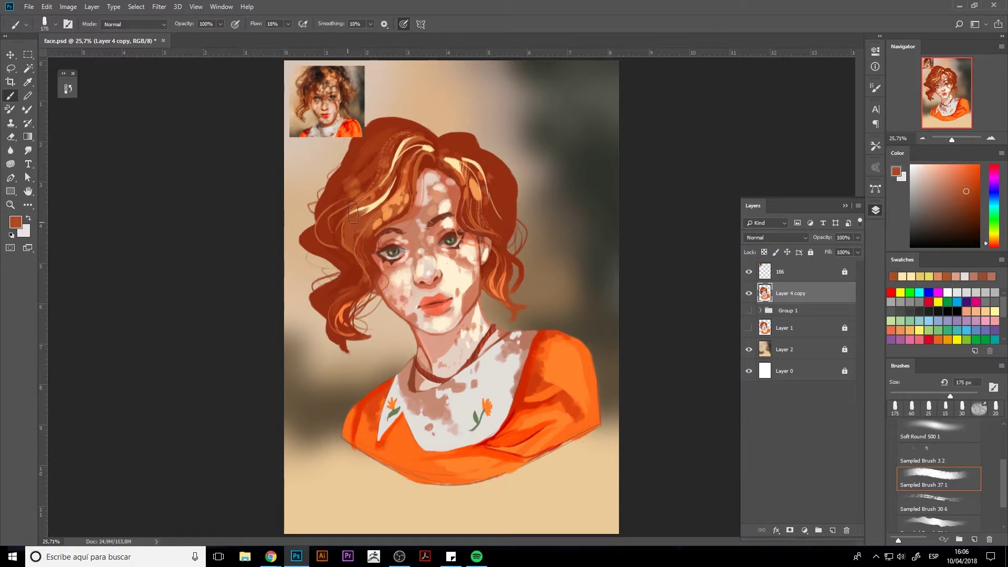
{"action": "left_click", "coordinate": [496, 186], "text": "alt"}
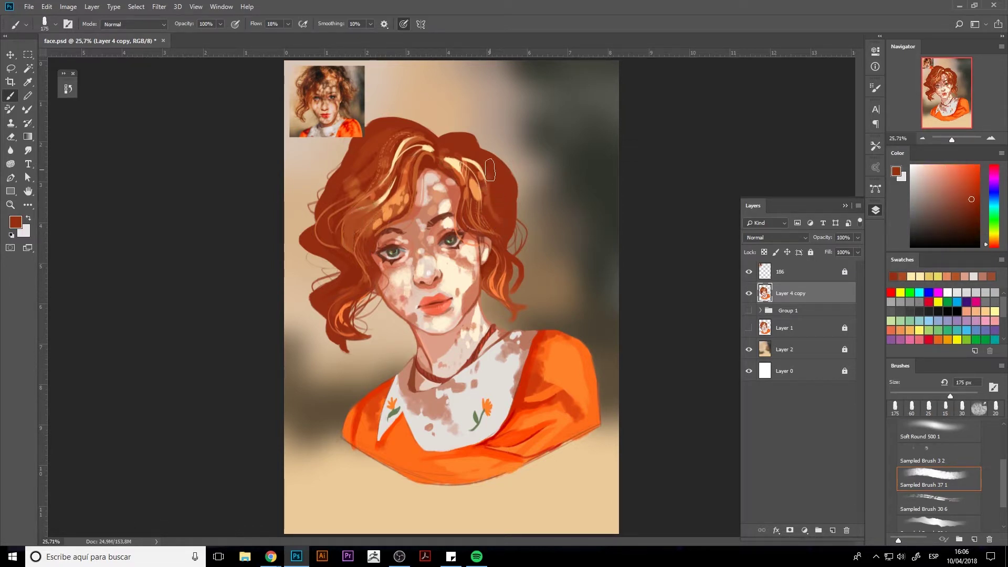
{"action": "key", "text": "bracketleft"}
{"action": "left_click", "coordinate": [469, 289], "text": "alt"}
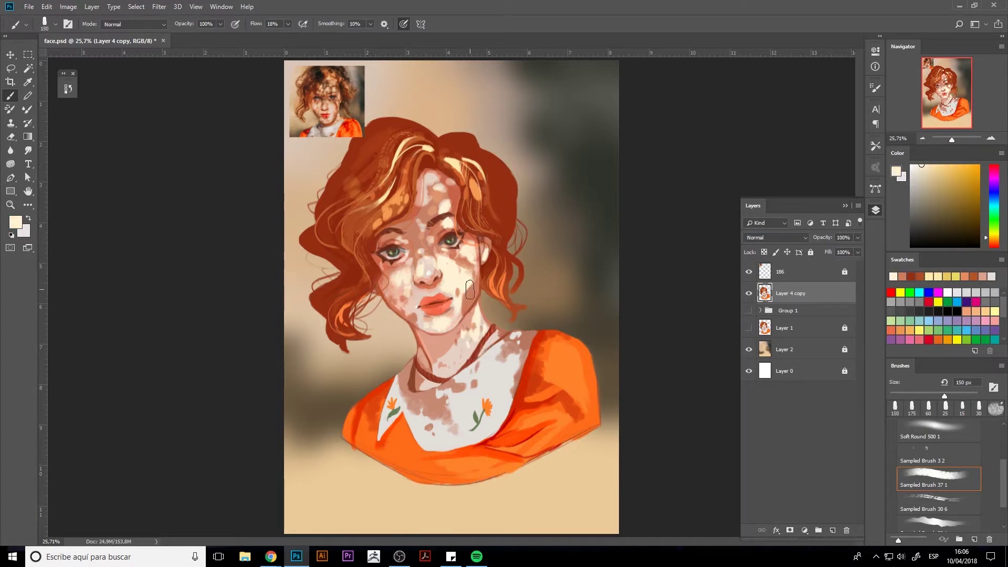
{"action": "key", "text": "bracketleft"}
{"action": "key", "text": "bracketleft"}
{"action": "key", "text": "bracketleft"}
Sample salmon tones from the lips and face at 25 px, then fit the portrait in the window.
{"action": "scroll", "coordinate": [436, 333], "scroll_direction": "up", "scroll_amount": 2, "text": "alt"}
{"action": "left_click", "coordinate": [446, 322], "text": "alt"}
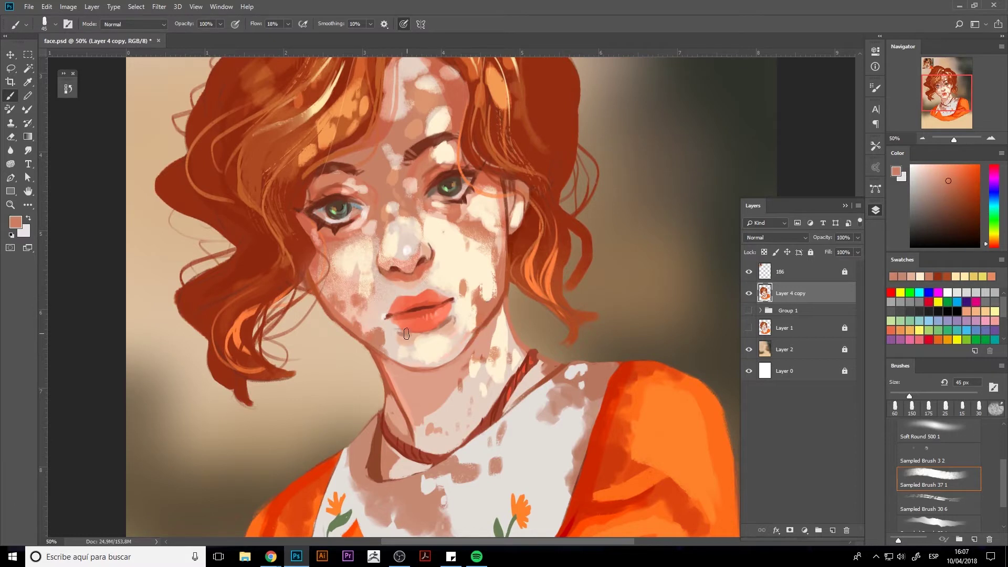
{"action": "key", "text": "bracketleft"}
{"action": "key", "text": "bracketleft"}
{"action": "key", "text": "bracketleft"}
{"action": "left_click", "coordinate": [403, 324], "text": "alt"}
{"action": "left_click", "coordinate": [392, 326], "text": "alt"}
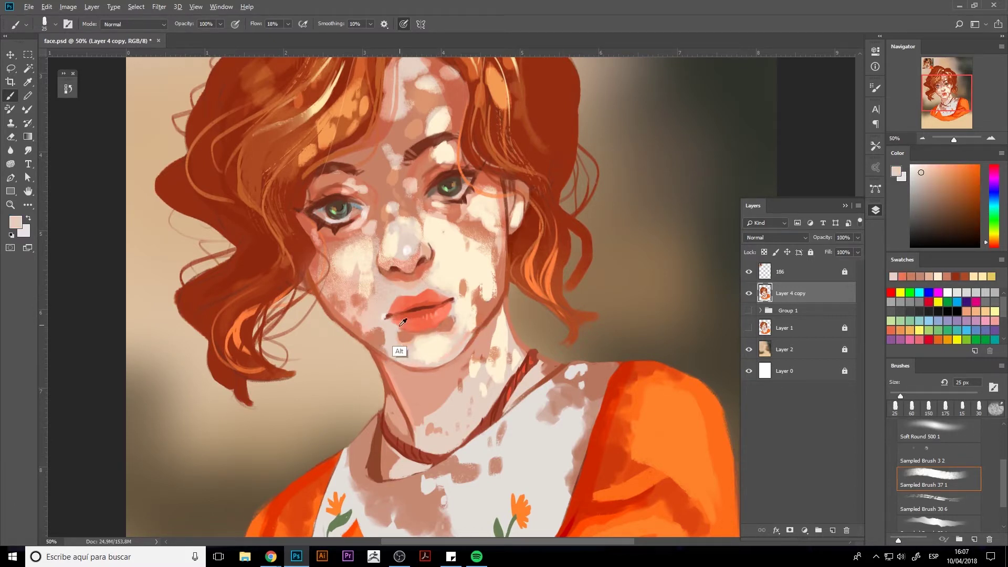
{"action": "left_click", "coordinate": [464, 299], "text": "alt"}
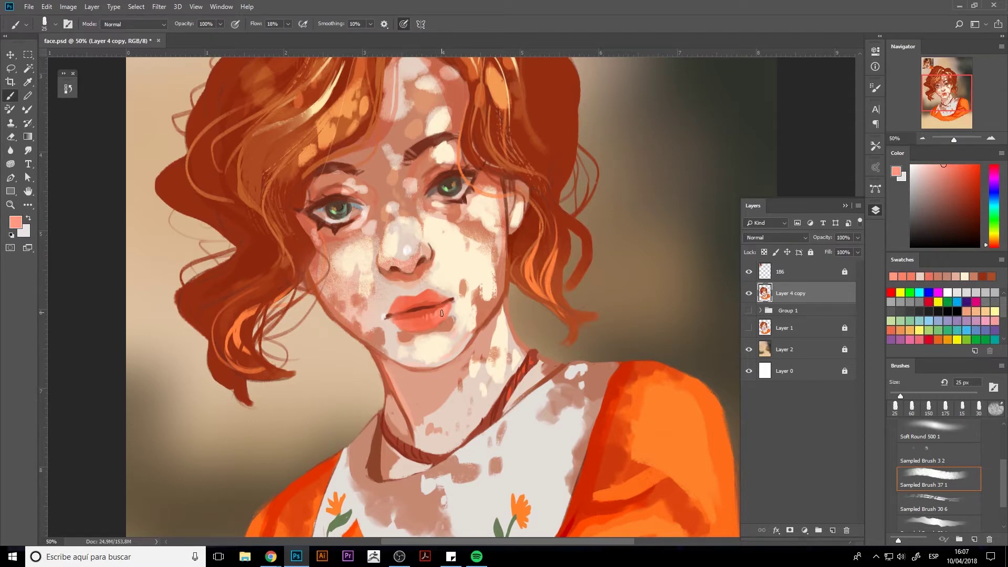
{"action": "key", "text": "ctrl+0"}
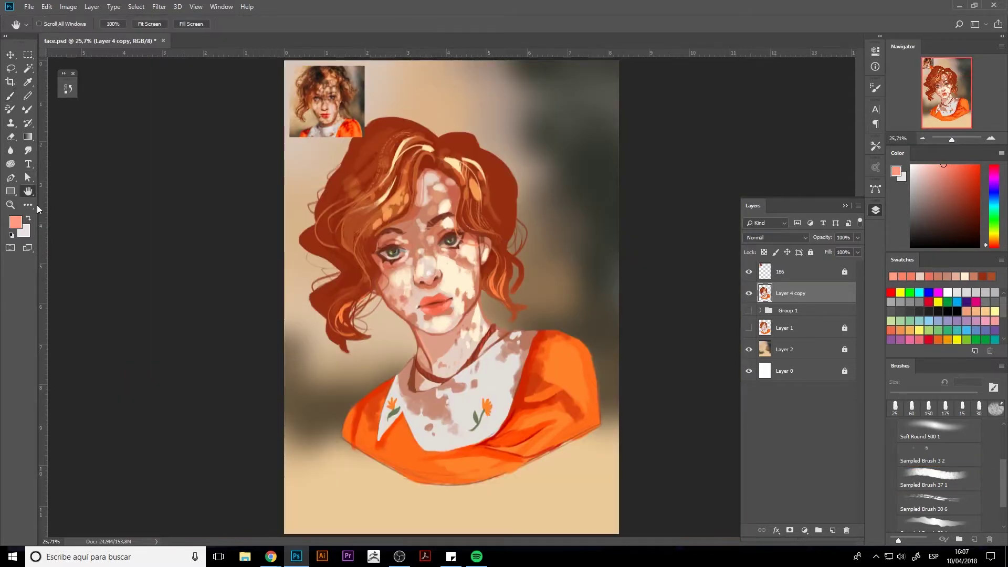
{"action": "key", "text": "b"}
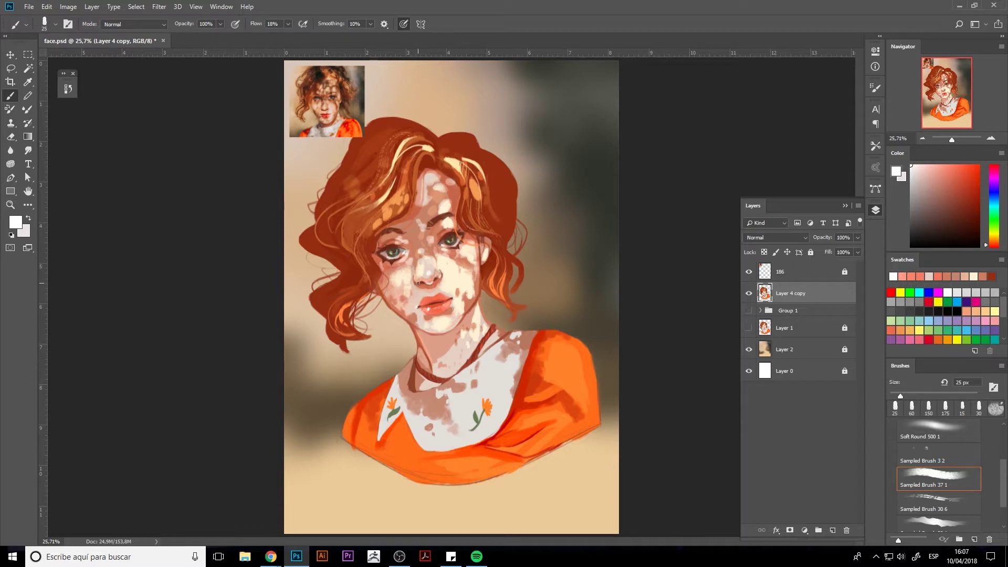
Darken the hair's left, right and top edges with red-brown at 60 px, then hide the reference image.
{"action": "left_click", "coordinate": [380, 239], "text": "alt"}
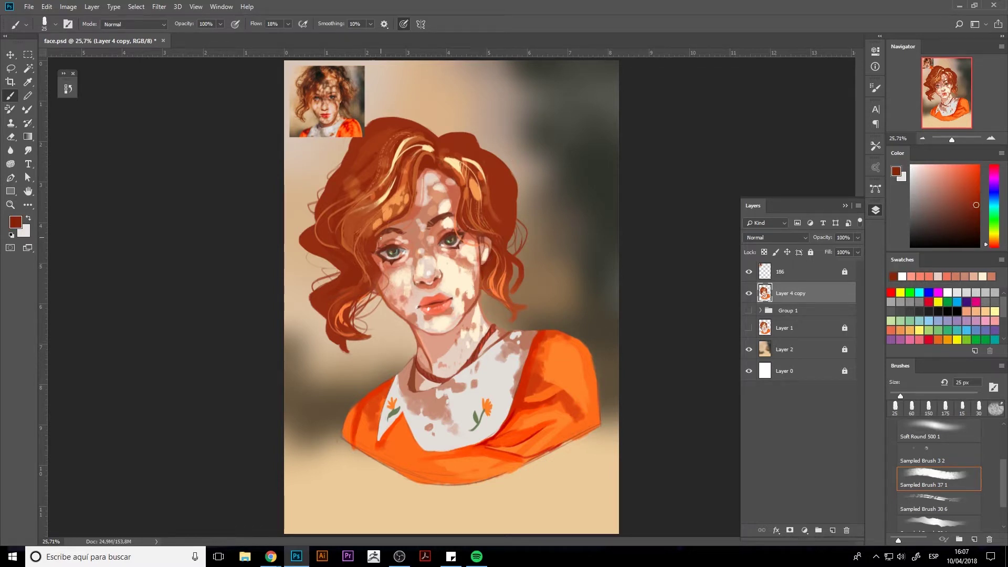
{"action": "key", "text": "bracketright"}
{"action": "key", "text": "bracketright"}
{"action": "left_click", "coordinate": [336, 273], "text": "alt"}
{"action": "key", "text": "bracketright"}
{"action": "key", "text": "bracketright"}
{"action": "left_click_drag", "start_coordinate": [331, 250], "coordinate": [347, 280]}
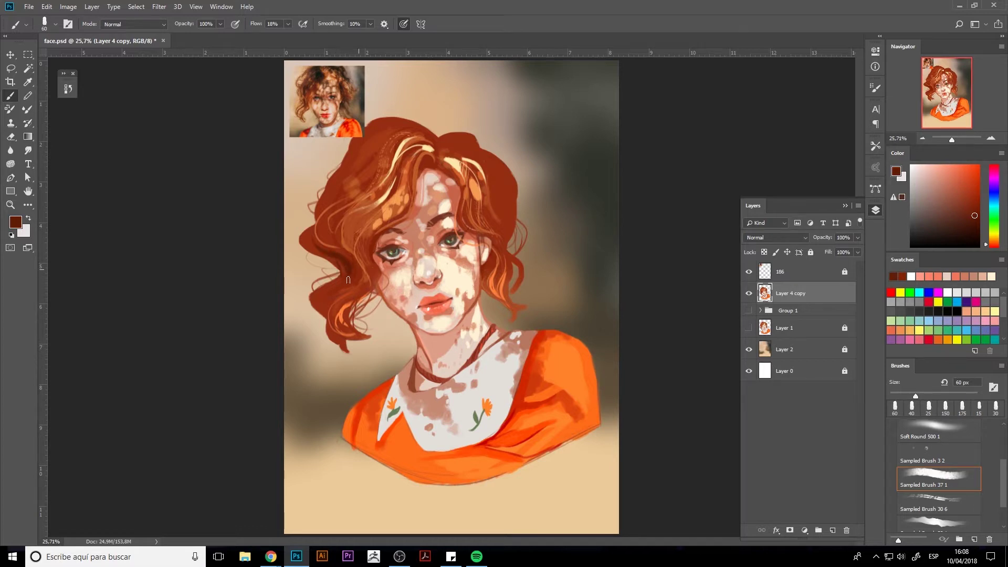
{"action": "left_click_drag", "start_coordinate": [485, 162], "coordinate": [501, 225]}
{"action": "left_click", "coordinate": [481, 266], "text": "alt"}
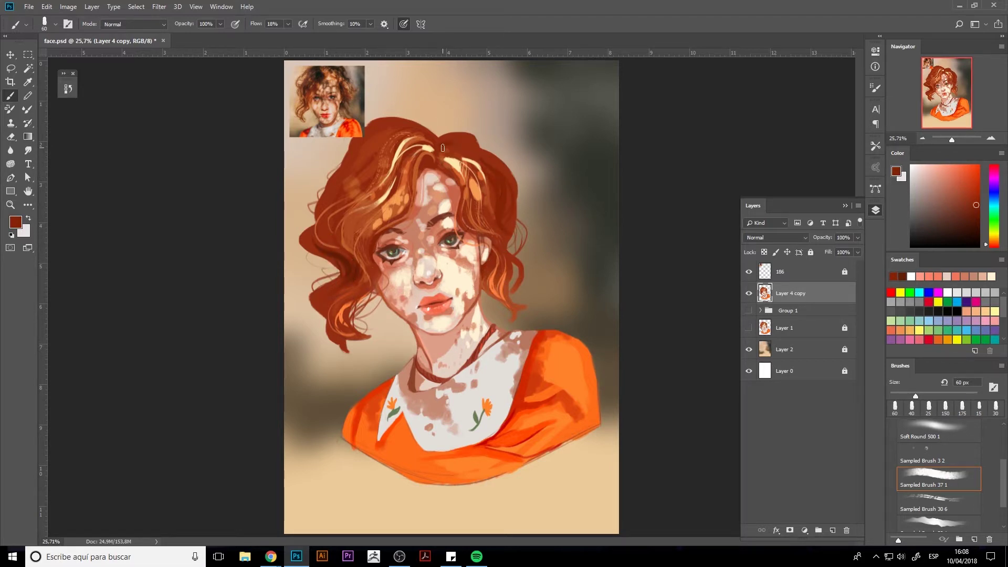
{"action": "mouse_move", "coordinate": [475, 149]}
{"action": "left_mouse_down"}
{"action": "mouse_move", "coordinate": [373, 144]}
{"action": "mouse_move", "coordinate": [379, 126]}
{"action": "mouse_move", "coordinate": [355, 127]}
{"action": "left_mouse_up"}
{"action": "left_click", "coordinate": [374, 155], "text": "alt"}
{"action": "left_click", "coordinate": [748, 271]}
Draw thin 10 px dark lines along the hair top and beside the cheek.
{"action": "key", "text": "e"}
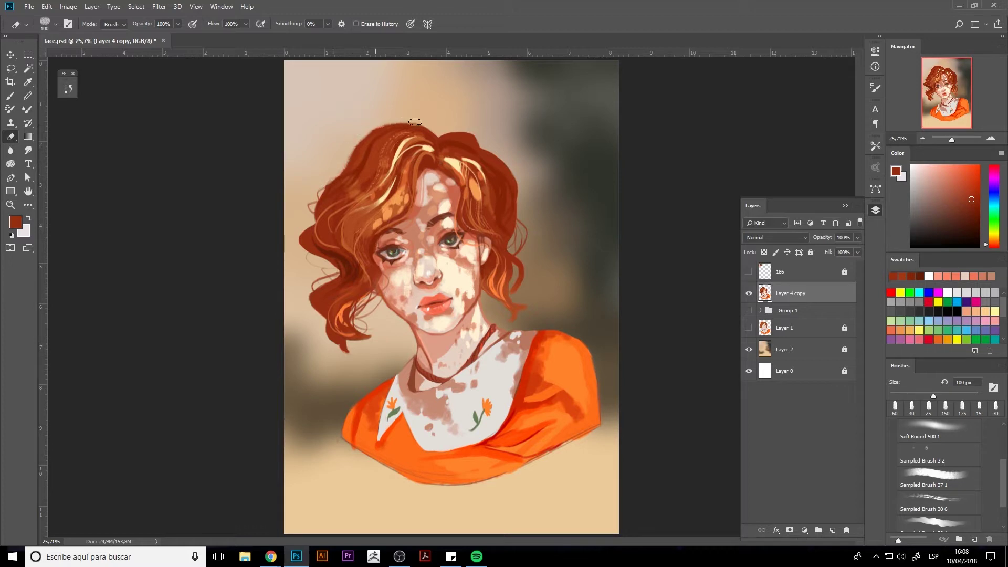
{"action": "key", "text": "b"}
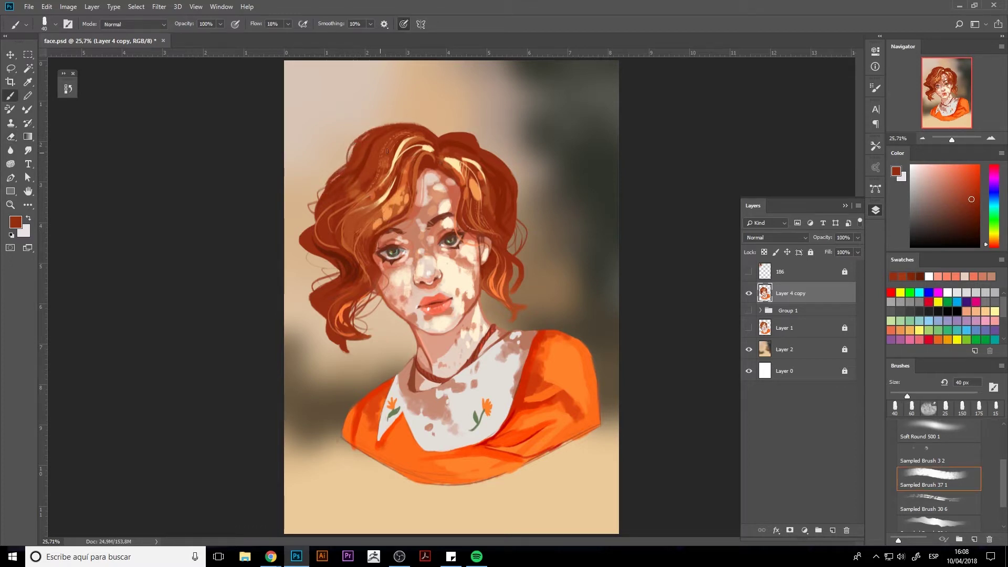
{"action": "key", "text": "bracketleft"}
{"action": "key", "text": "bracketleft"}
{"action": "key", "text": "bracketleft"}
{"action": "mouse_move", "coordinate": [434, 134]}
{"action": "left_mouse_down"}
{"action": "mouse_move", "coordinate": [451, 130]}
{"action": "mouse_move", "coordinate": [505, 163]}
{"action": "left_mouse_up"}
{"action": "left_click_drag", "start_coordinate": [474, 267], "coordinate": [475, 254]}
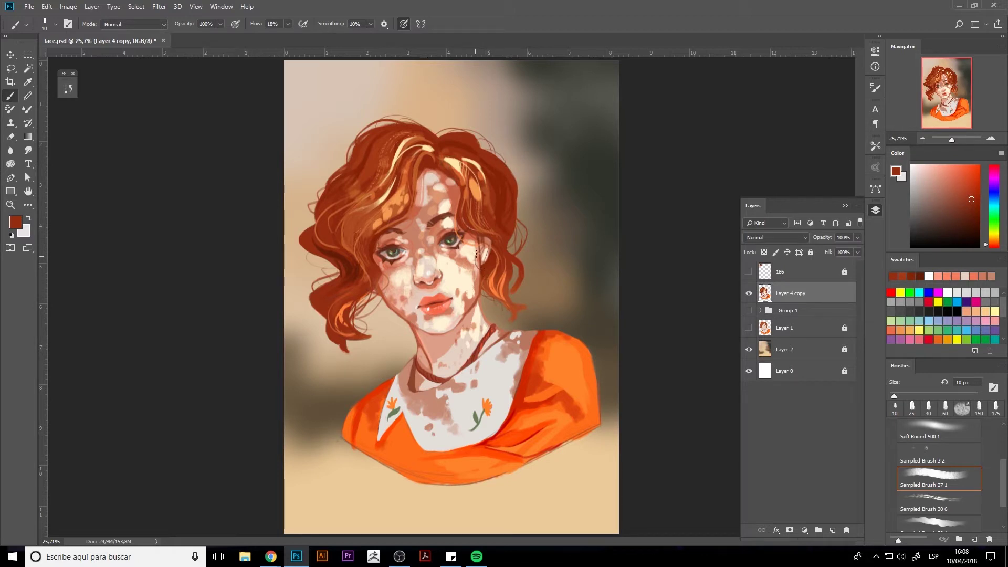
{"action": "left_click", "coordinate": [346, 291], "text": "alt"}
{"action": "key", "text": "bracketright"}
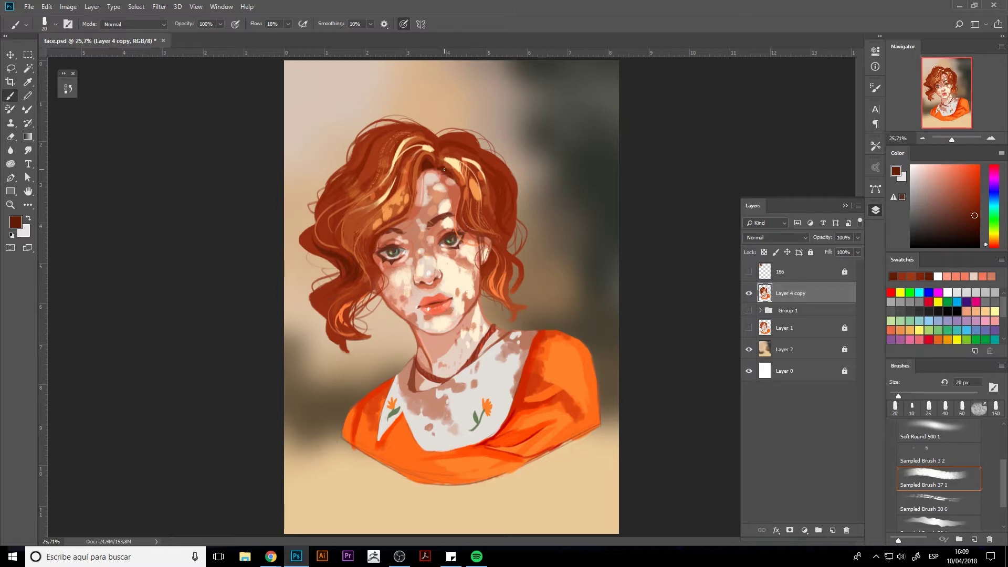
Touch up the chin with cream at 30 px and sample neck skin tones.
{"action": "left_click", "coordinate": [465, 310], "text": "alt"}
{"action": "key", "text": "bracketright"}
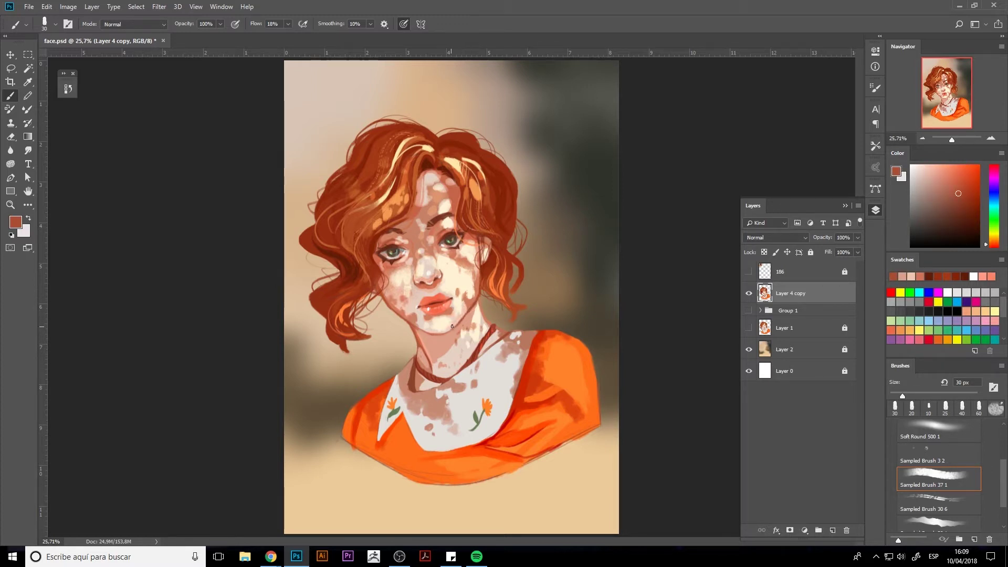
{"action": "left_click", "coordinate": [451, 327], "text": "alt"}
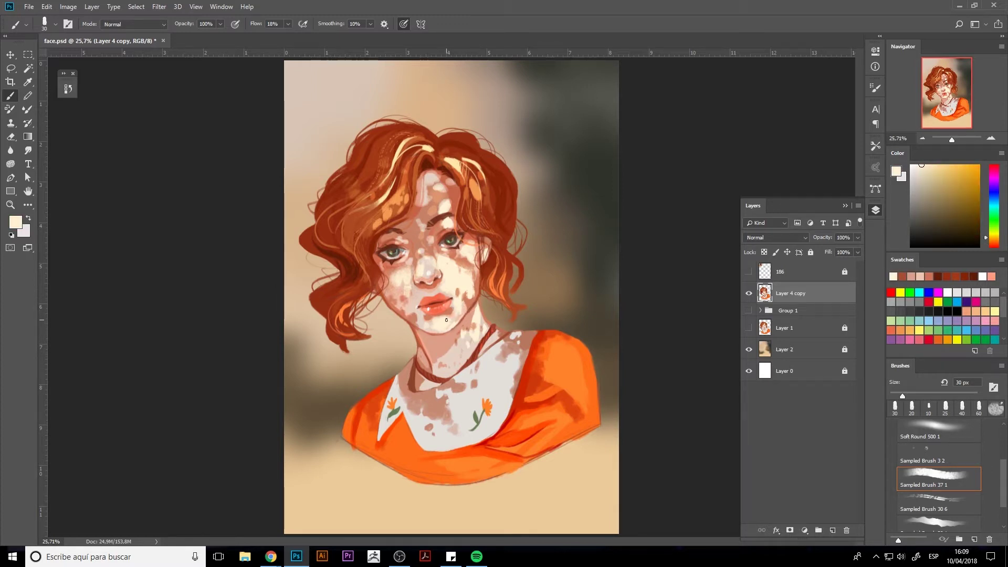
{"action": "left_click_drag", "start_coordinate": [389, 305], "coordinate": [386, 302]}
{"action": "key", "text": "e"}
{"action": "key", "text": "b"}
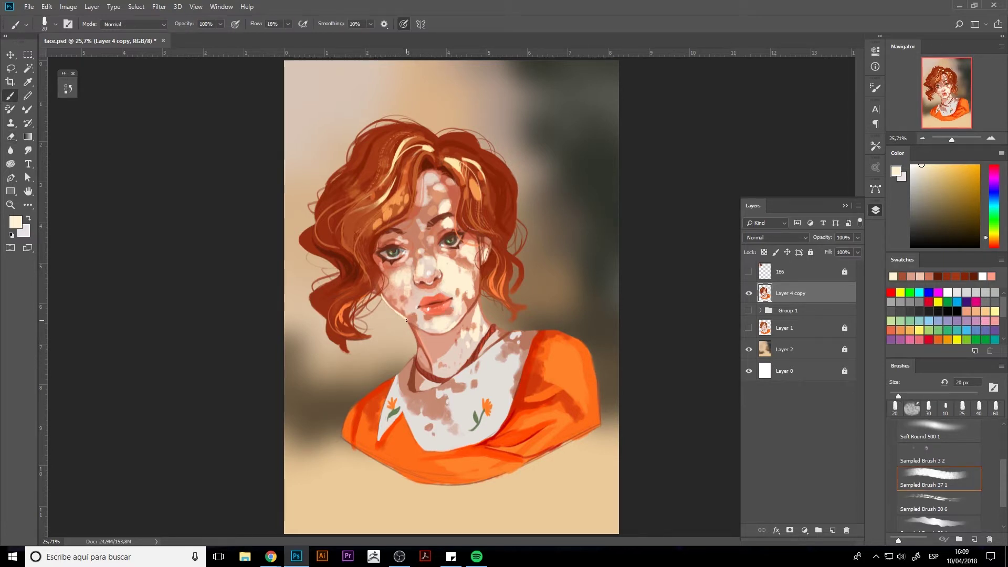
{"action": "left_click", "coordinate": [407, 366], "text": "alt"}
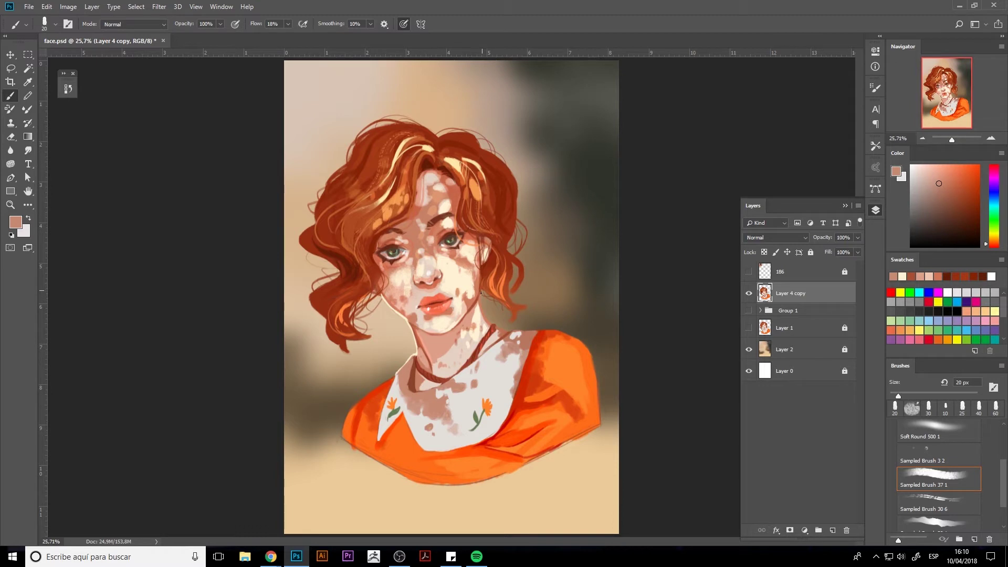
{"action": "left_click", "coordinate": [443, 350], "text": "alt"}
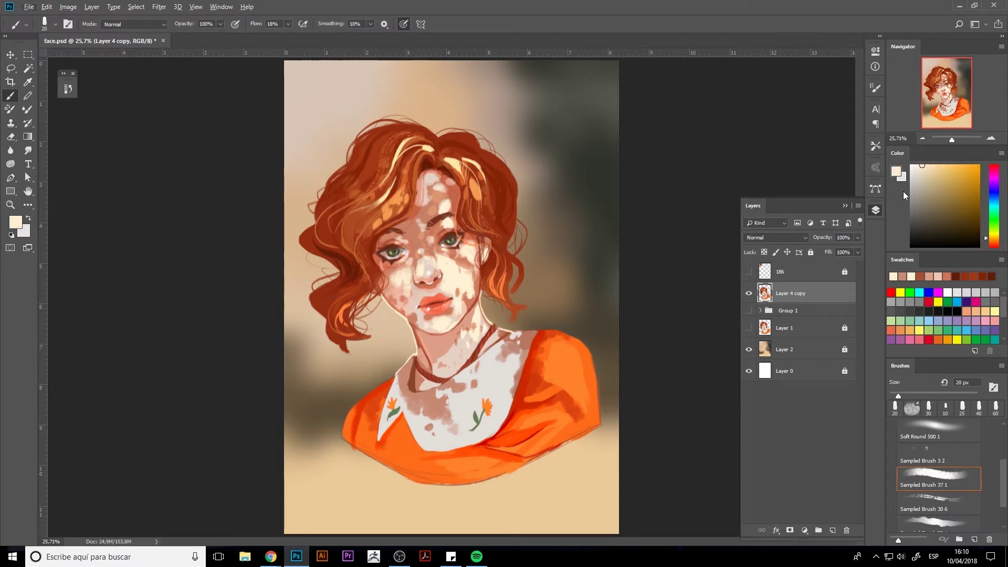
Paint white over the collar, then pick red-orange and light yellow while swapping brushes.
{"action": "left_click", "coordinate": [912, 166]}
{"action": "left_click_drag", "start_coordinate": [898, 396], "coordinate": [908, 396]}
{"action": "mouse_move", "coordinate": [488, 353]}
{"action": "left_mouse_down"}
{"action": "mouse_move", "coordinate": [488, 397]}
{"action": "mouse_move", "coordinate": [489, 360]}
{"action": "left_mouse_up"}
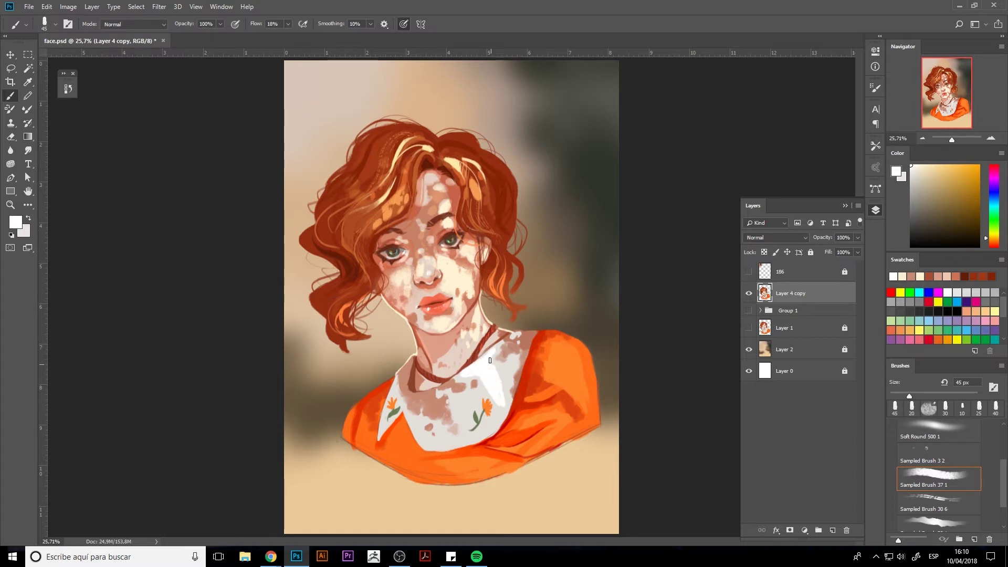
{"action": "key", "text": "comma"}
{"action": "key", "text": "comma"}
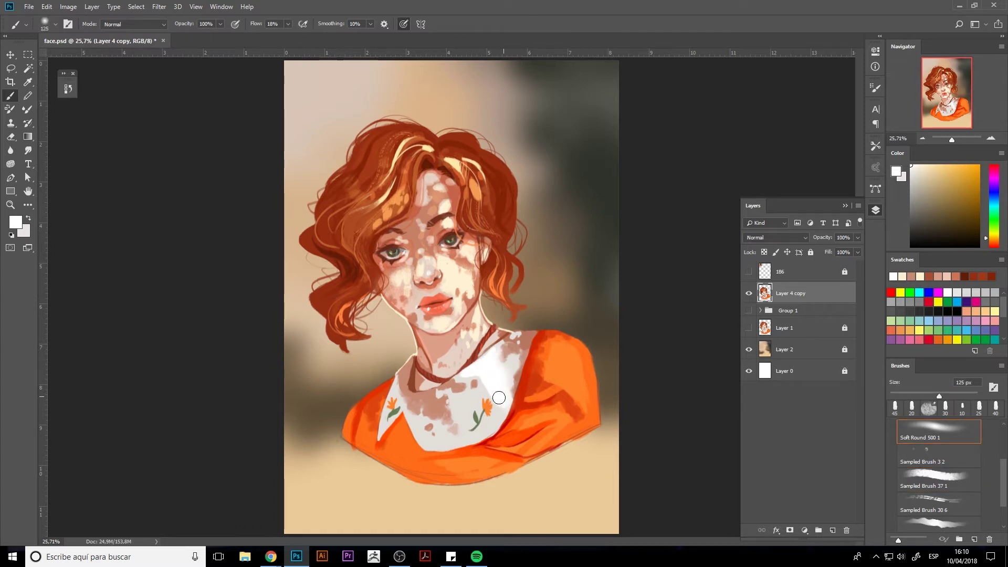
{"action": "left_click", "coordinate": [514, 412], "text": "alt"}
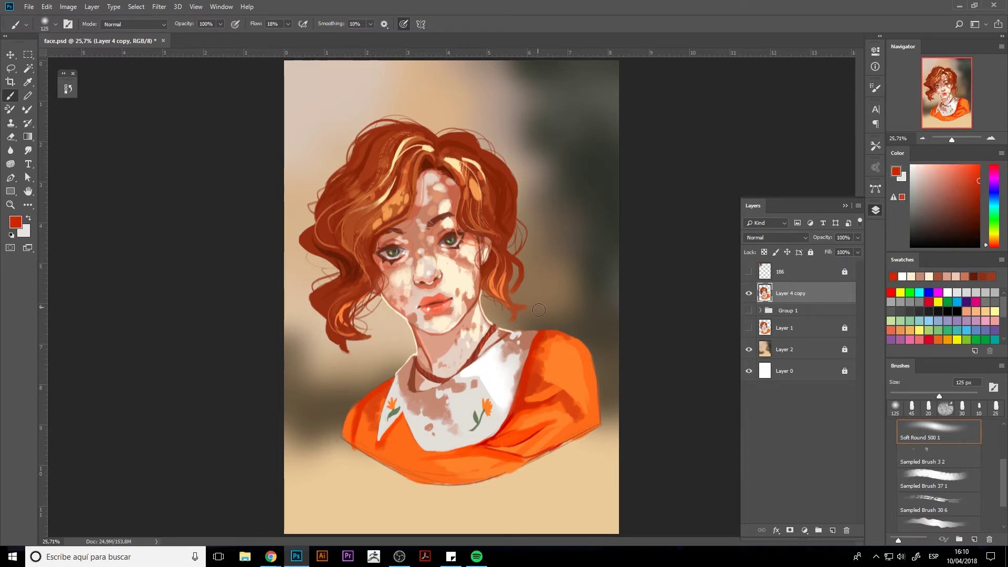
{"action": "key", "text": "period"}
{"action": "key", "text": "period"}
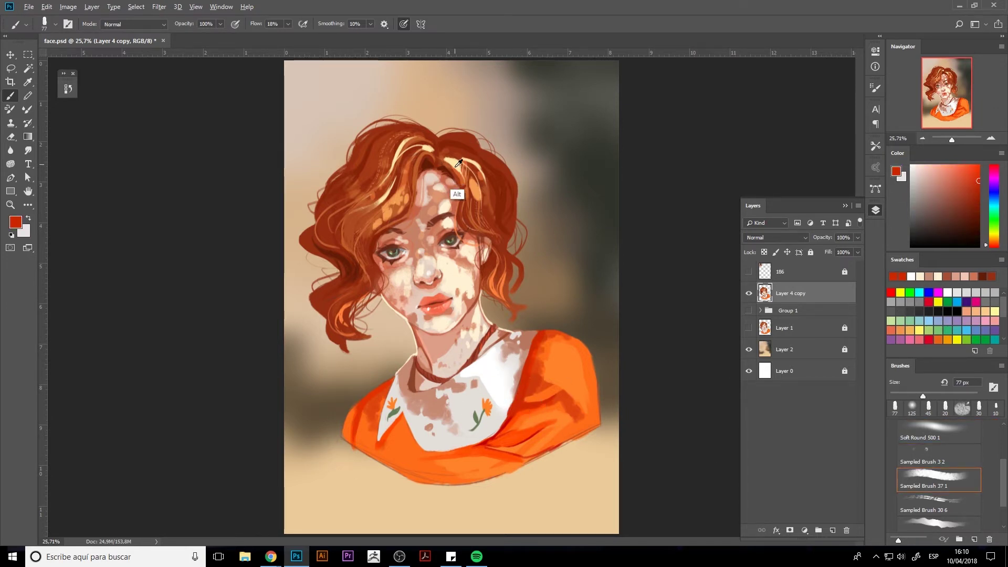
{"action": "left_click", "coordinate": [458, 163], "text": "alt"}
{"action": "key", "text": "comma"}
{"action": "key", "text": "comma"}
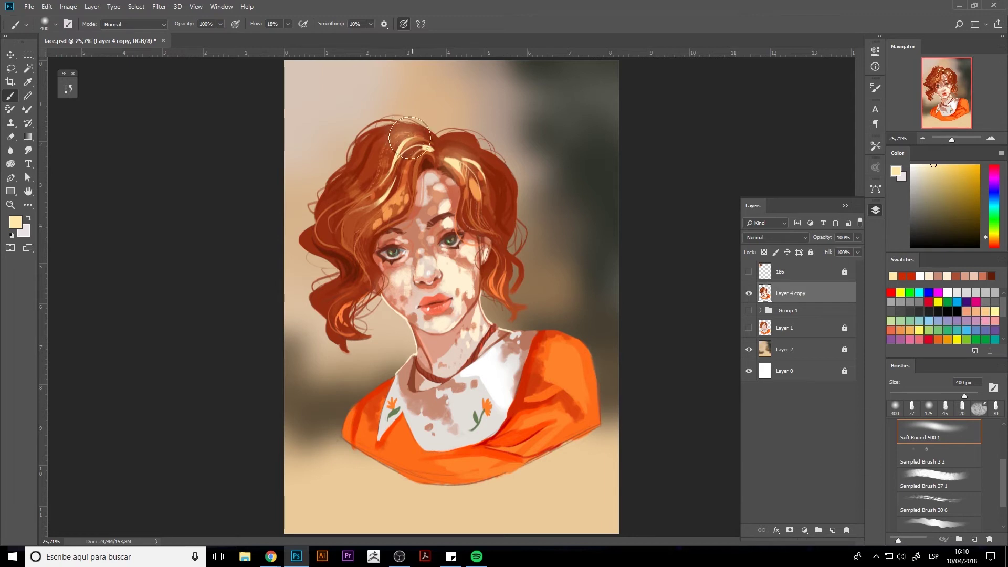
Glaze light yellow over the hair with a 700 px Overlay brush.
{"action": "left_click", "coordinate": [133, 25]}
{"action": "left_click", "coordinate": [126, 169]}
{"action": "key", "text": "bracketright"}
{"action": "key", "text": "bracketright"}
{"action": "key", "text": "bracketright"}
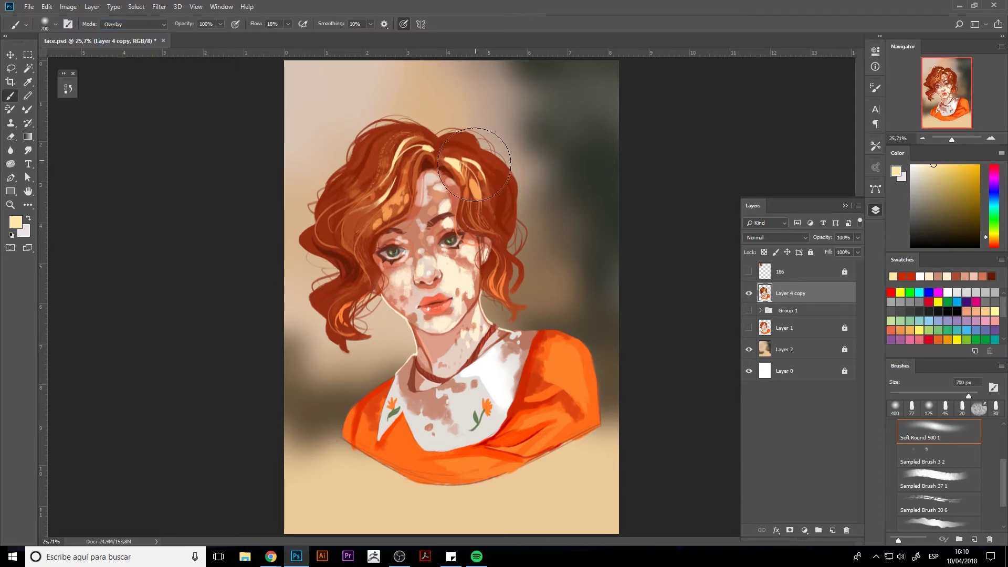
{"action": "left_click_drag", "start_coordinate": [474, 164], "coordinate": [410, 152]}
{"action": "key", "text": "bracketleft"}
Sample grey-green and bluish-grey colours, set the brush to Screen, and undo the stray eye dot.
{"action": "left_click", "coordinate": [446, 242], "text": "alt"}
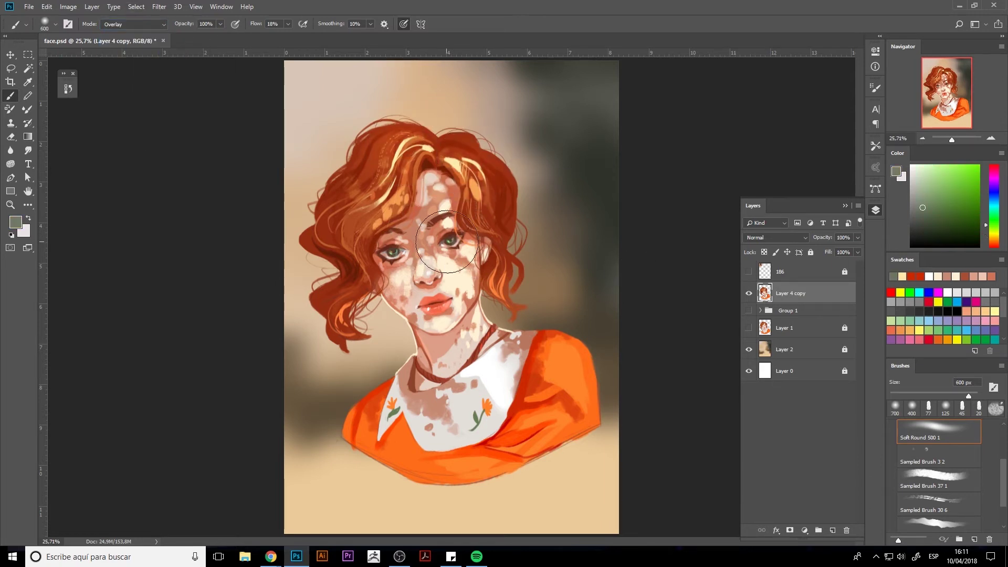
{"action": "key", "text": "bracketleft"}
{"action": "key", "text": "bracketleft"}
{"action": "key", "text": "bracketleft"}
{"action": "left_click", "coordinate": [585, 216], "text": "alt"}
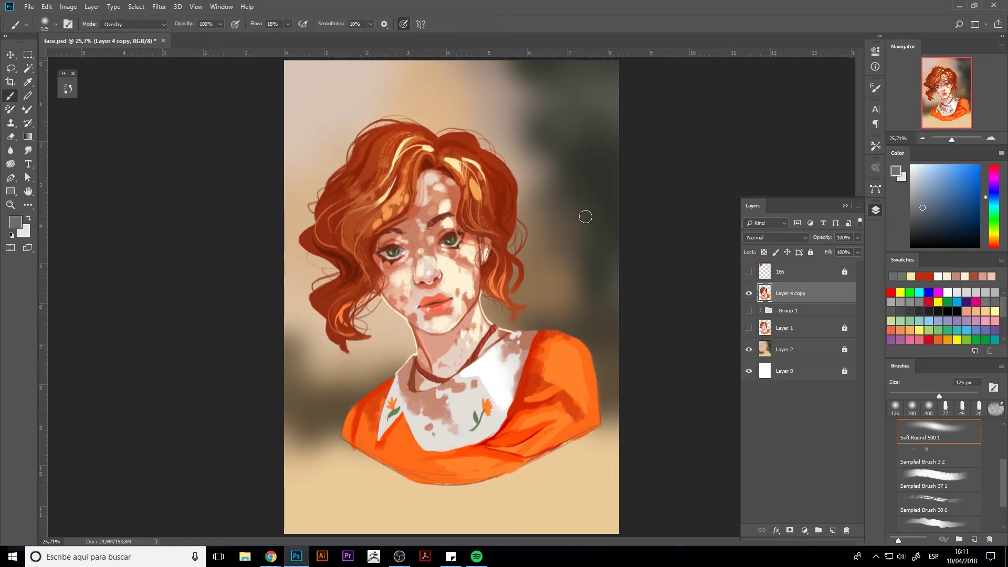
{"action": "left_click", "coordinate": [134, 24]}
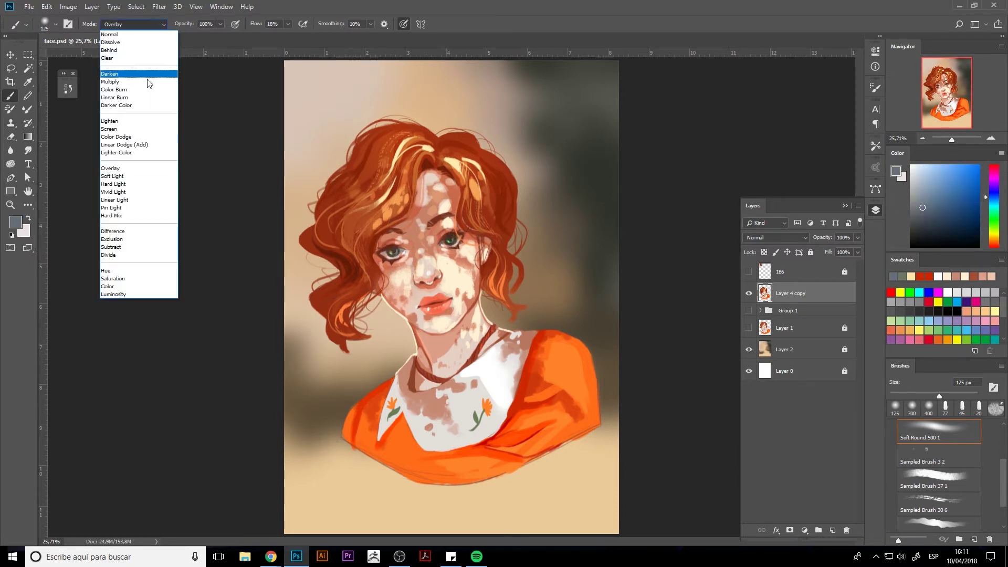
{"action": "left_click", "coordinate": [138, 129]}
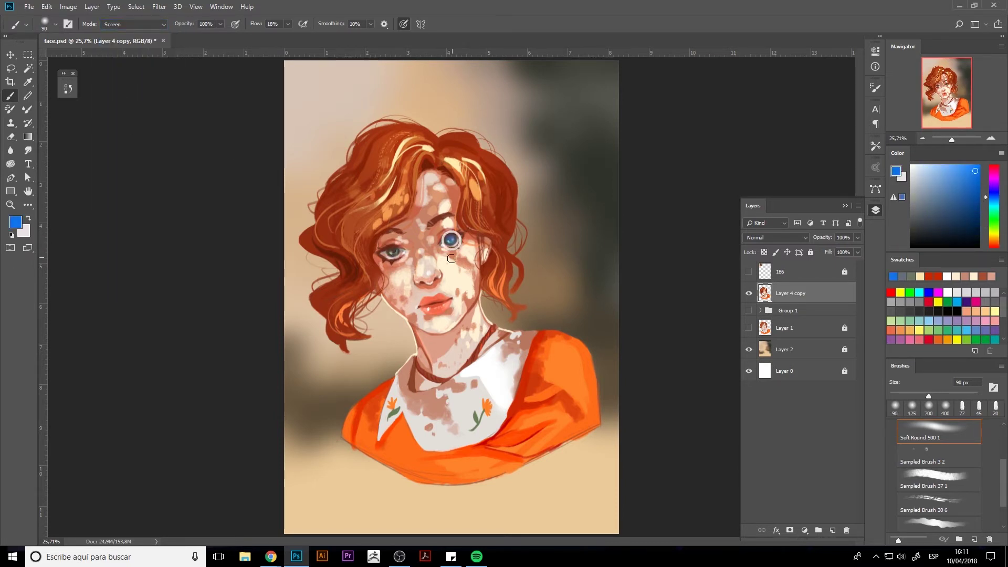
{"action": "key", "text": "ctrl+z"}
Paint both eyes bright blue on a new Screen-blended layer.
{"action": "left_click", "coordinate": [832, 530]}
{"action": "left_click", "coordinate": [774, 237]}
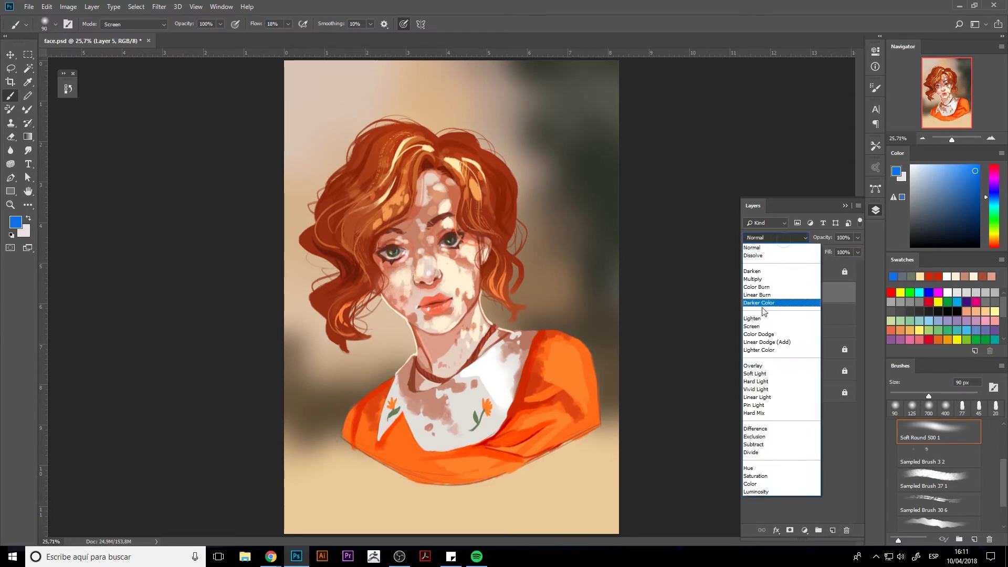
{"action": "left_click", "coordinate": [752, 326]}
{"action": "left_click", "coordinate": [134, 24]}
{"action": "left_click", "coordinate": [450, 240]}
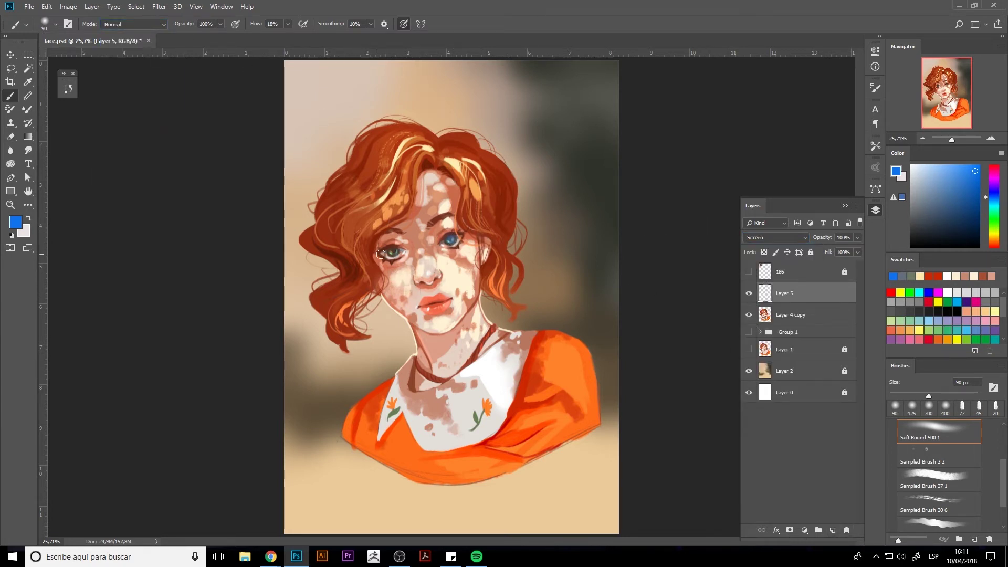
{"action": "left_click", "coordinate": [391, 252]}
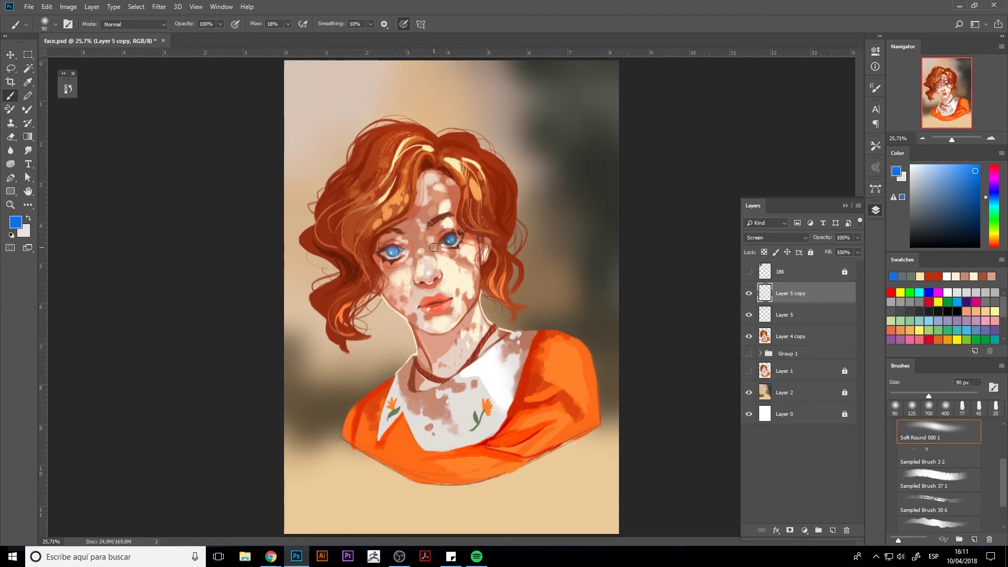
{"action": "key", "text": "e"}
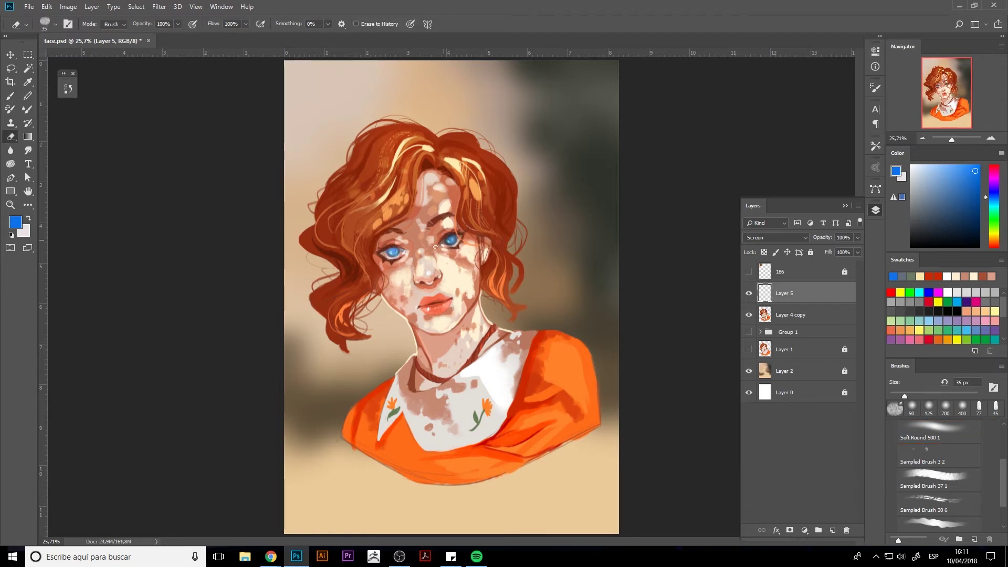
Shift the eye layer's hue to teal, compare it hidden, and merge it down.
{"action": "key", "text": "ctrl+u"}
{"action": "left_click_drag", "start_coordinate": [655, 154], "coordinate": [637, 154]}
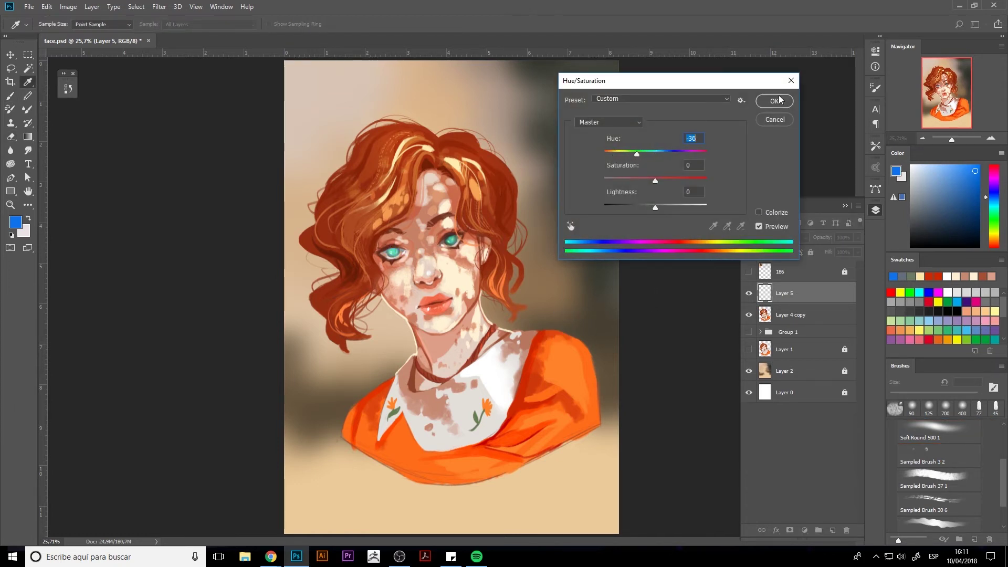
{"action": "key", "text": "Return"}
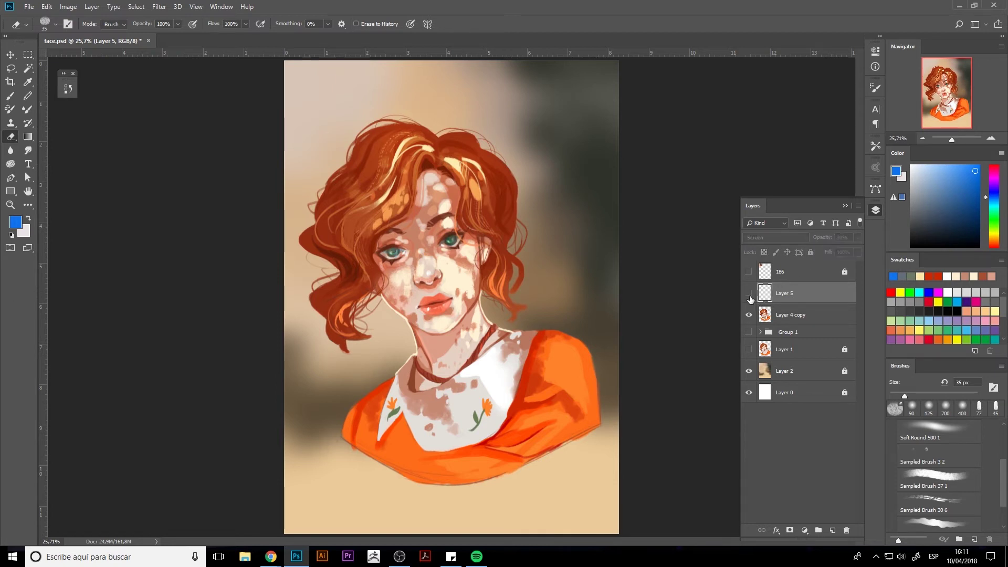
{"action": "left_click", "coordinate": [749, 294]}
{"action": "key", "text": "ctrl+e"}
Set a smaller textured Screen brush and sample the eye green and lip coral.
{"action": "key", "text": "b"}
{"action": "left_click", "coordinate": [134, 24]}
{"action": "left_click", "coordinate": [109, 129]}
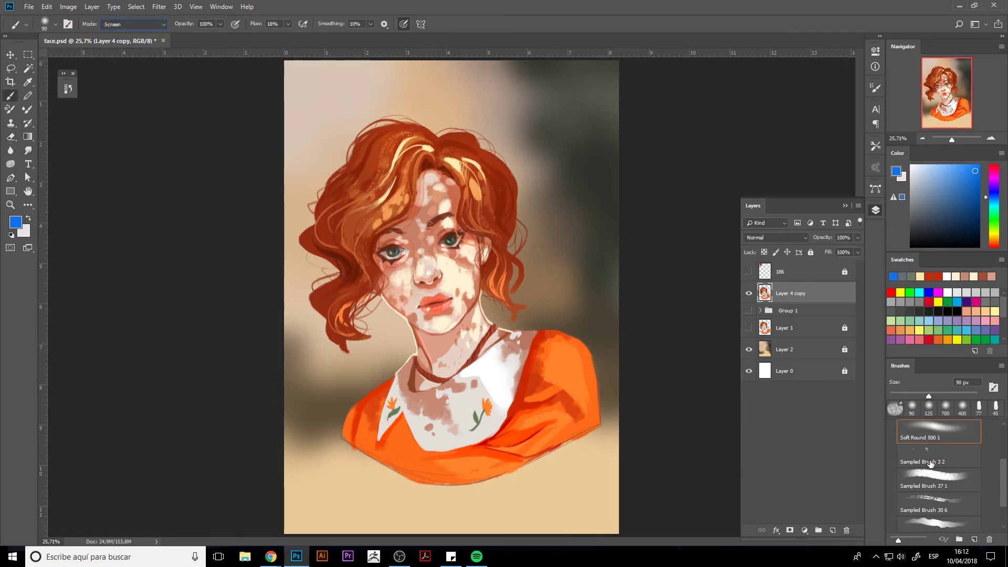
{"action": "left_click", "coordinate": [932, 475]}
{"action": "left_click", "coordinate": [449, 241], "text": "alt"}
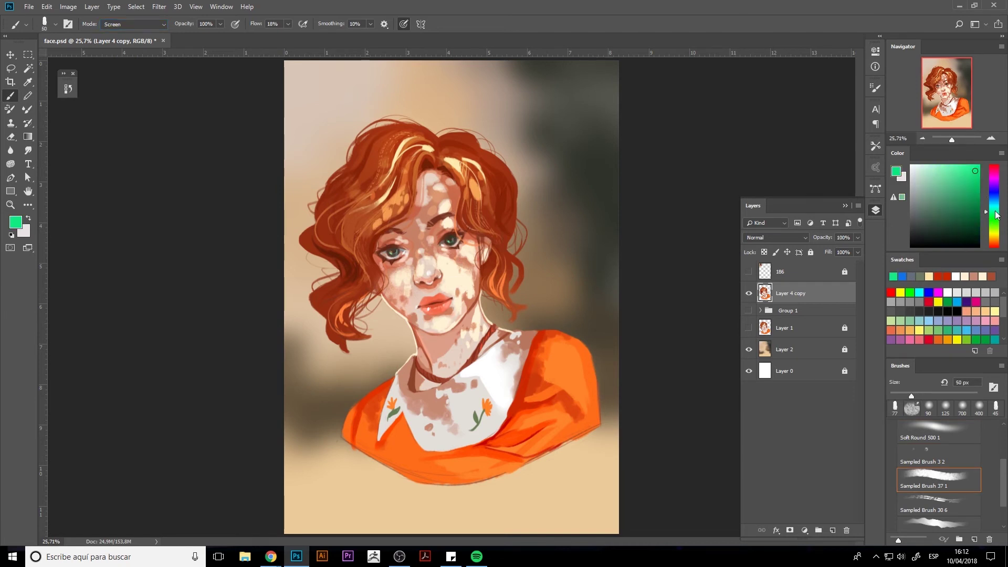
{"action": "key", "text": "bracketleft"}
{"action": "key", "text": "bracketleft"}
{"action": "key", "text": "bracketleft"}
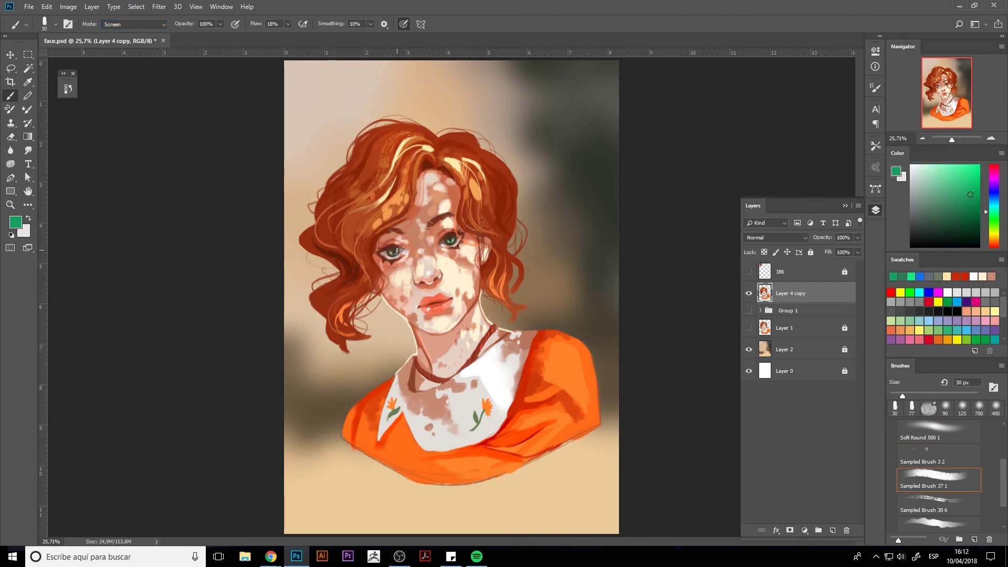
{"action": "left_click", "coordinate": [433, 303], "text": "alt"}
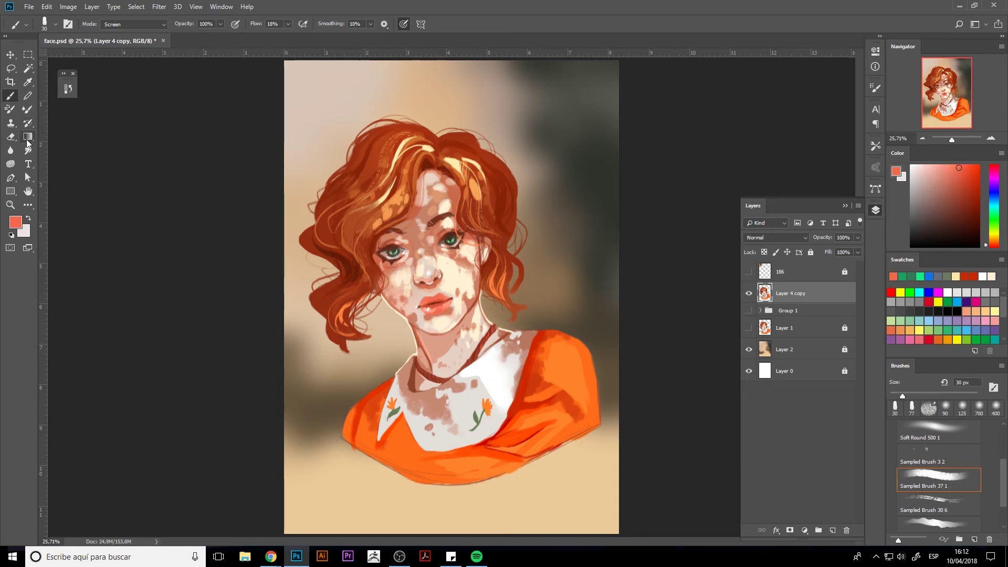
Crop the bottom, top and right edges tightly around the head and shoulders, then fit the image to the window.
{"action": "key", "text": "c"}
{"action": "left_click_drag", "start_coordinate": [450, 533], "coordinate": [457, 473]}
{"action": "left_click_drag", "start_coordinate": [453, 116], "coordinate": [452, 134]}
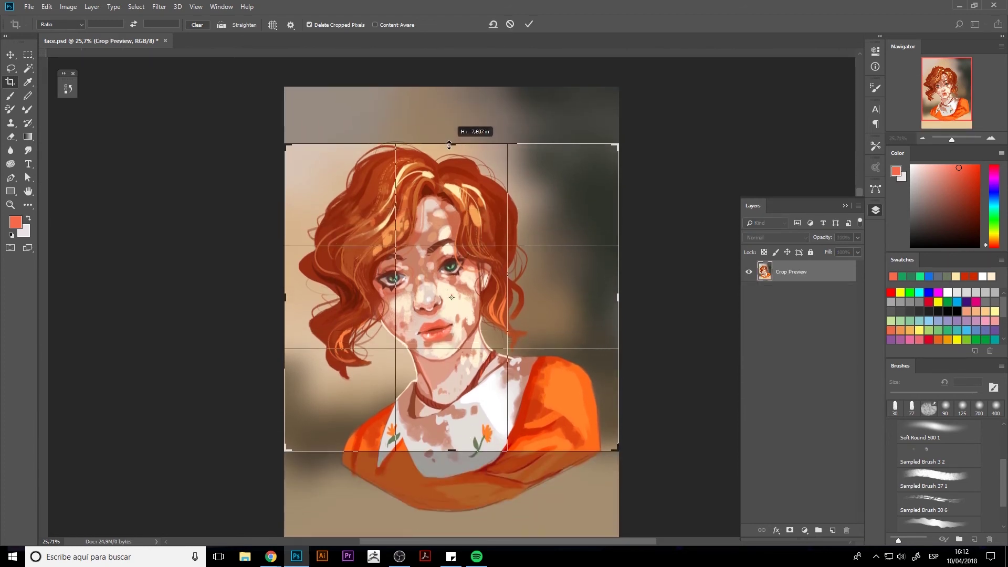
{"action": "left_click_drag", "start_coordinate": [618, 297], "coordinate": [612, 304]}
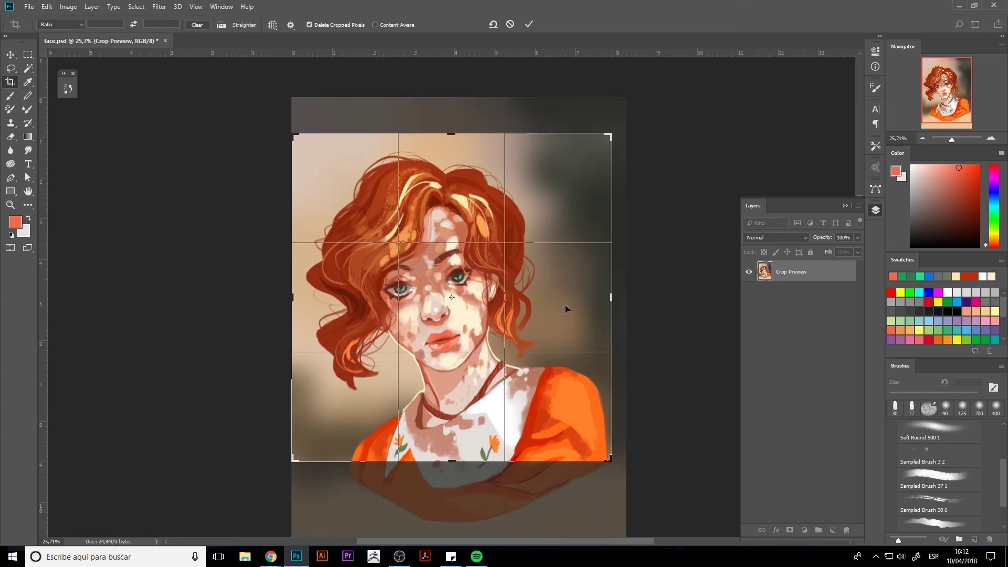
{"action": "mouse_move", "coordinate": [451, 133]}
{"action": "left_mouse_down"}
{"action": "mouse_move", "coordinate": [451, 105]}
{"action": "mouse_move", "coordinate": [451, 129]}
{"action": "left_mouse_up"}
{"action": "left_click", "coordinate": [272, 24]}
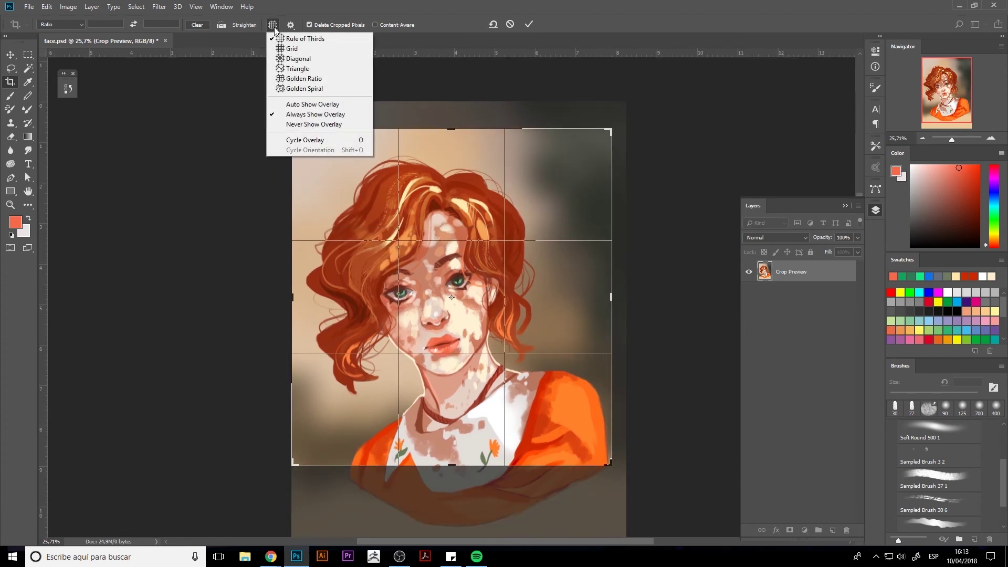
{"action": "left_click", "coordinate": [260, 43]}
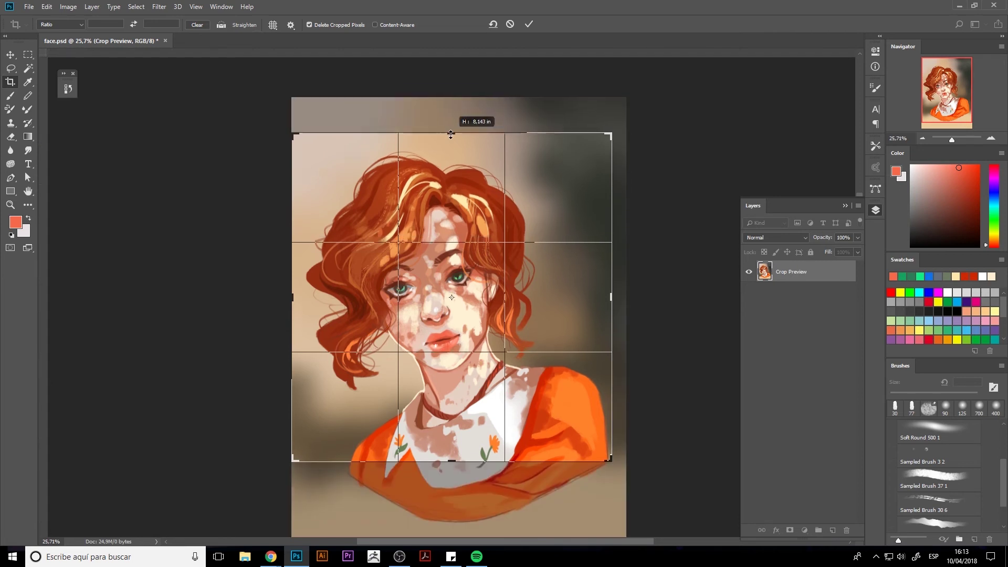
{"action": "left_click_drag", "start_coordinate": [452, 129], "coordinate": [452, 127]}
{"action": "left_click_drag", "start_coordinate": [611, 298], "coordinate": [612, 297]}
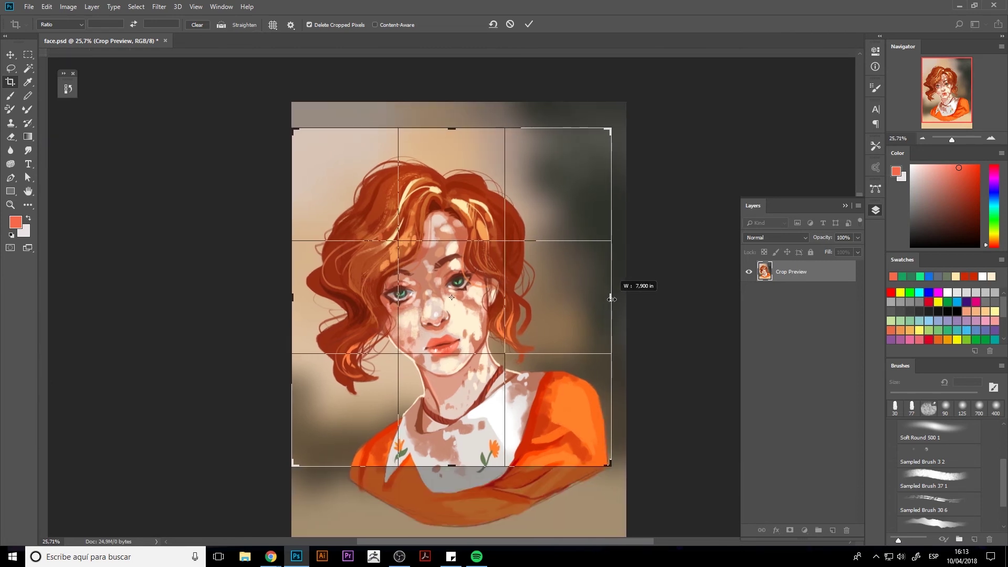
{"action": "left_click_drag", "start_coordinate": [446, 131], "coordinate": [447, 138]}
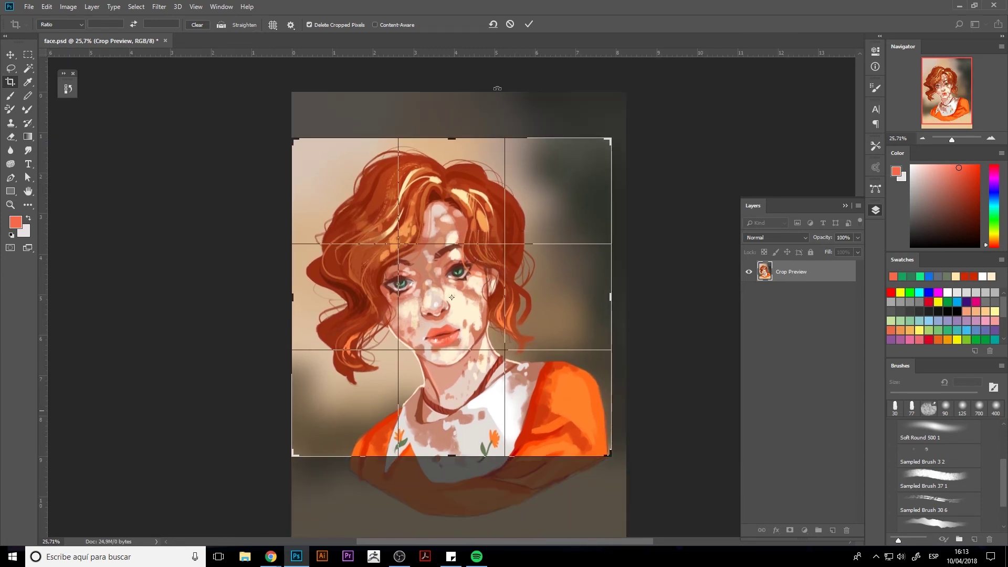
{"action": "left_click", "coordinate": [528, 25]}
{"action": "double_click", "coordinate": [28, 191]}
{"action": "key", "text": "b"}
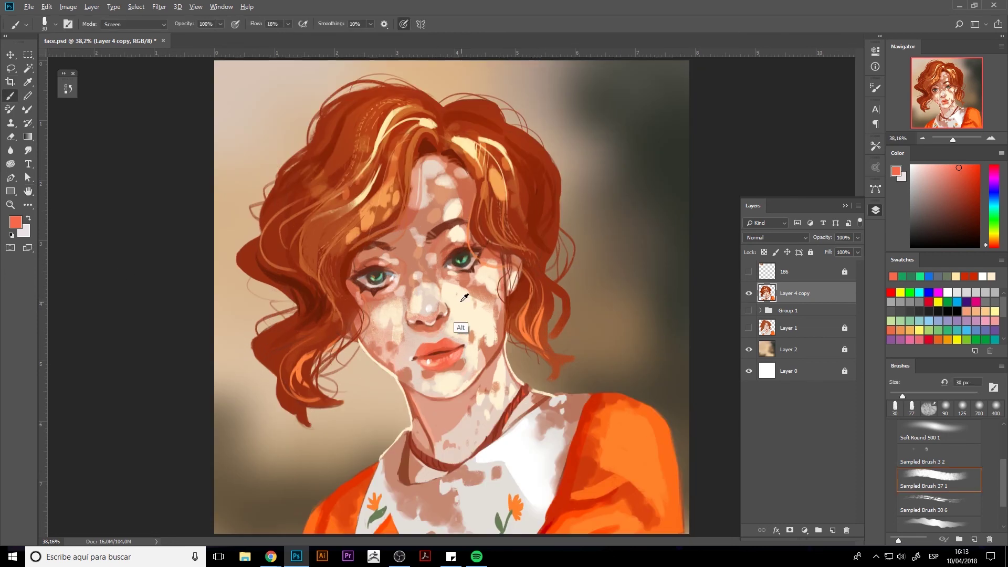
{"action": "left_click", "coordinate": [454, 294], "text": "alt"}
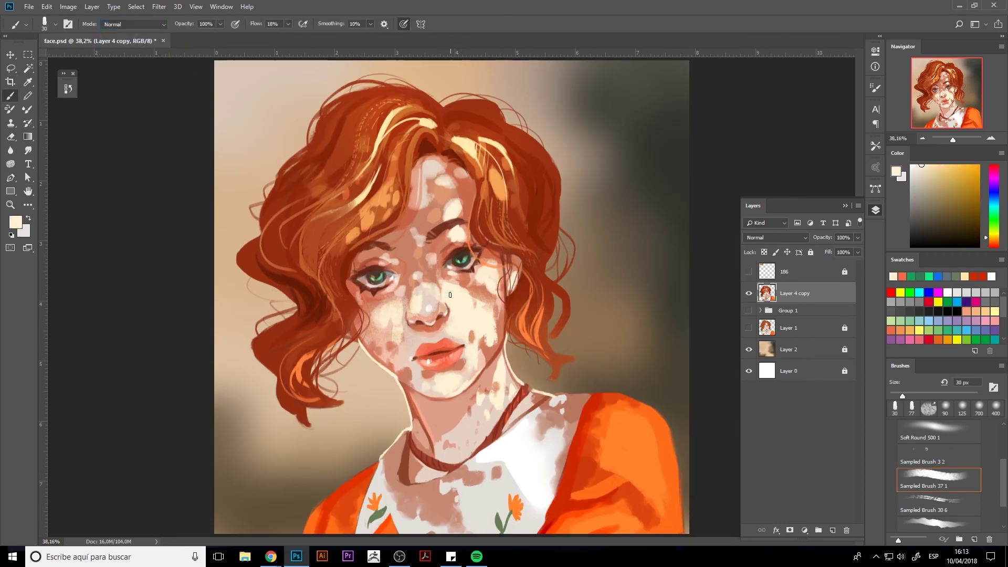
{"action": "left_click", "coordinate": [371, 279], "text": "alt"}
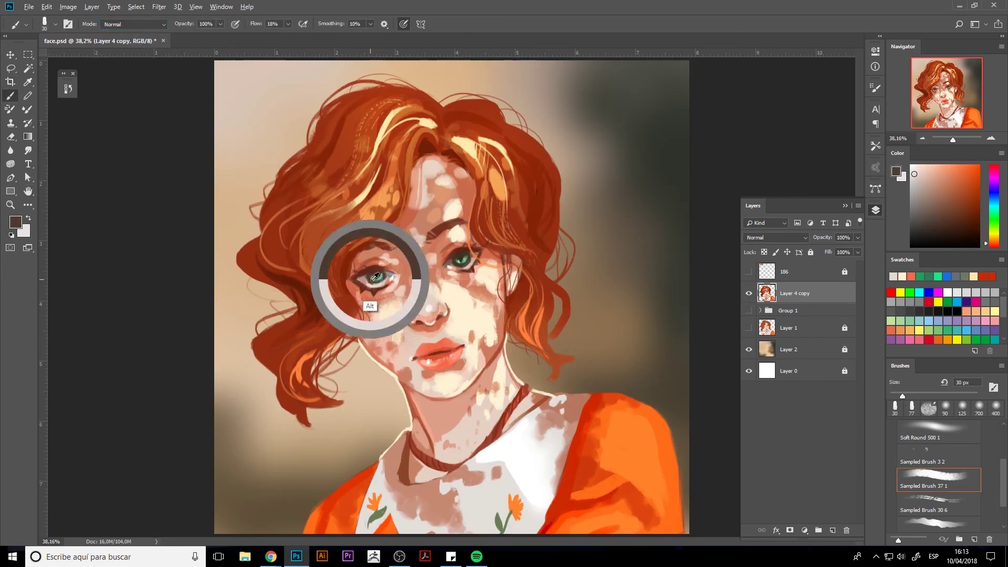
{"action": "key", "text": "bracketleft"}
{"action": "key", "text": "bracketleft"}
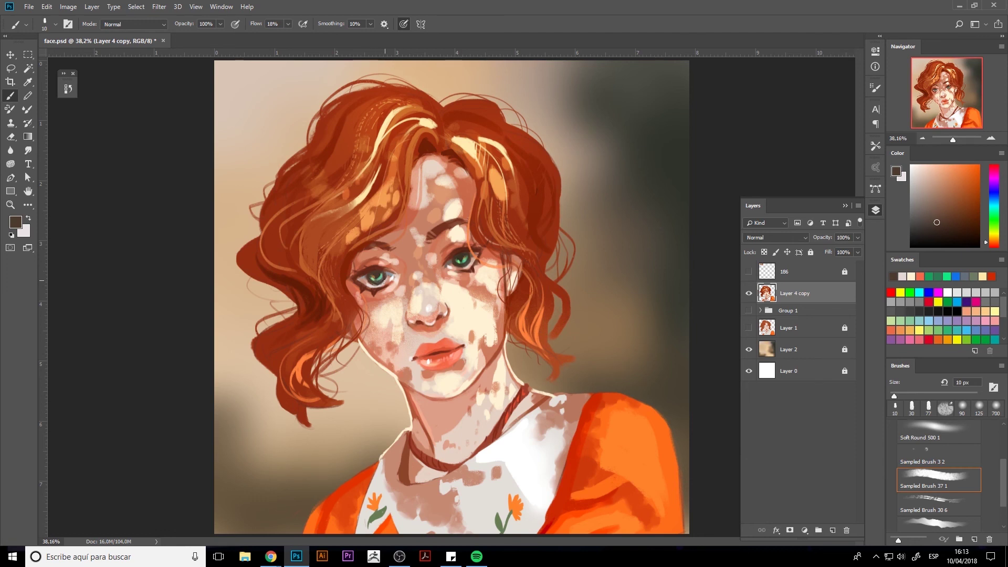
{"action": "left_click", "coordinate": [389, 288], "text": "alt"}
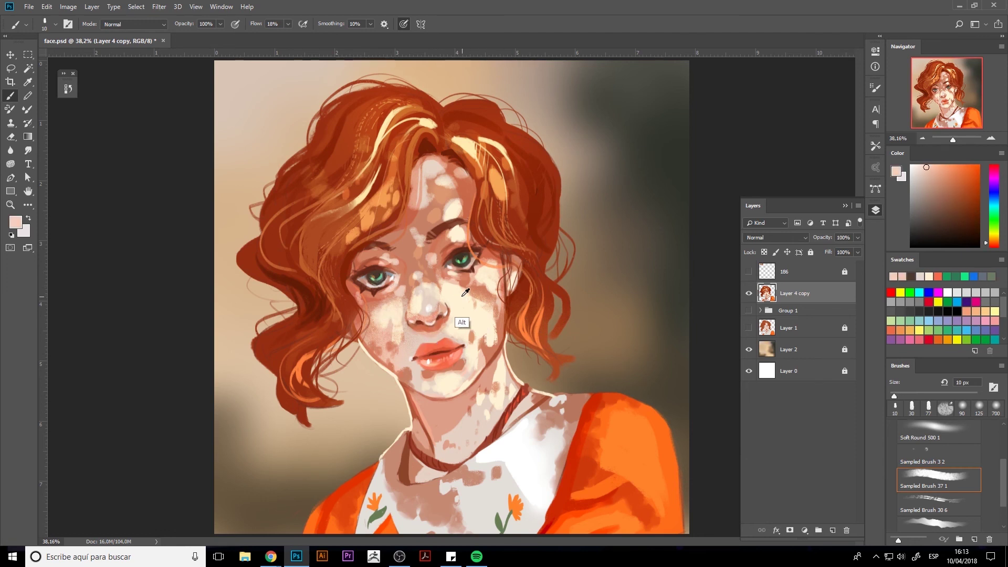
{"action": "left_click", "coordinate": [470, 312], "text": "alt"}
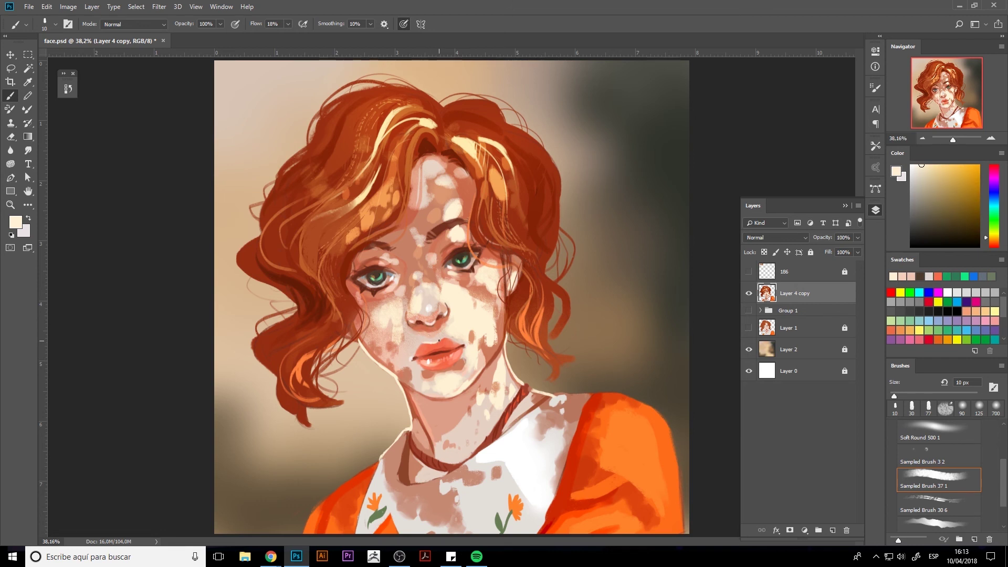
{"action": "key", "text": "h"}
{"action": "key", "text": "ctrl+minus"}
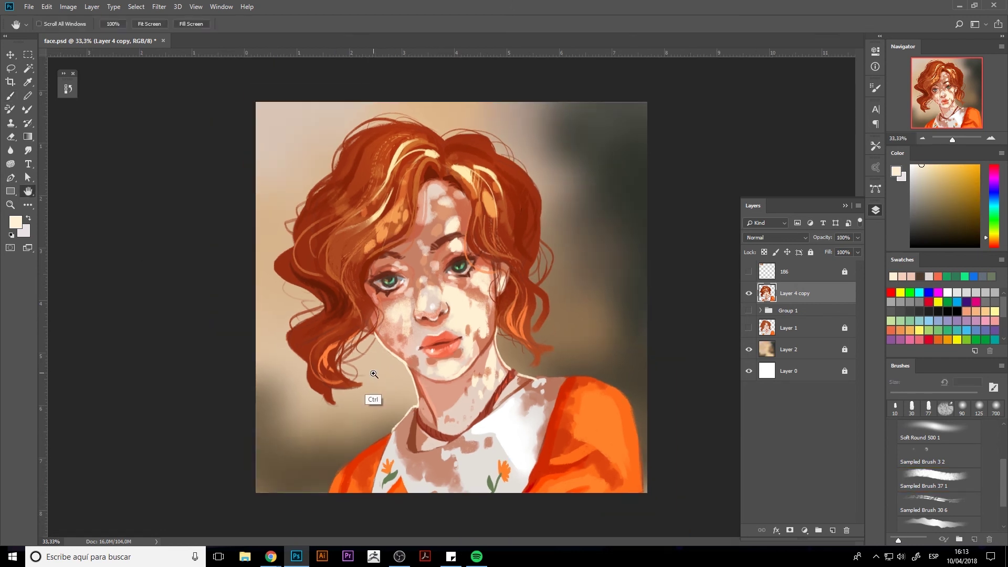
{"action": "key", "text": "ctrl+minus"}
{"action": "key", "text": "ctrl+minus"}
{"action": "key", "text": "ctrl+plus"}
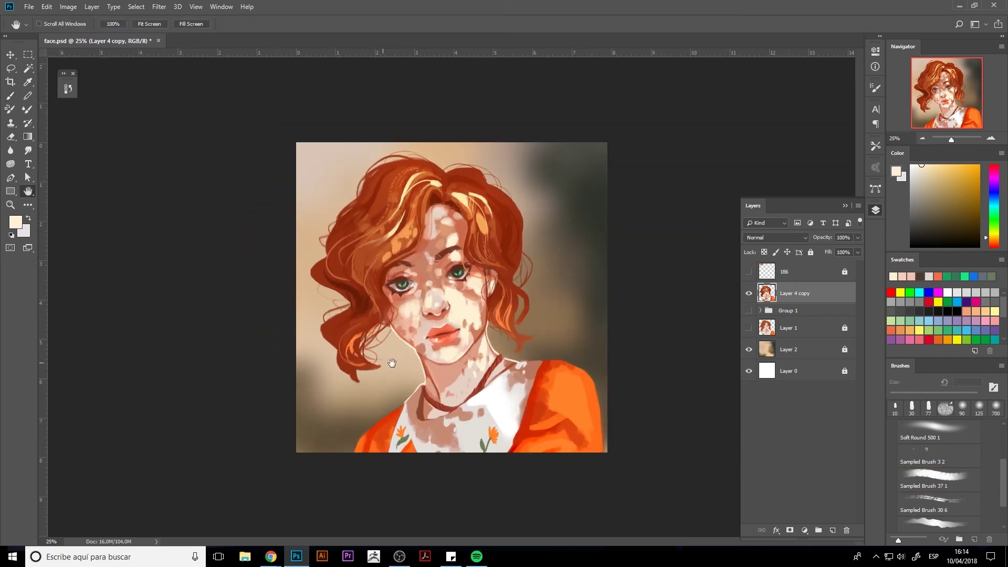
{"action": "key", "text": "b"}
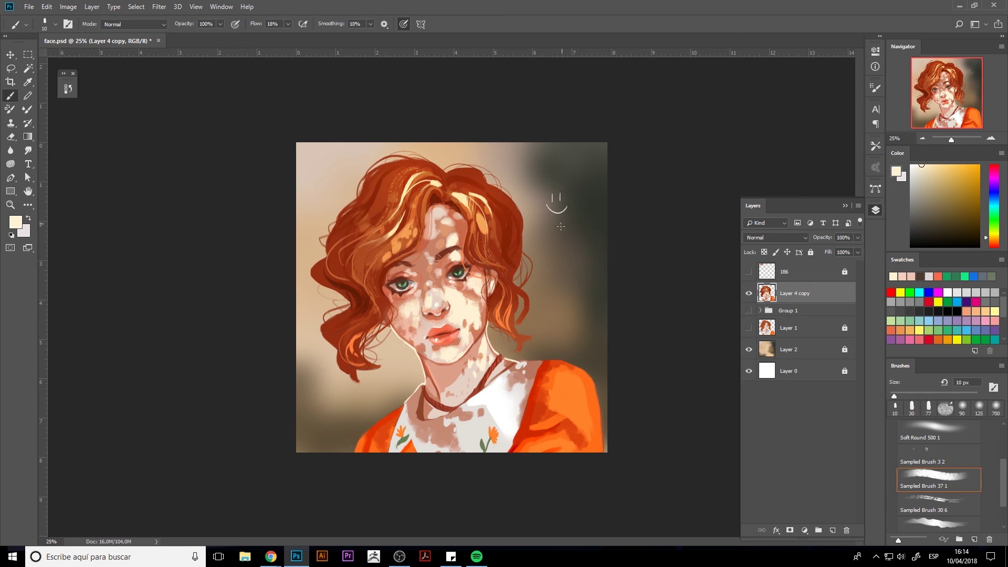